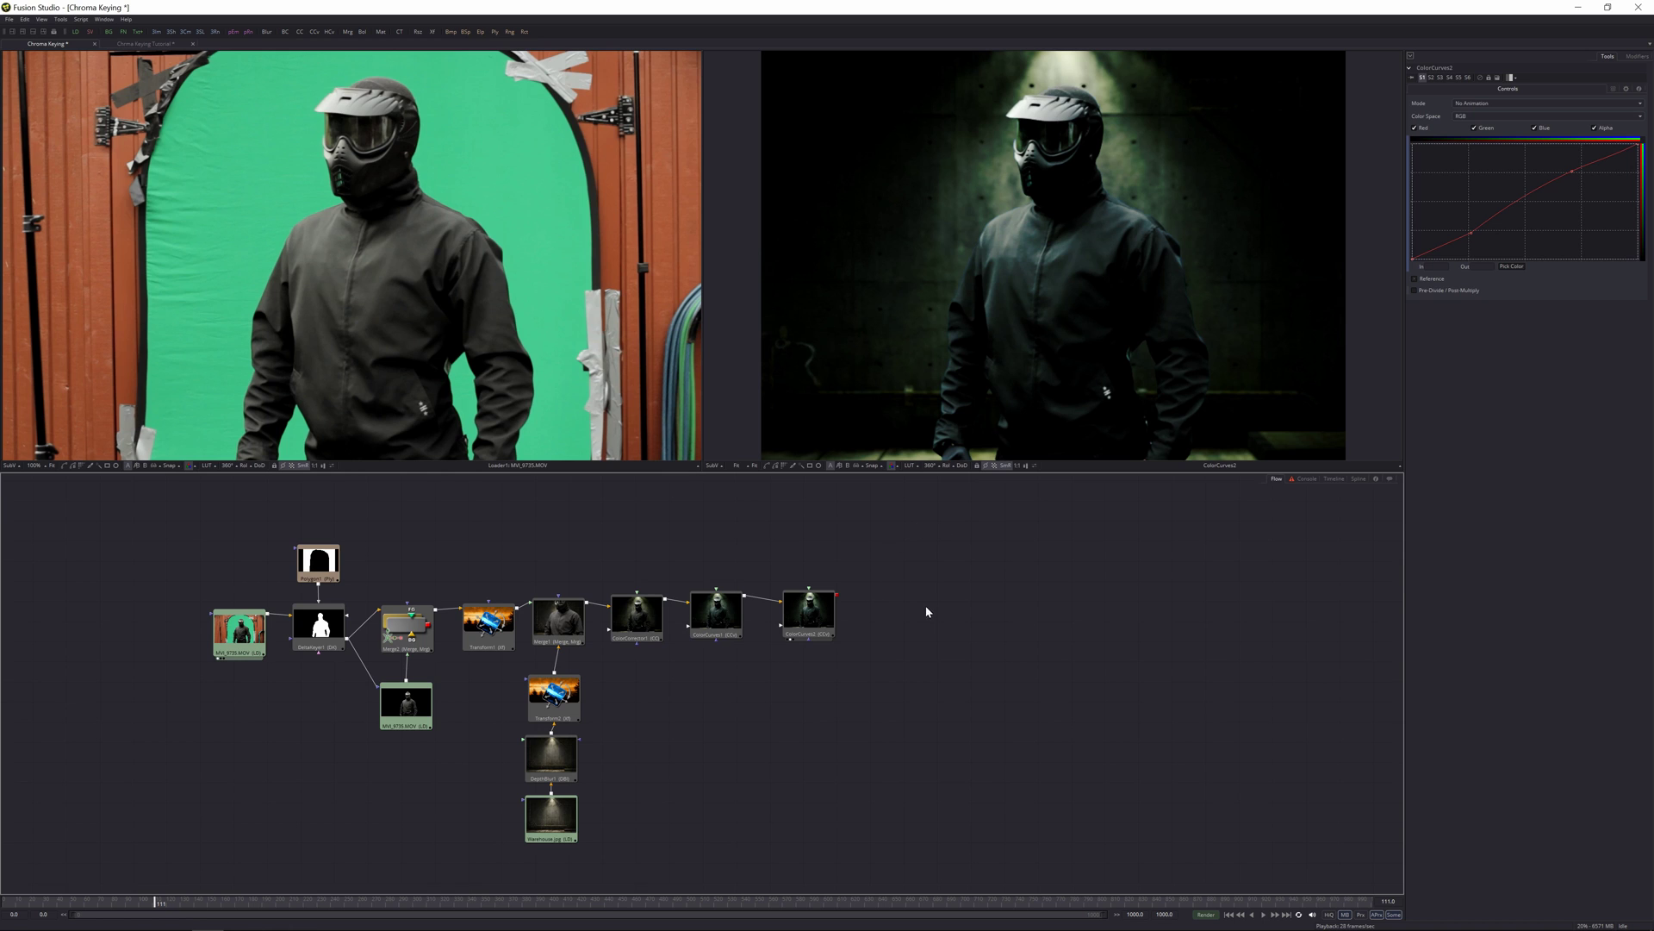
Switch to the Chrma Keying Tutorial composition and reposition the green-screen loader node in the flow
mouse_move(911, 559)
left_mouse_down()
mouse_move(515, 761)
mouse_move(296, 850)
mouse_move(229, 820)
mouse_move(887, 608)
mouse_move(915, 525)
mouse_move(215, 826)
mouse_move(462, 702)
mouse_move(848, 574)
mouse_move(915, 587)
left_mouse_up()
left_click(145, 44)
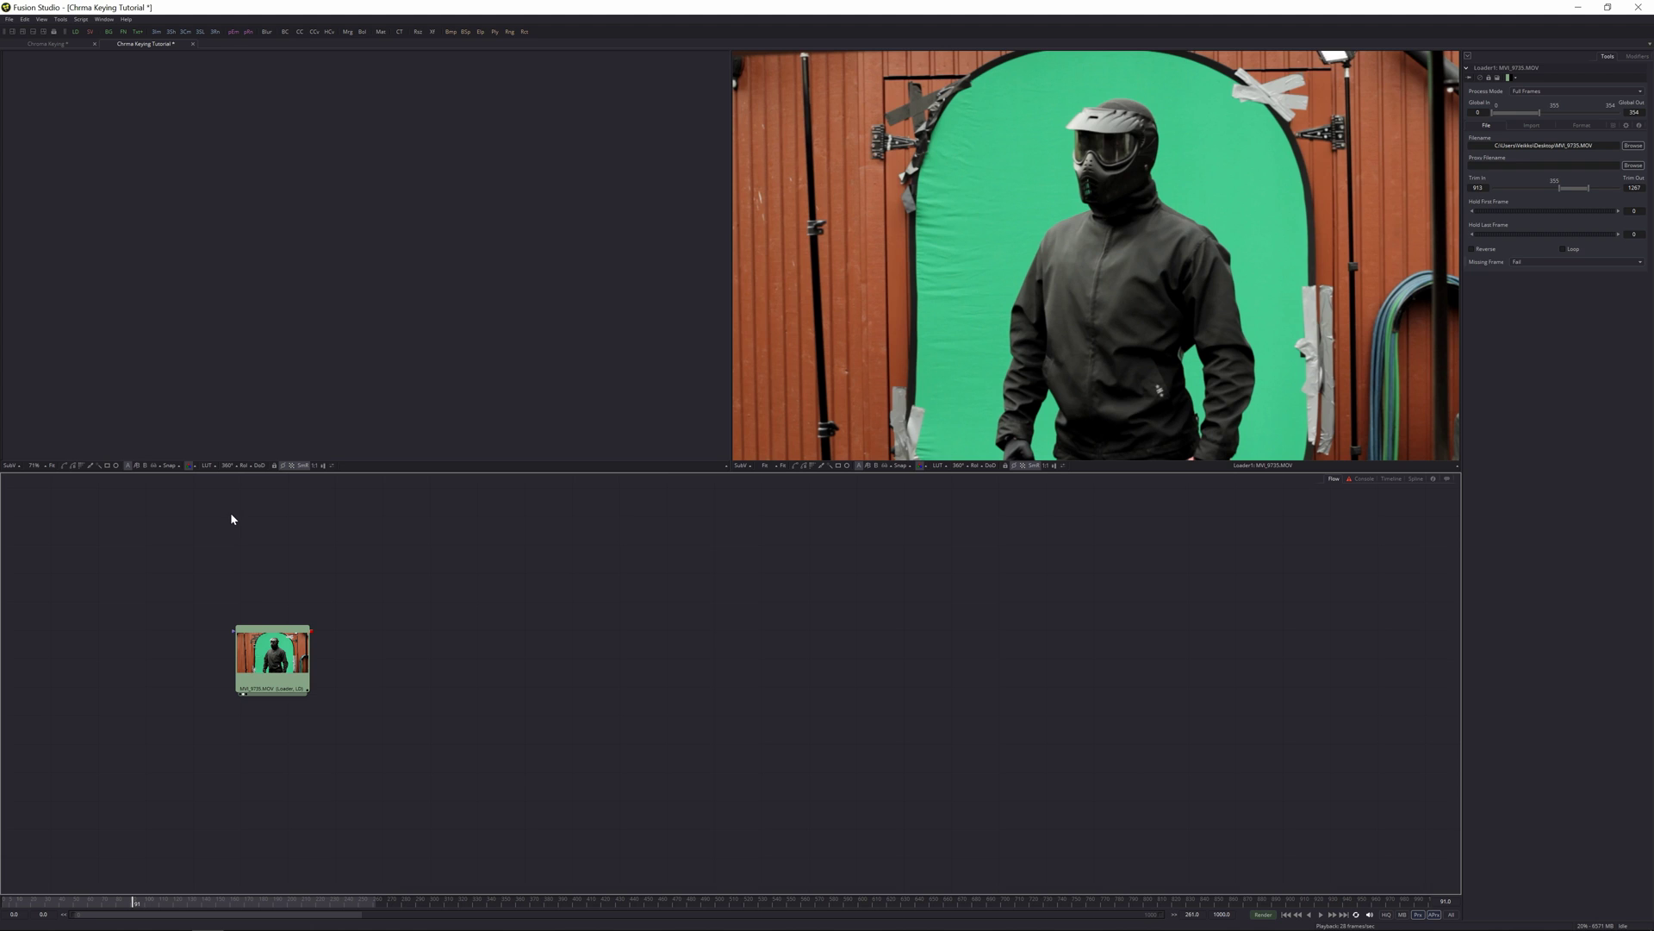
left_click_drag(284, 663, 270, 653)
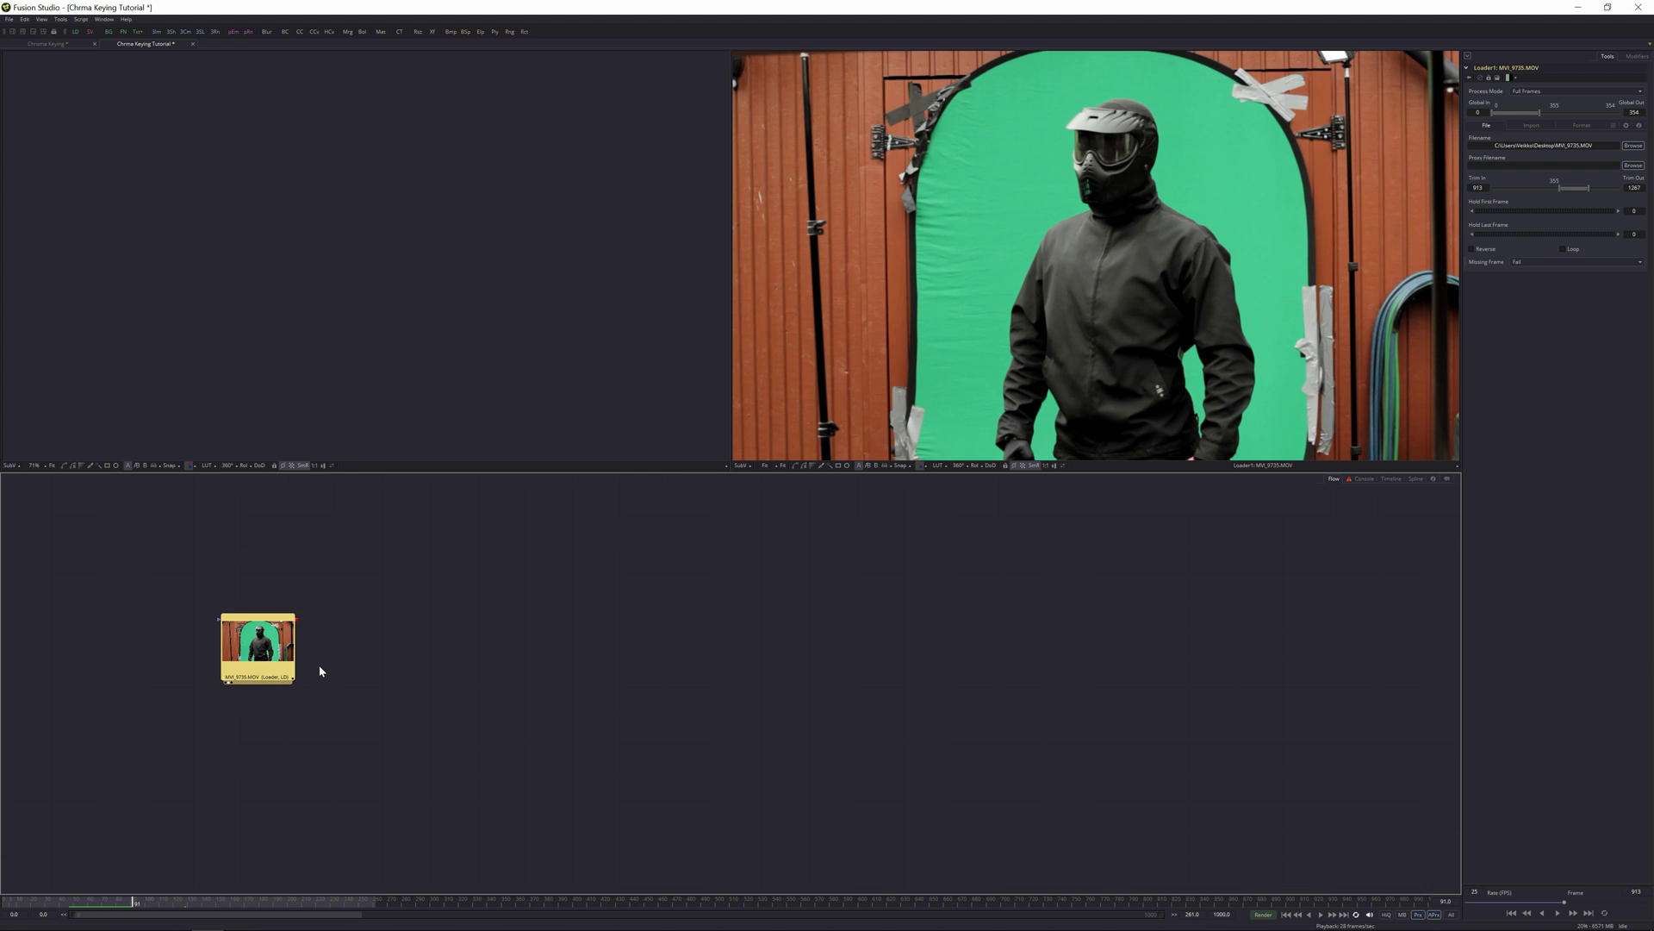
left_click_drag(193, 594, 372, 725)
left_click_drag(239, 649, 243, 648)
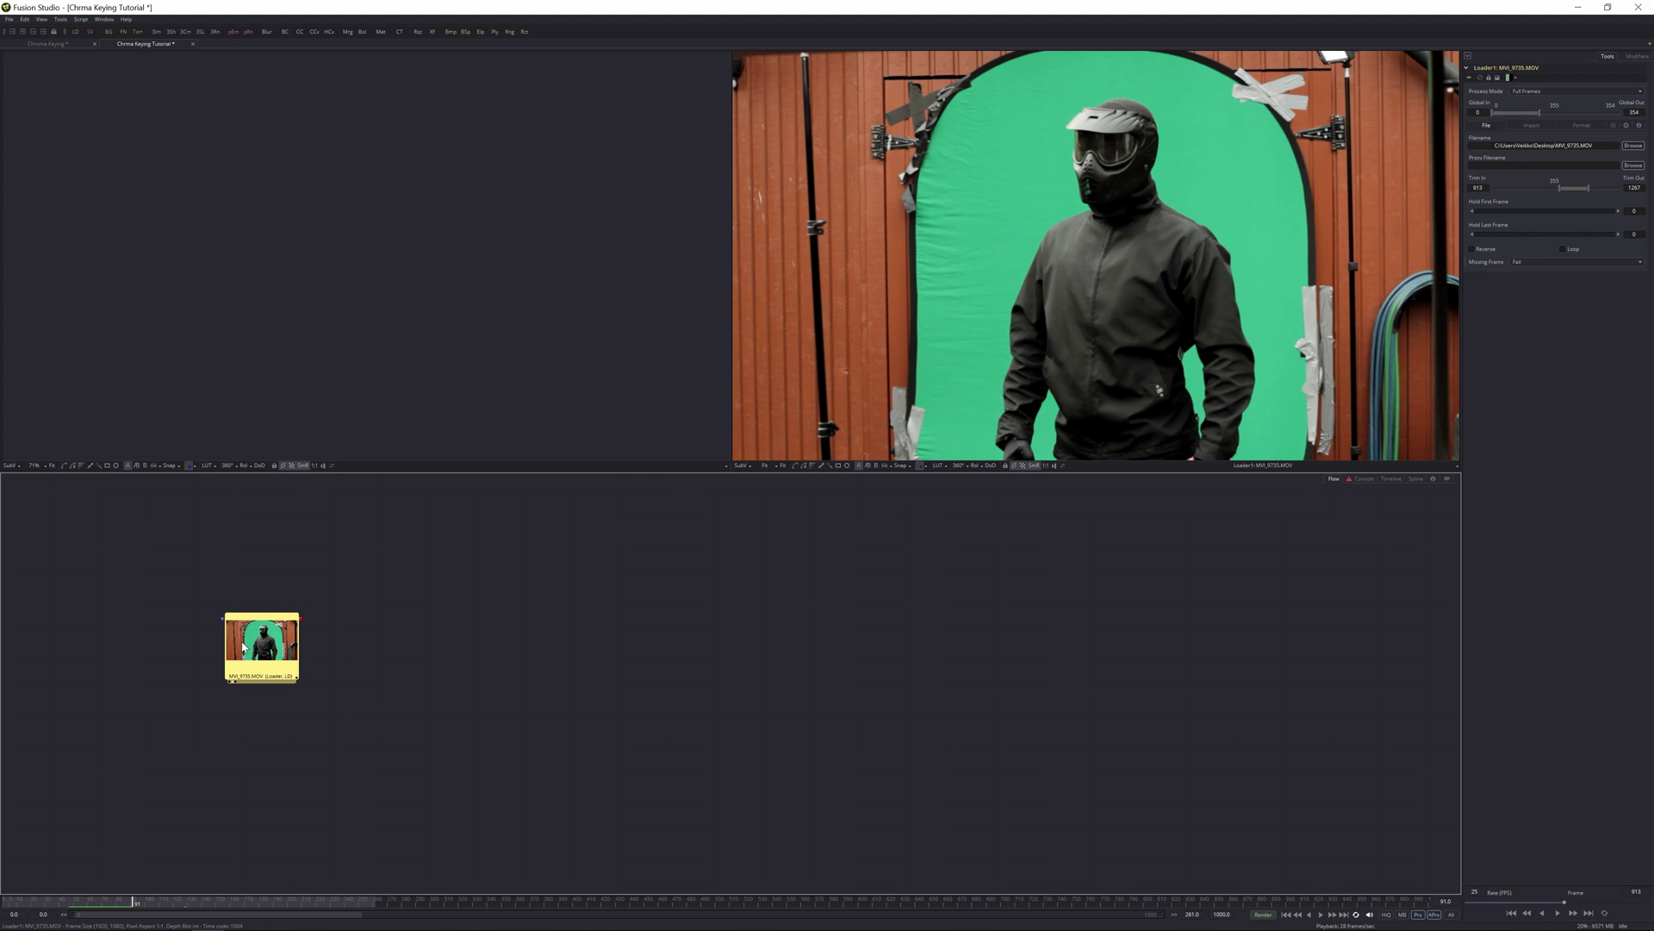
left_click(342, 655)
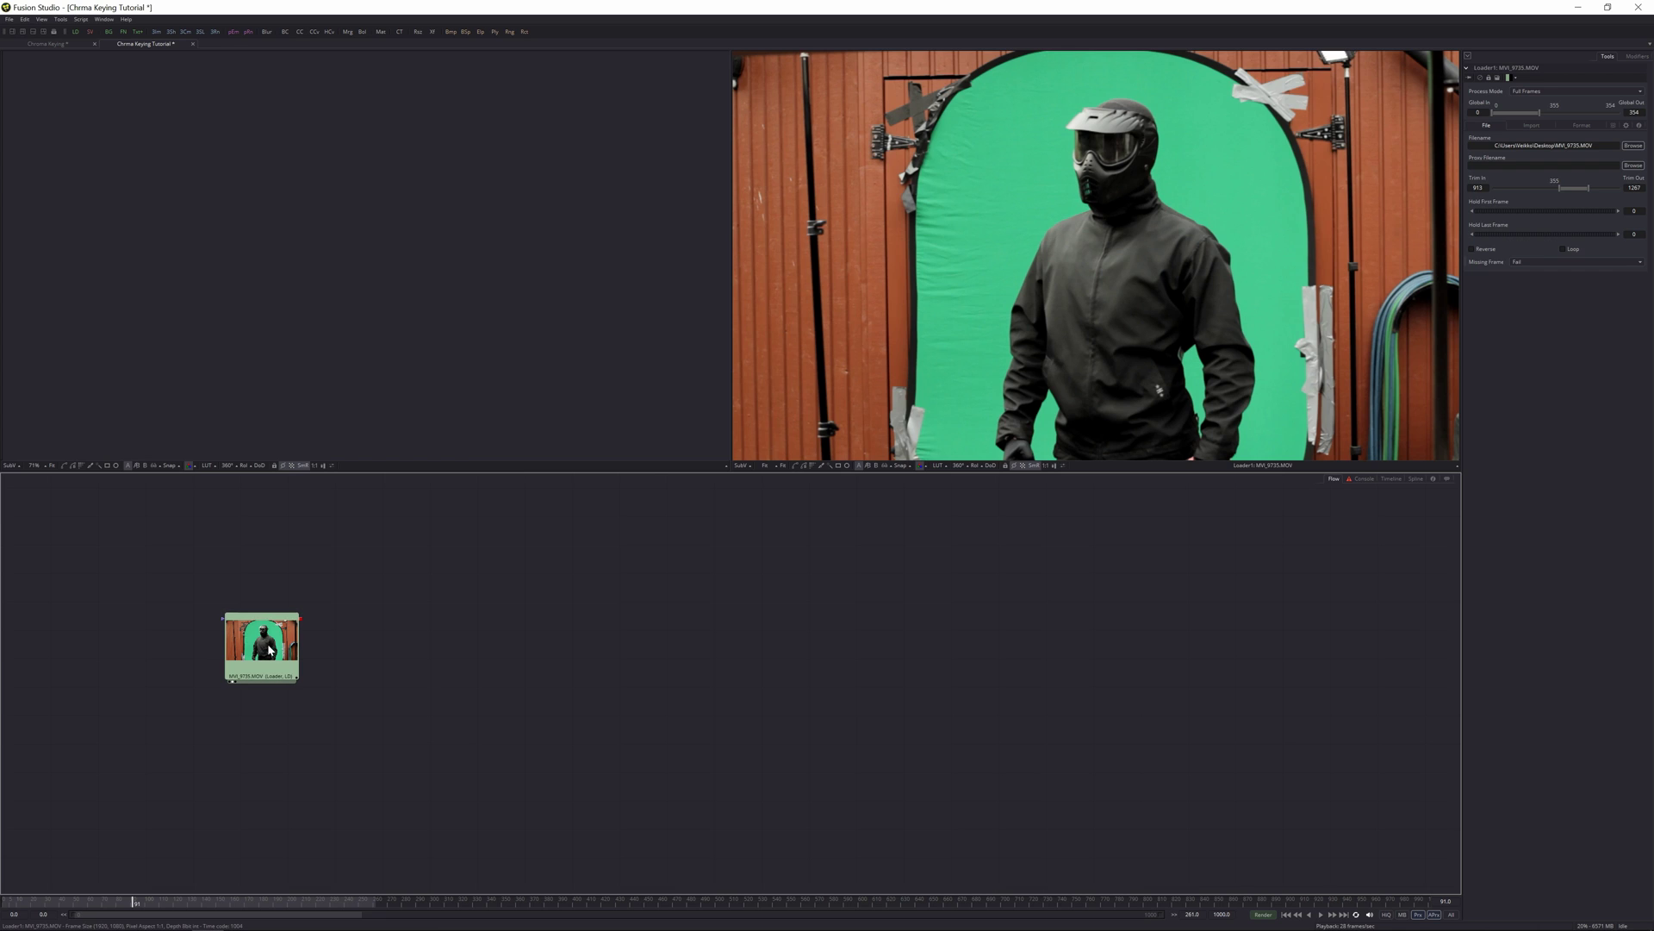
left_click_drag(262, 642, 274, 644)
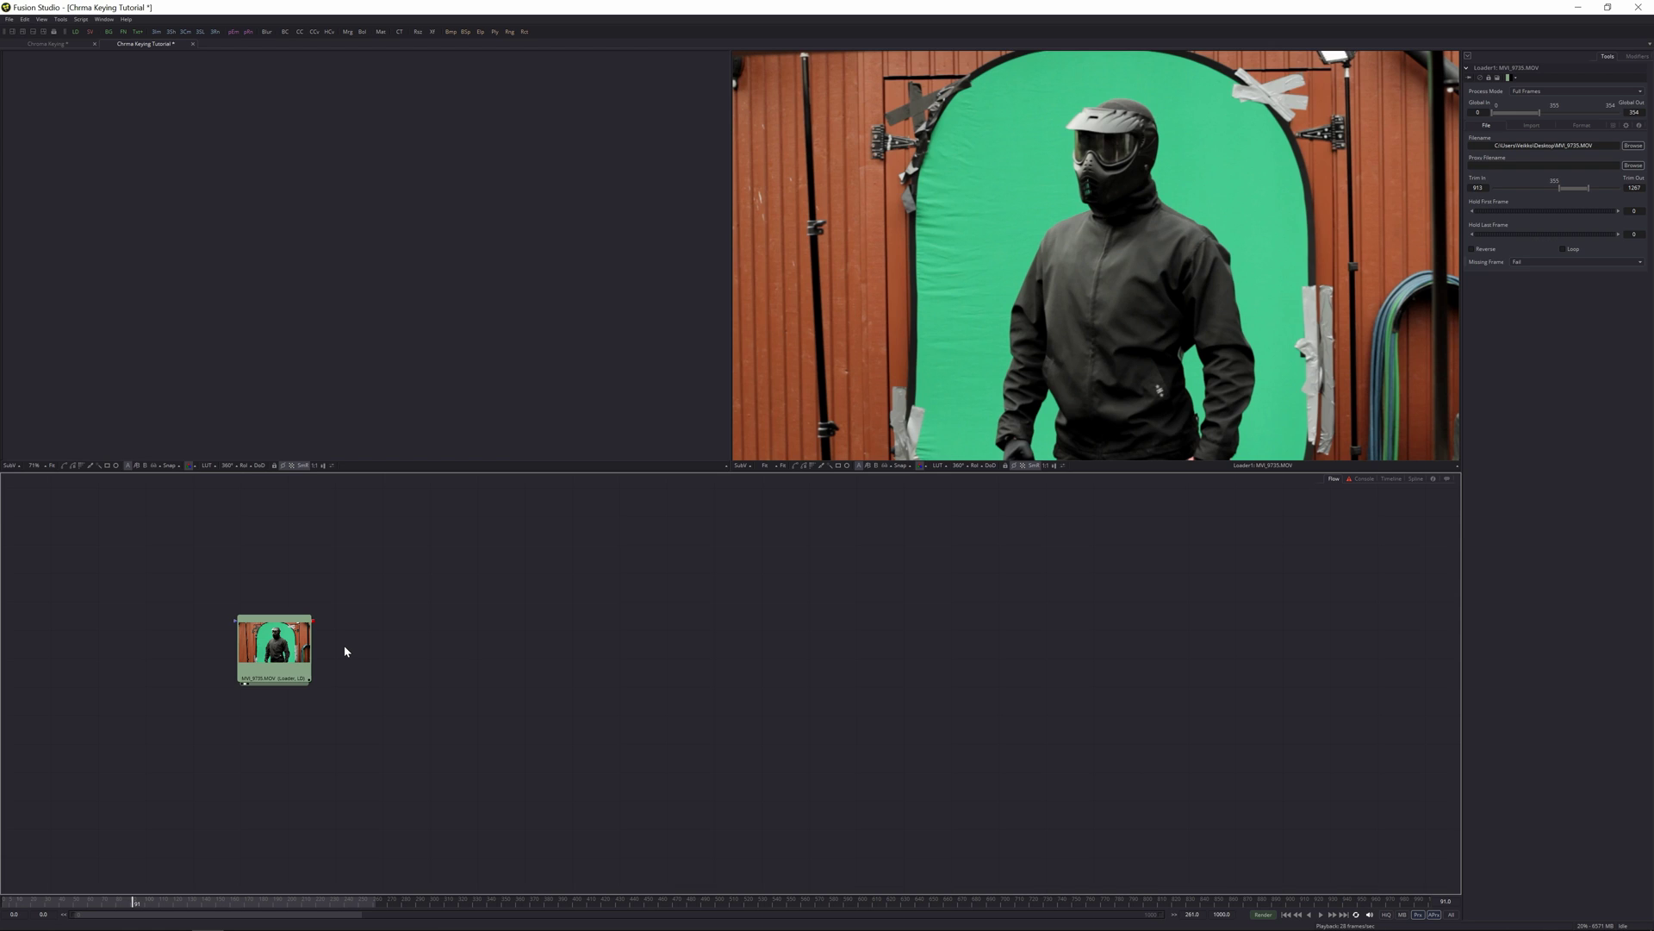
Add a Delta Keyer node to the flow and place it beside the loader node
key("shift+space")
type("del")
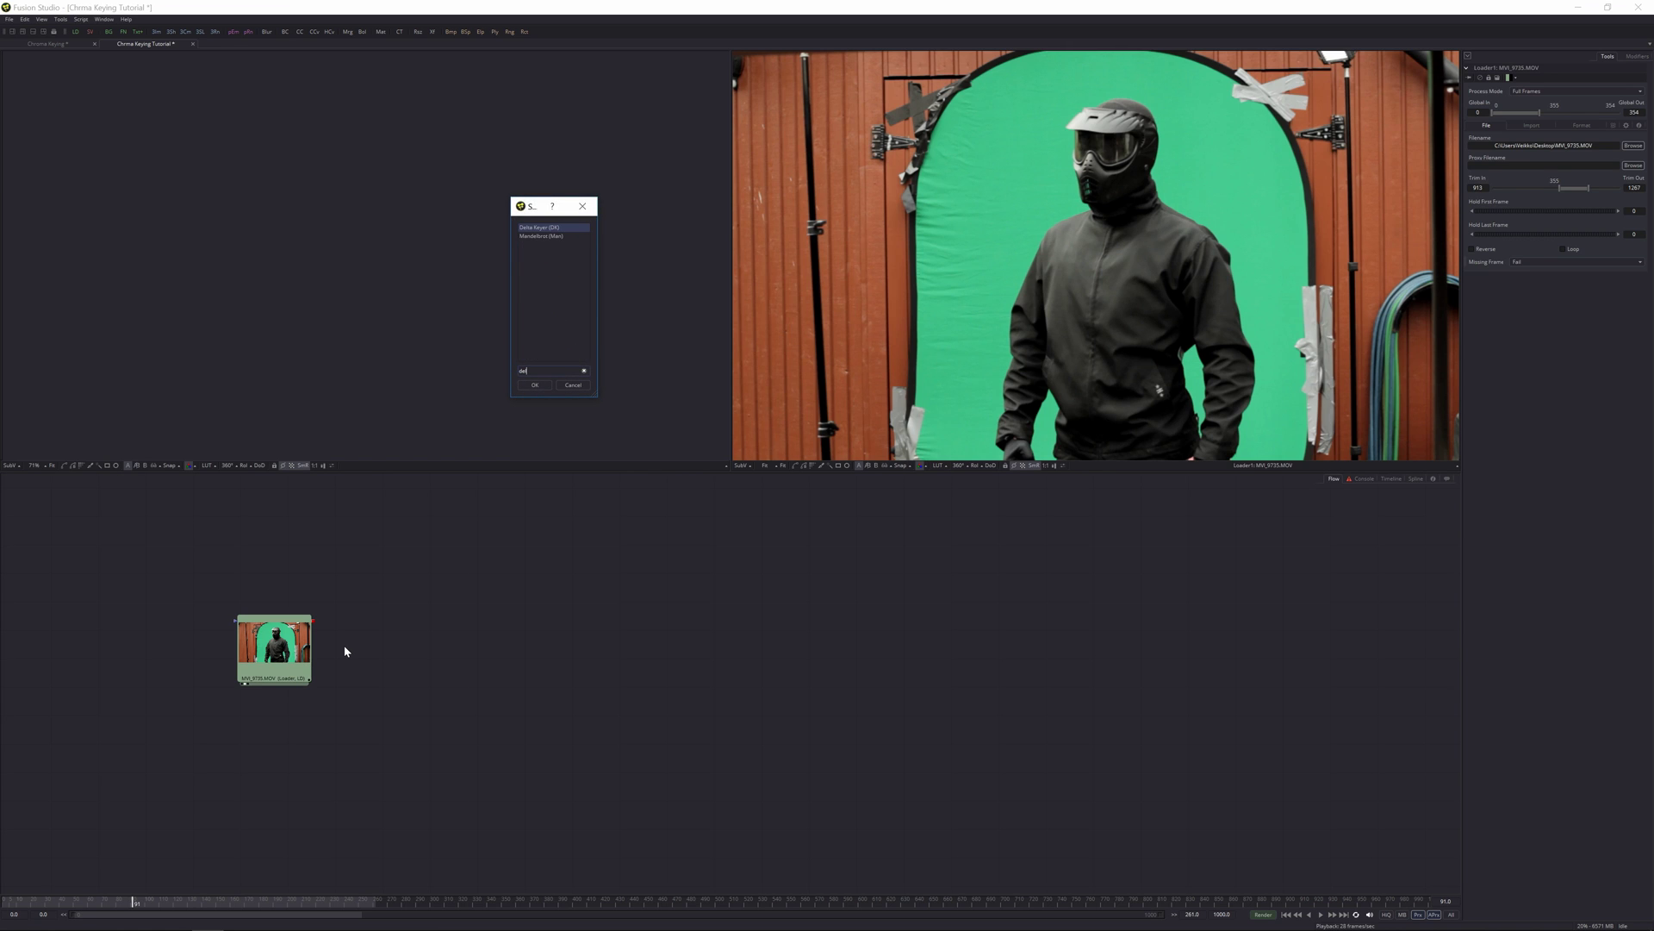
key("Return")
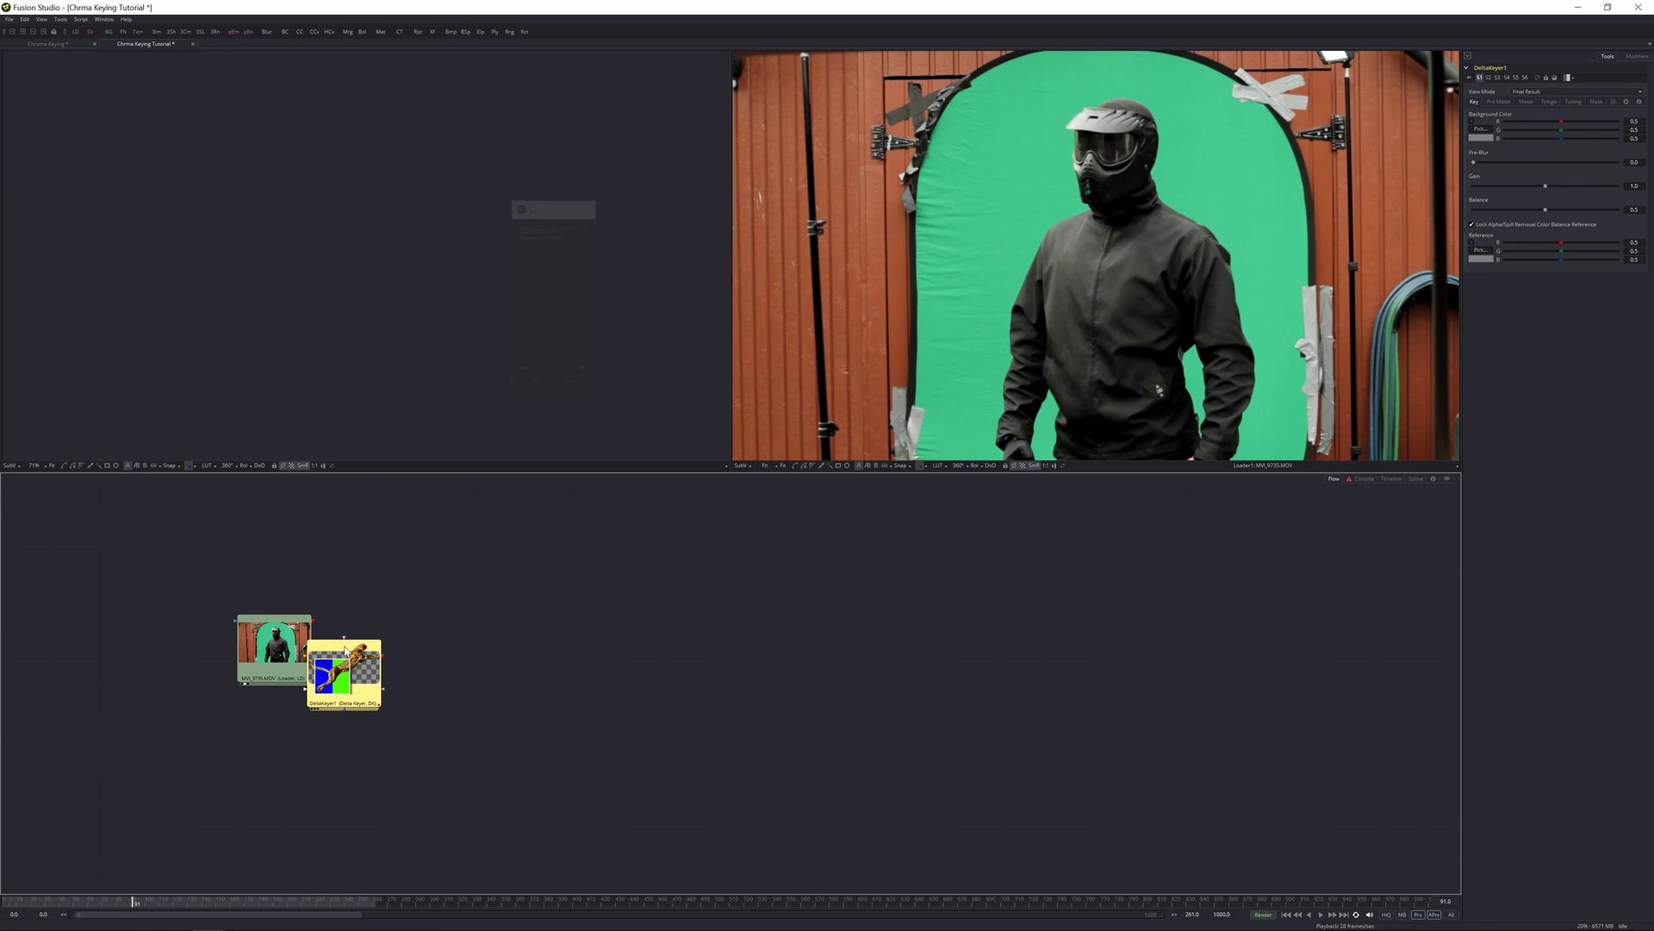
left_click_drag(335, 666, 376, 635)
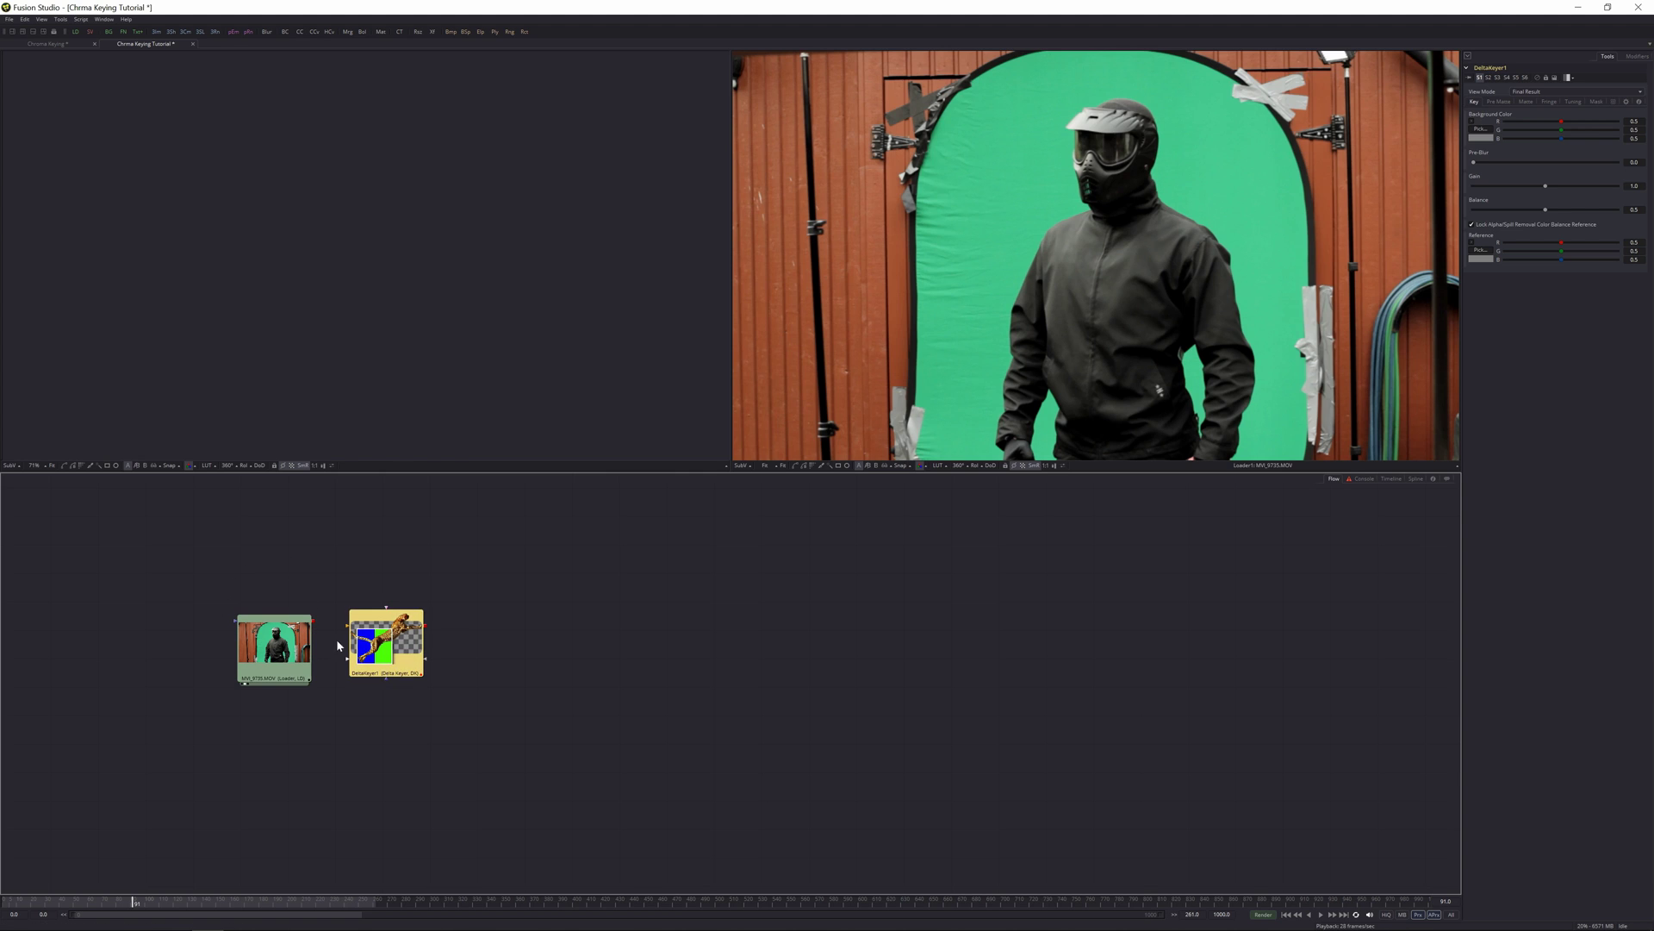
right_click(469, 624)
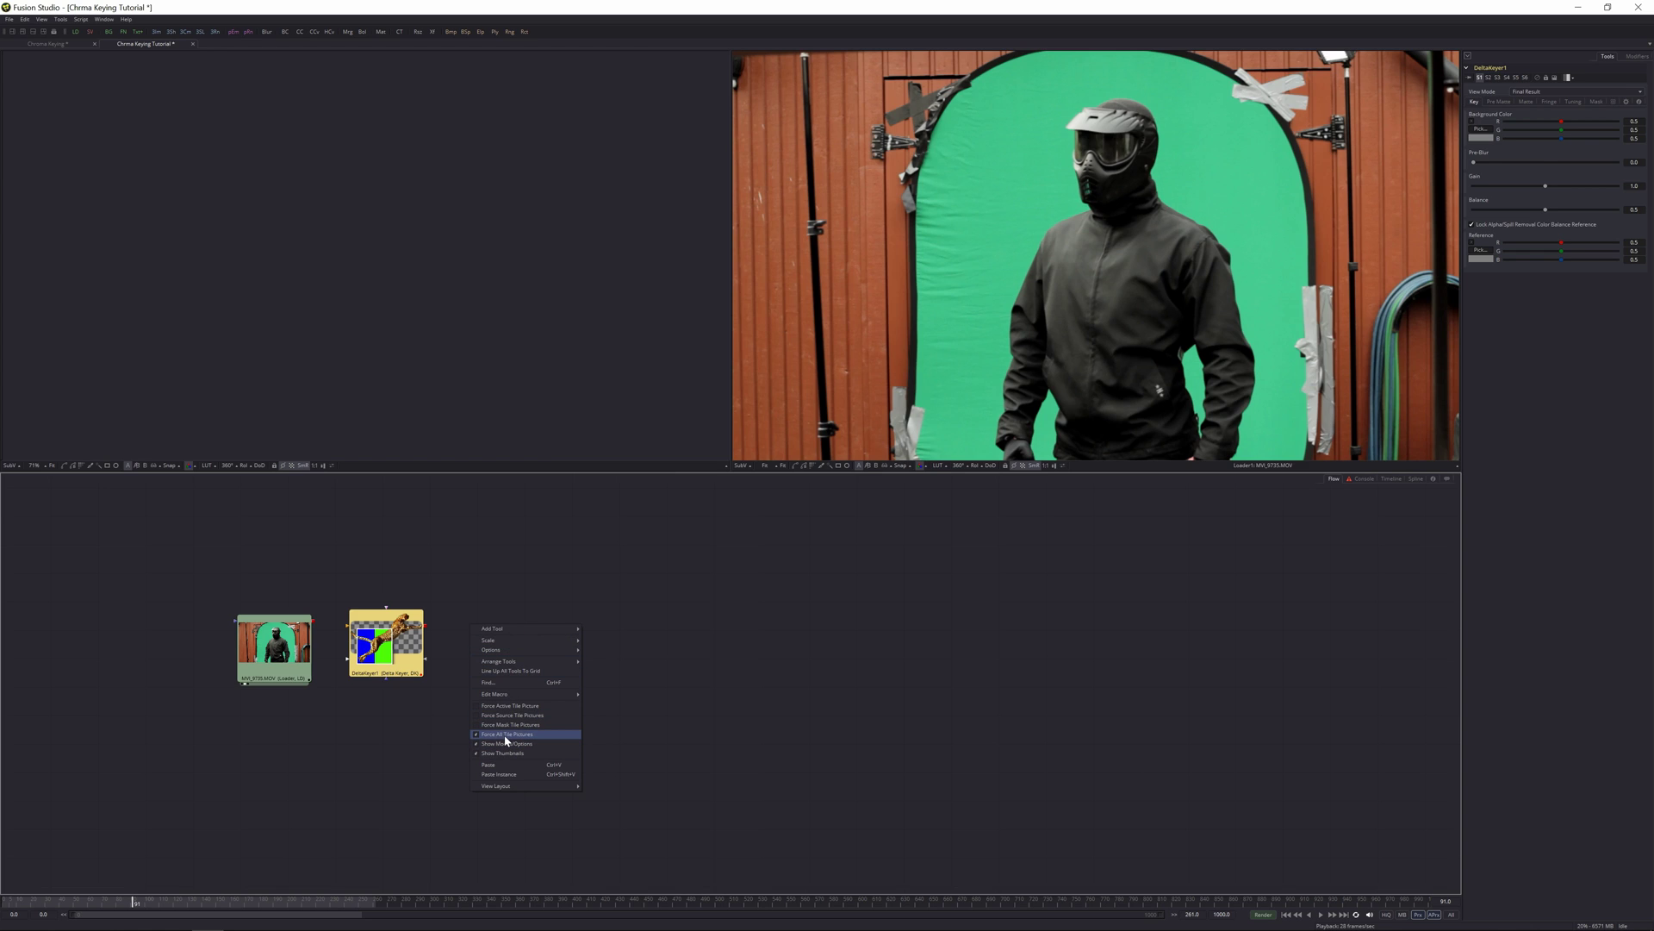
left_click(531, 589)
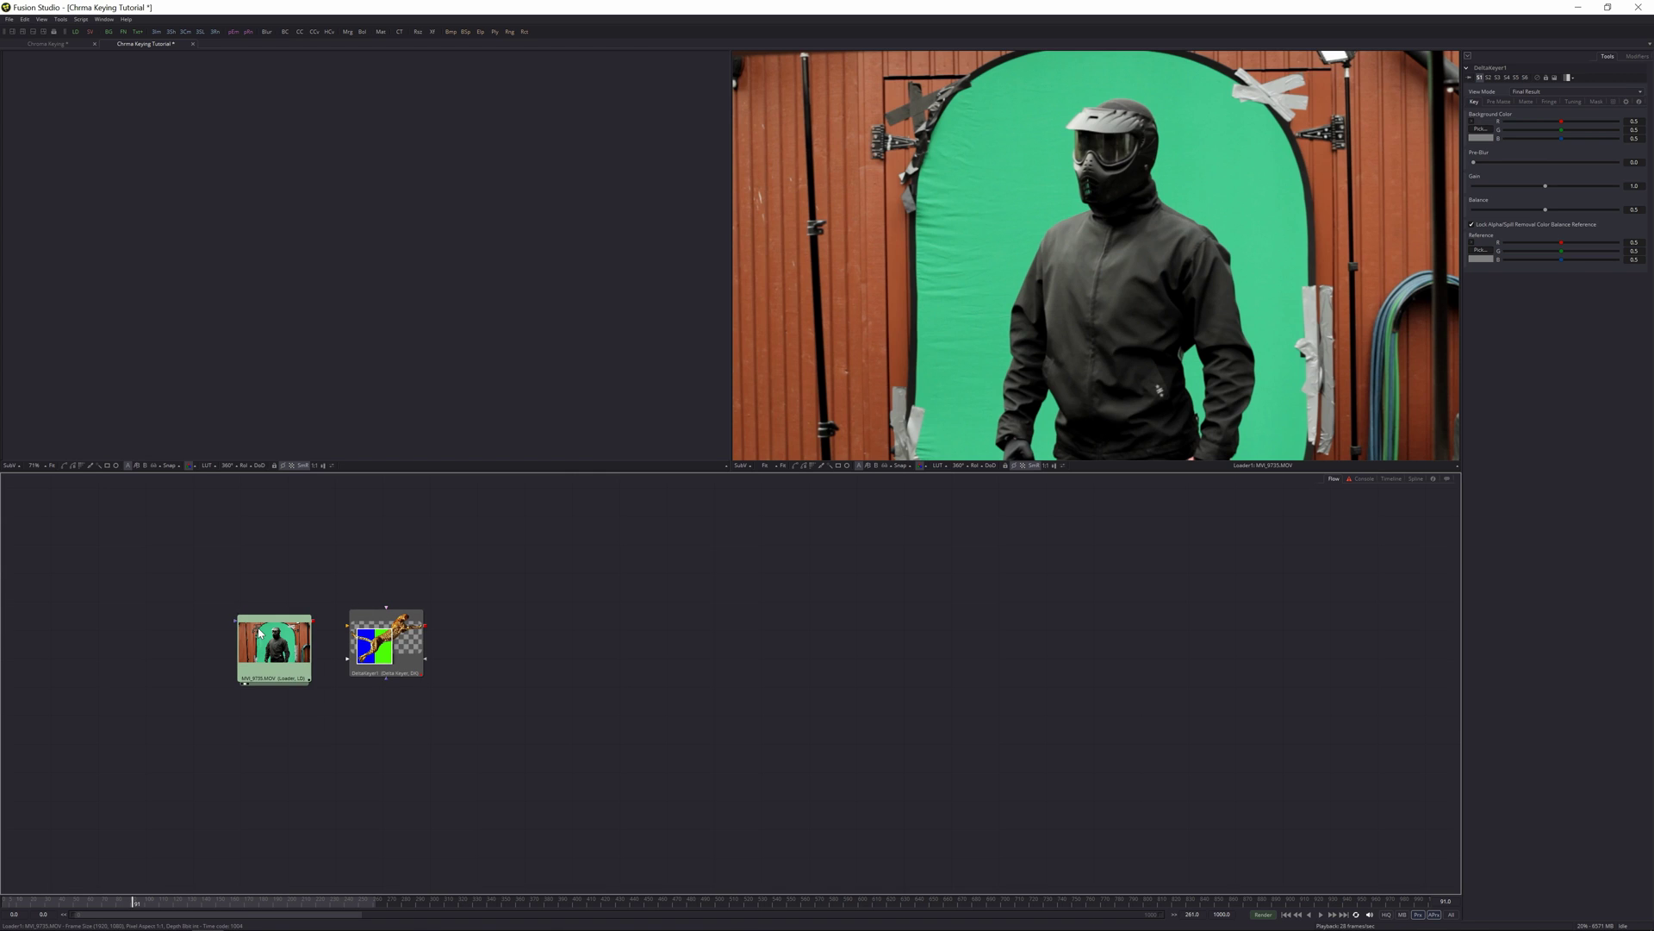
Connect the loader's output to the Delta Keyer and display the original clip in the first viewer
left_click_drag(413, 655, 416, 657)
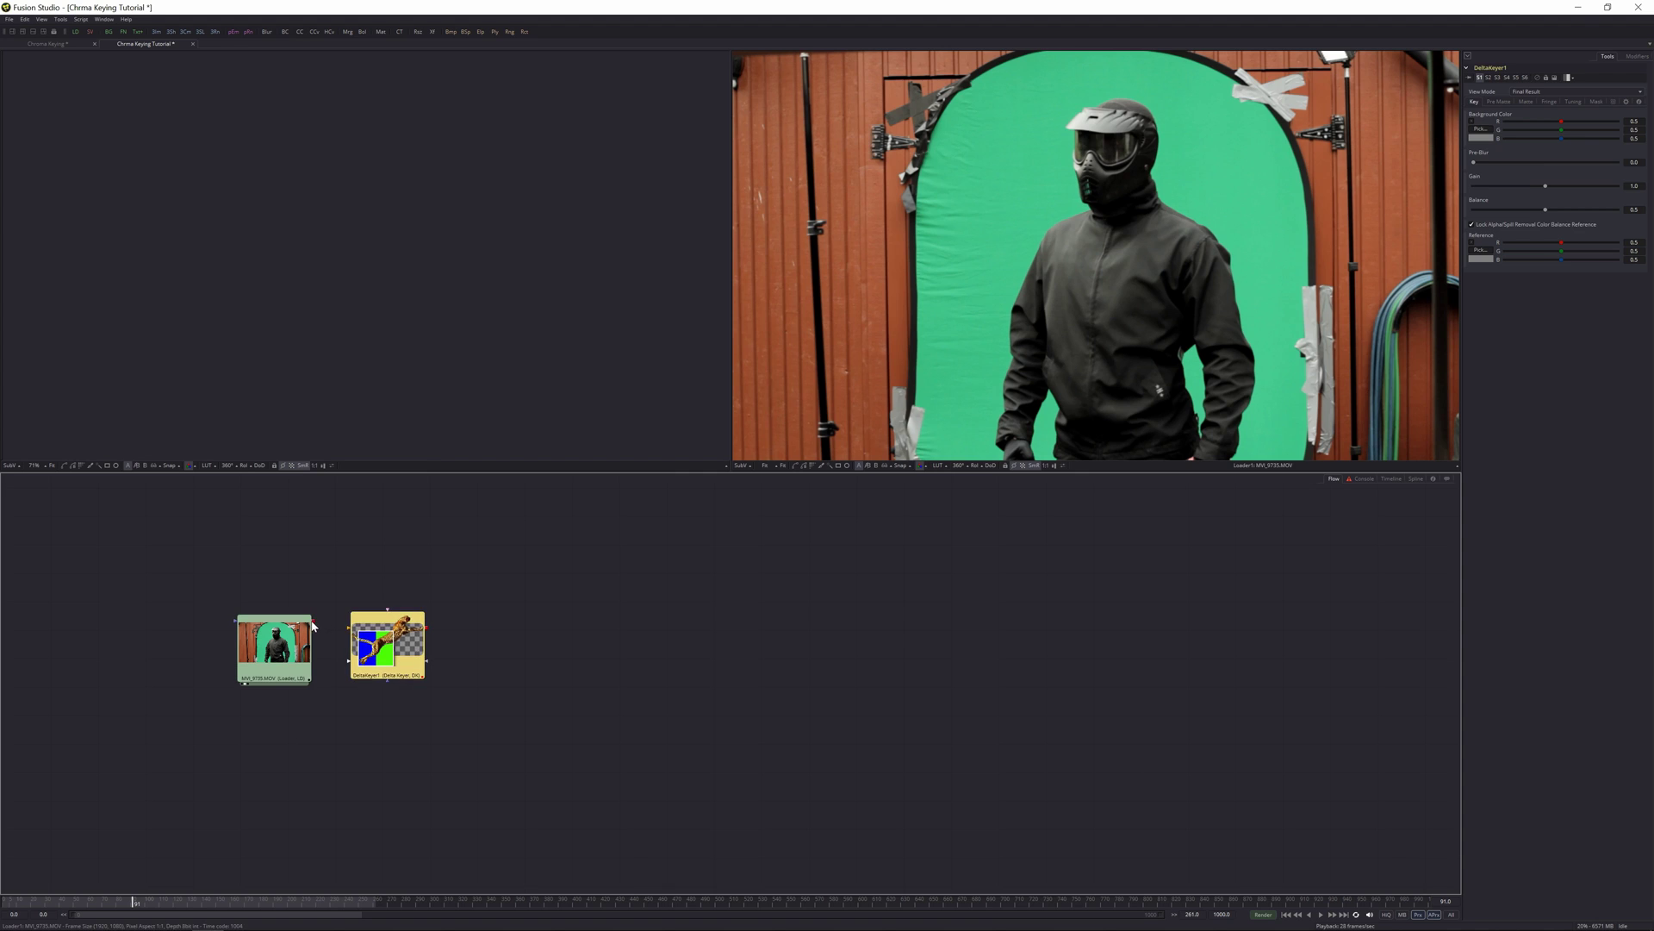
left_click_drag(312, 624, 399, 642)
left_click_drag(274, 649, 249, 672)
left_click_drag(396, 648, 346, 663)
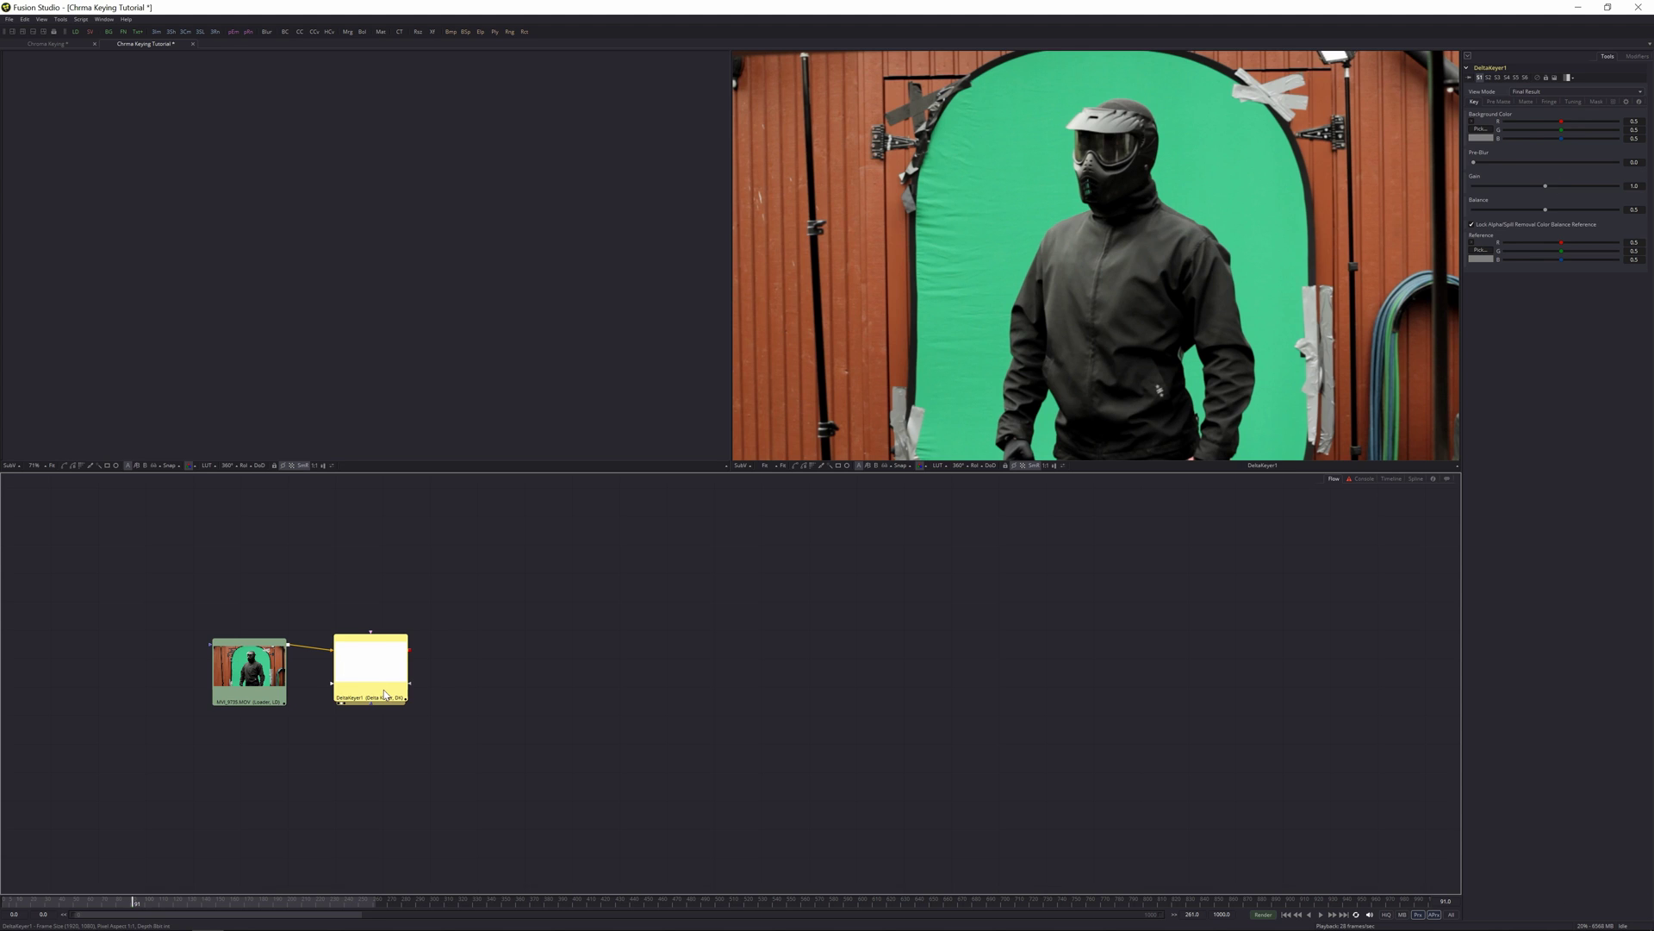
left_click(249, 672)
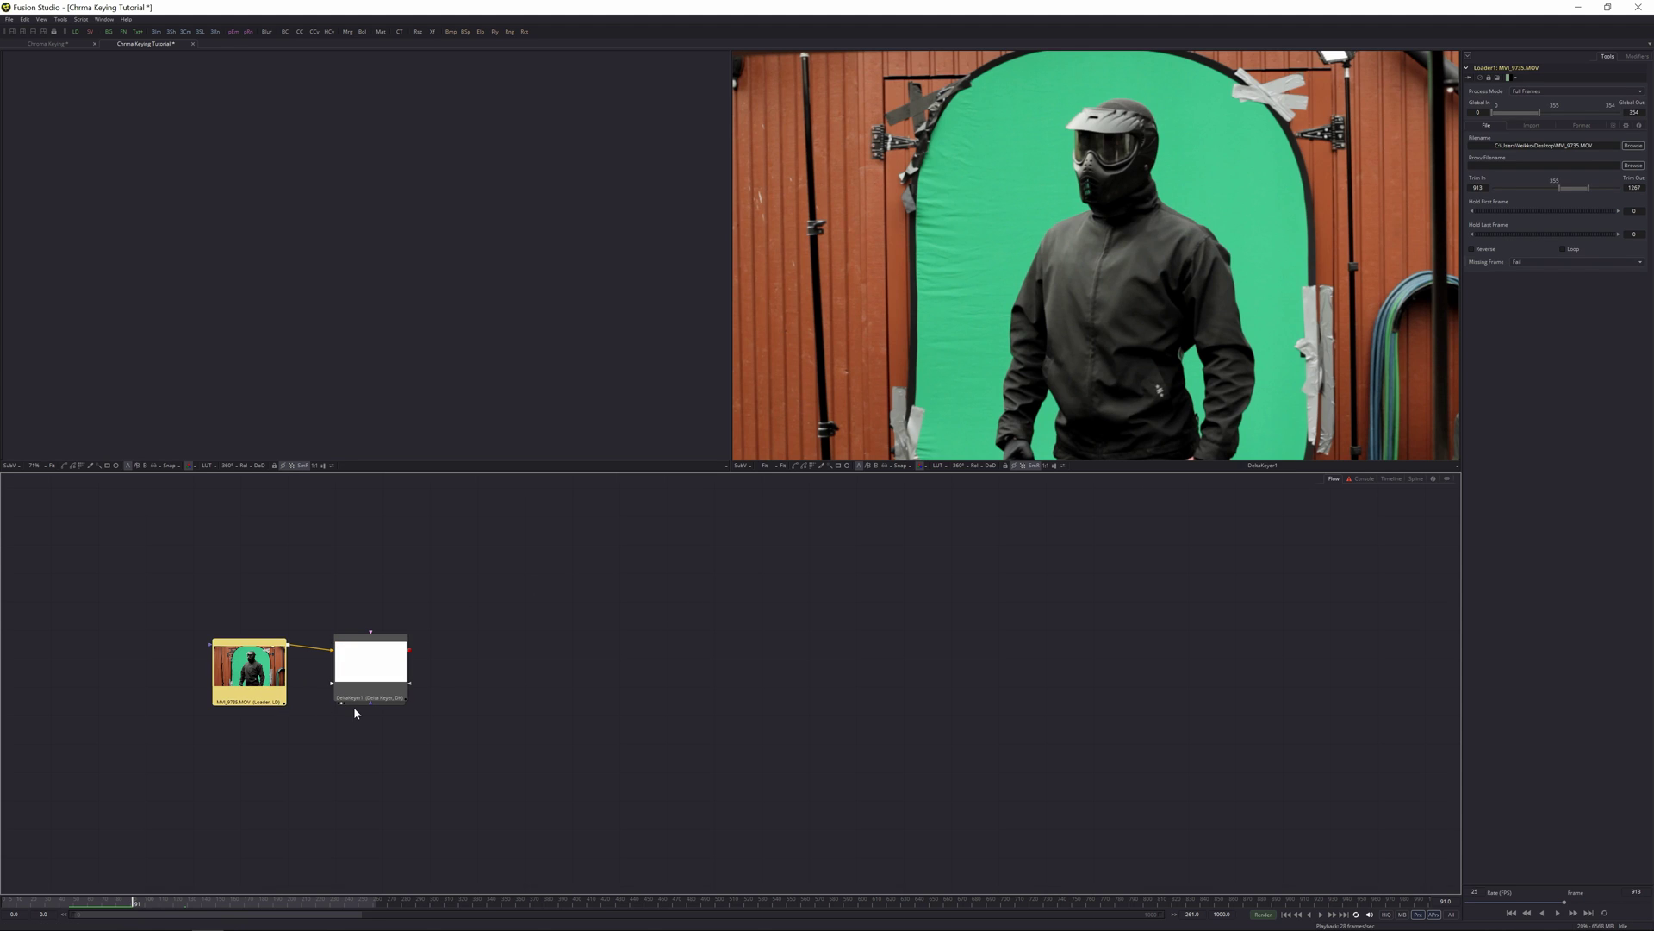
key("1")
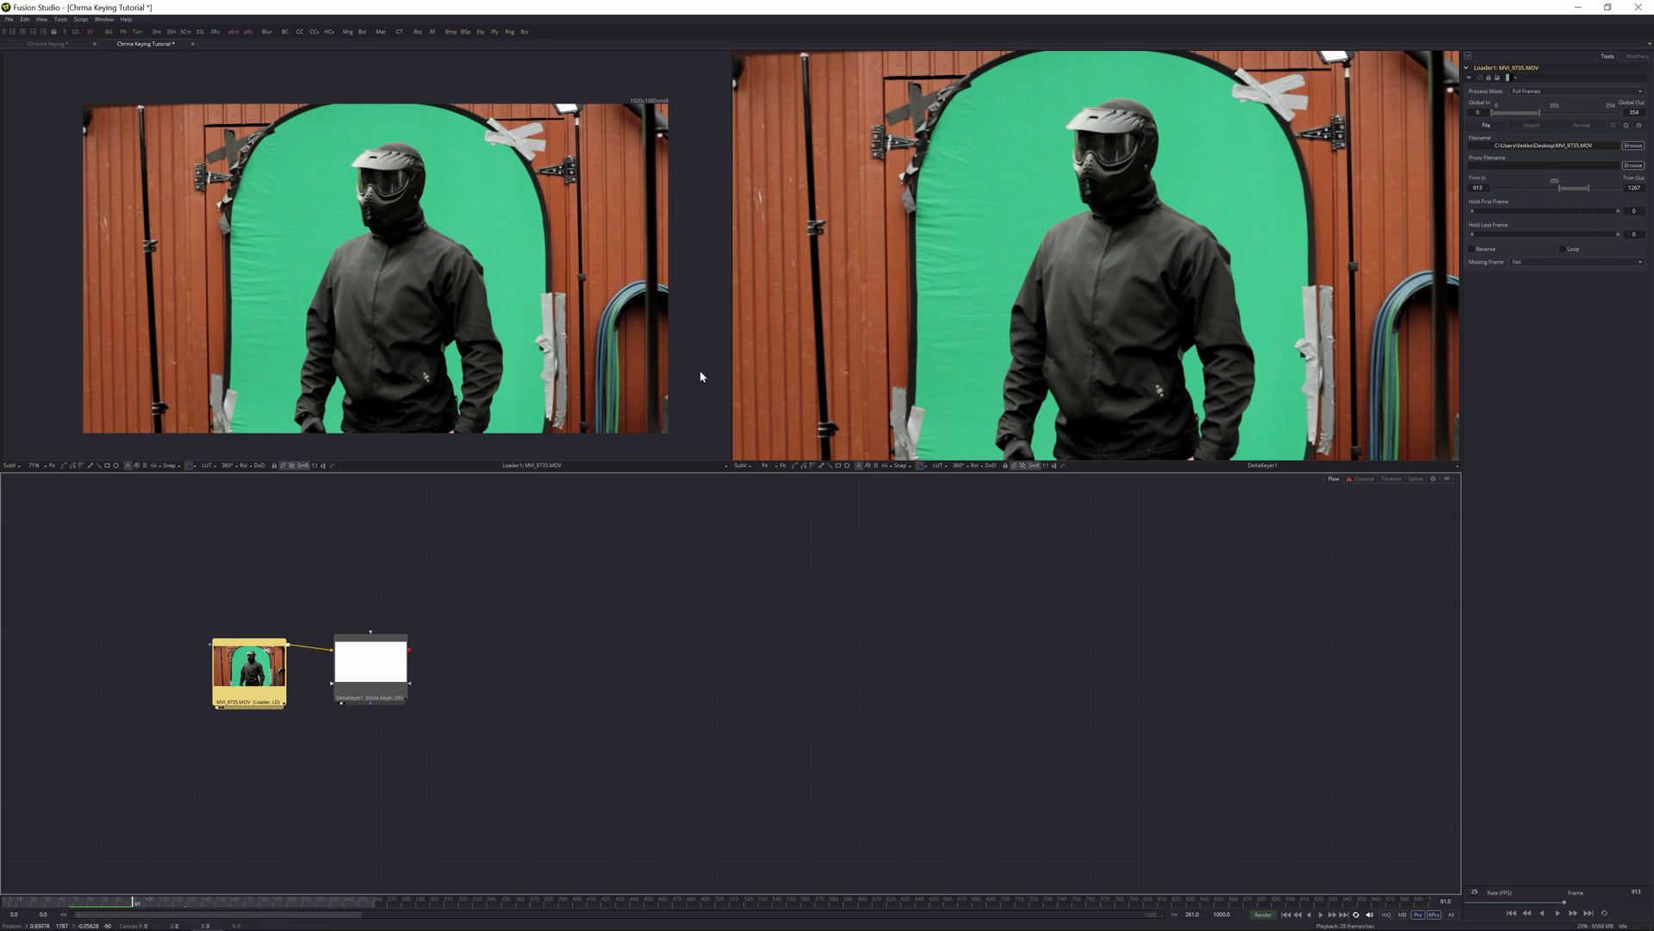
Set the Delta Keyer's background colour by sampling the green screen just above the man's shoulder in the original clip
left_click(379, 660)
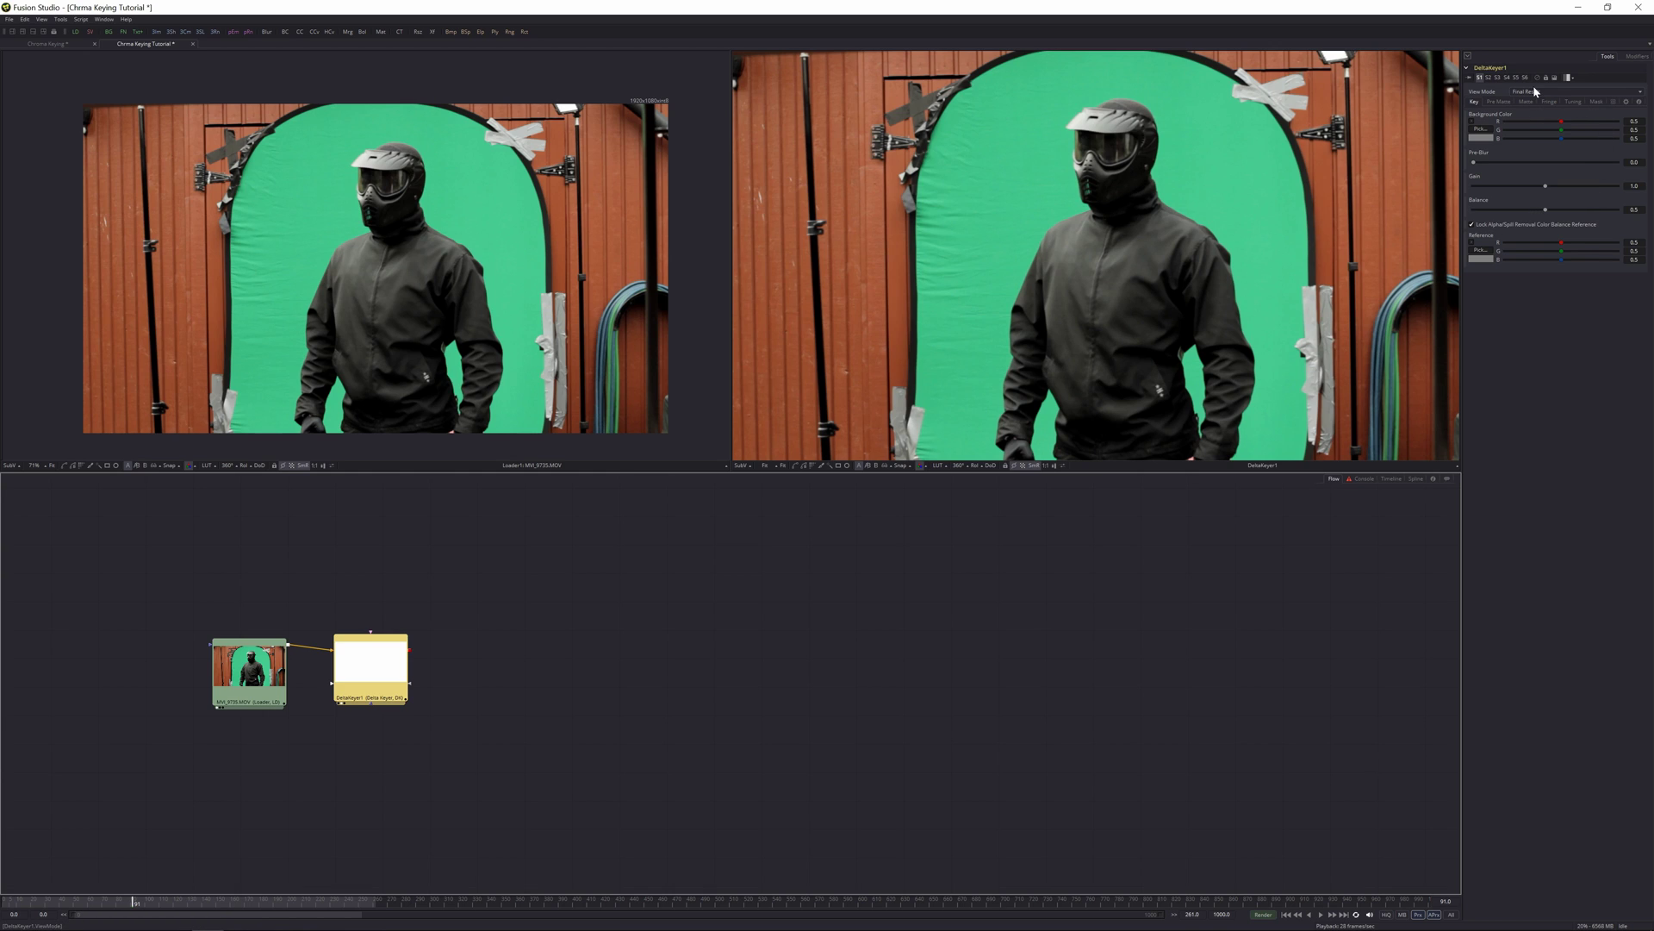
left_click(1482, 130)
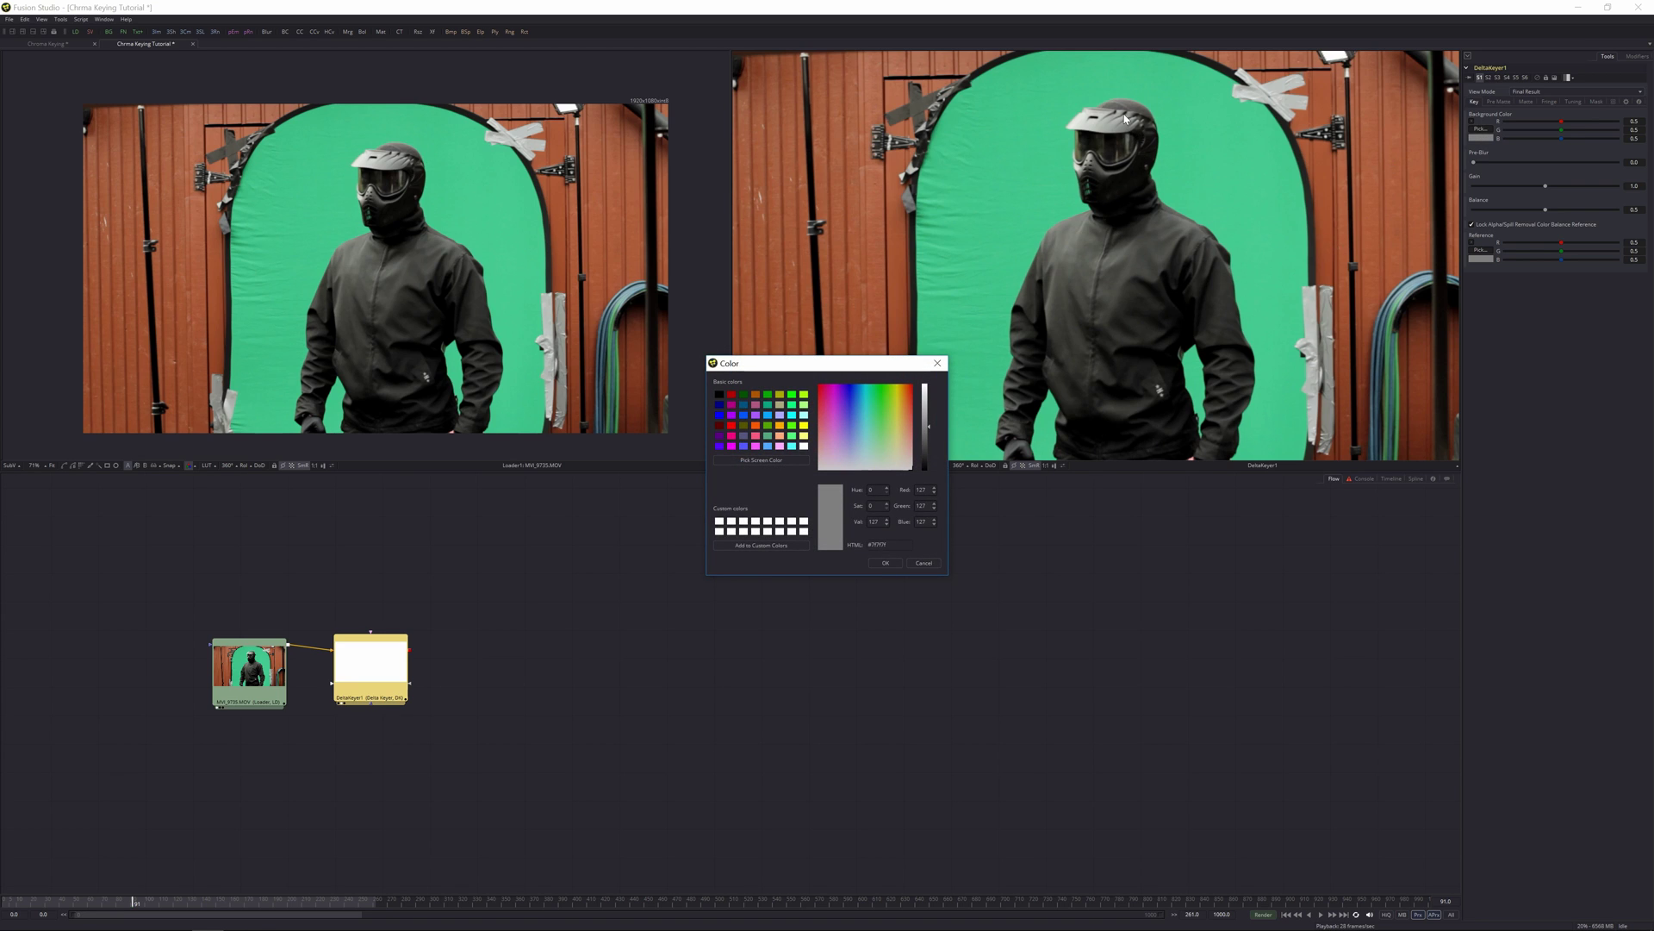
left_click(938, 362)
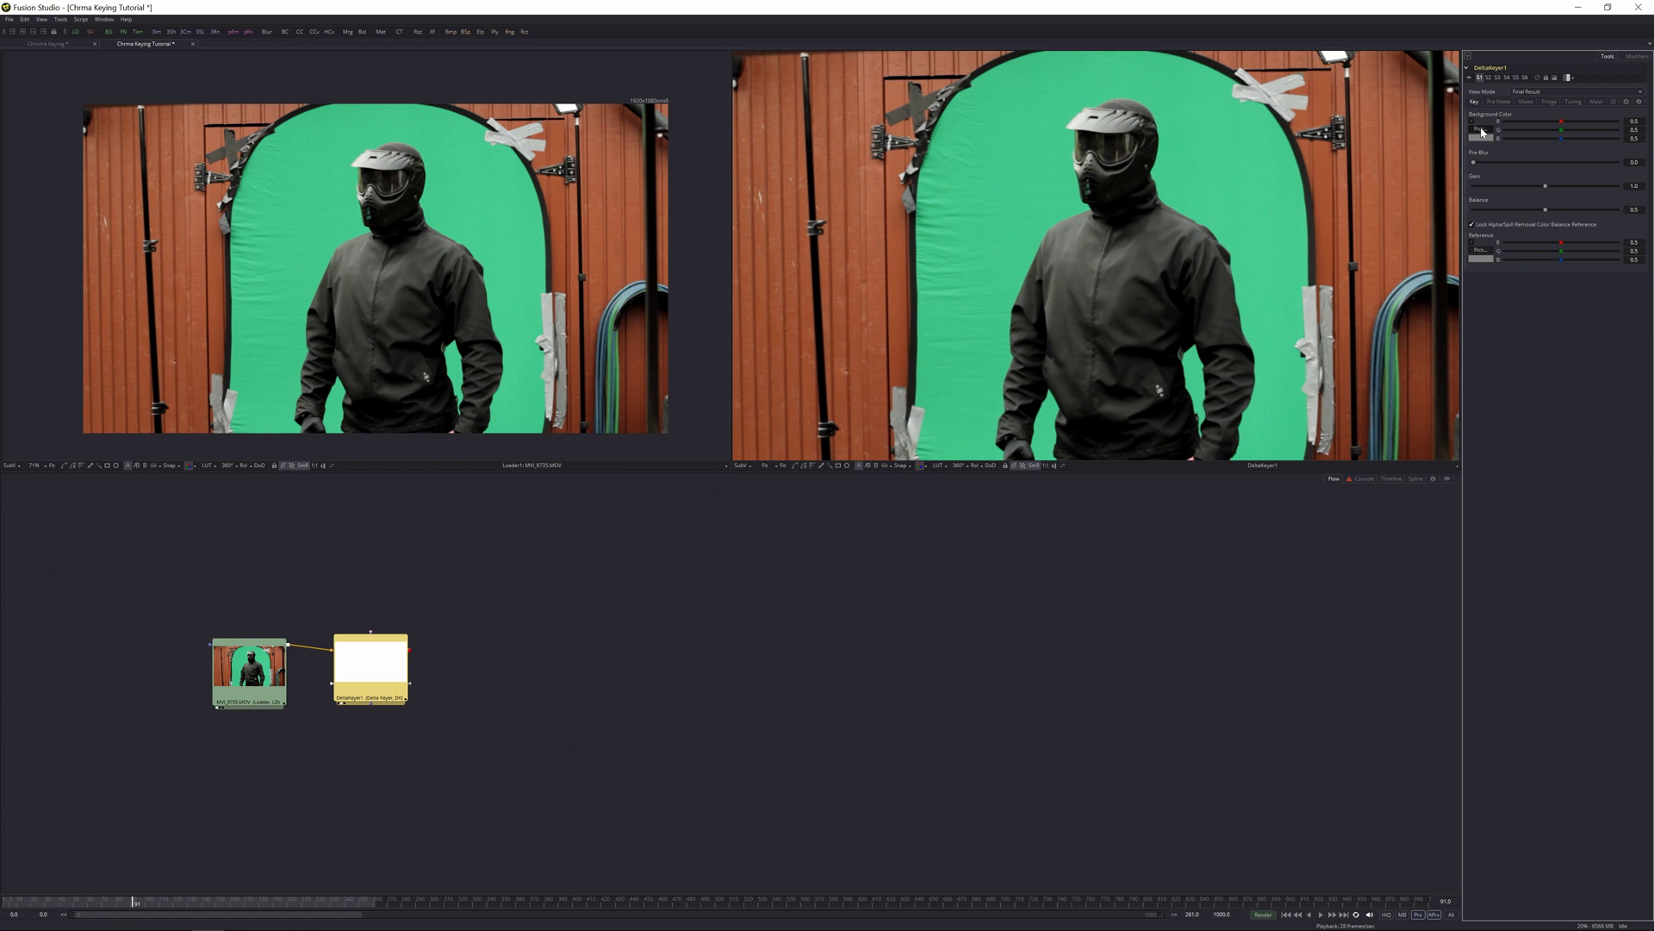
left_click_drag(1481, 131, 442, 205)
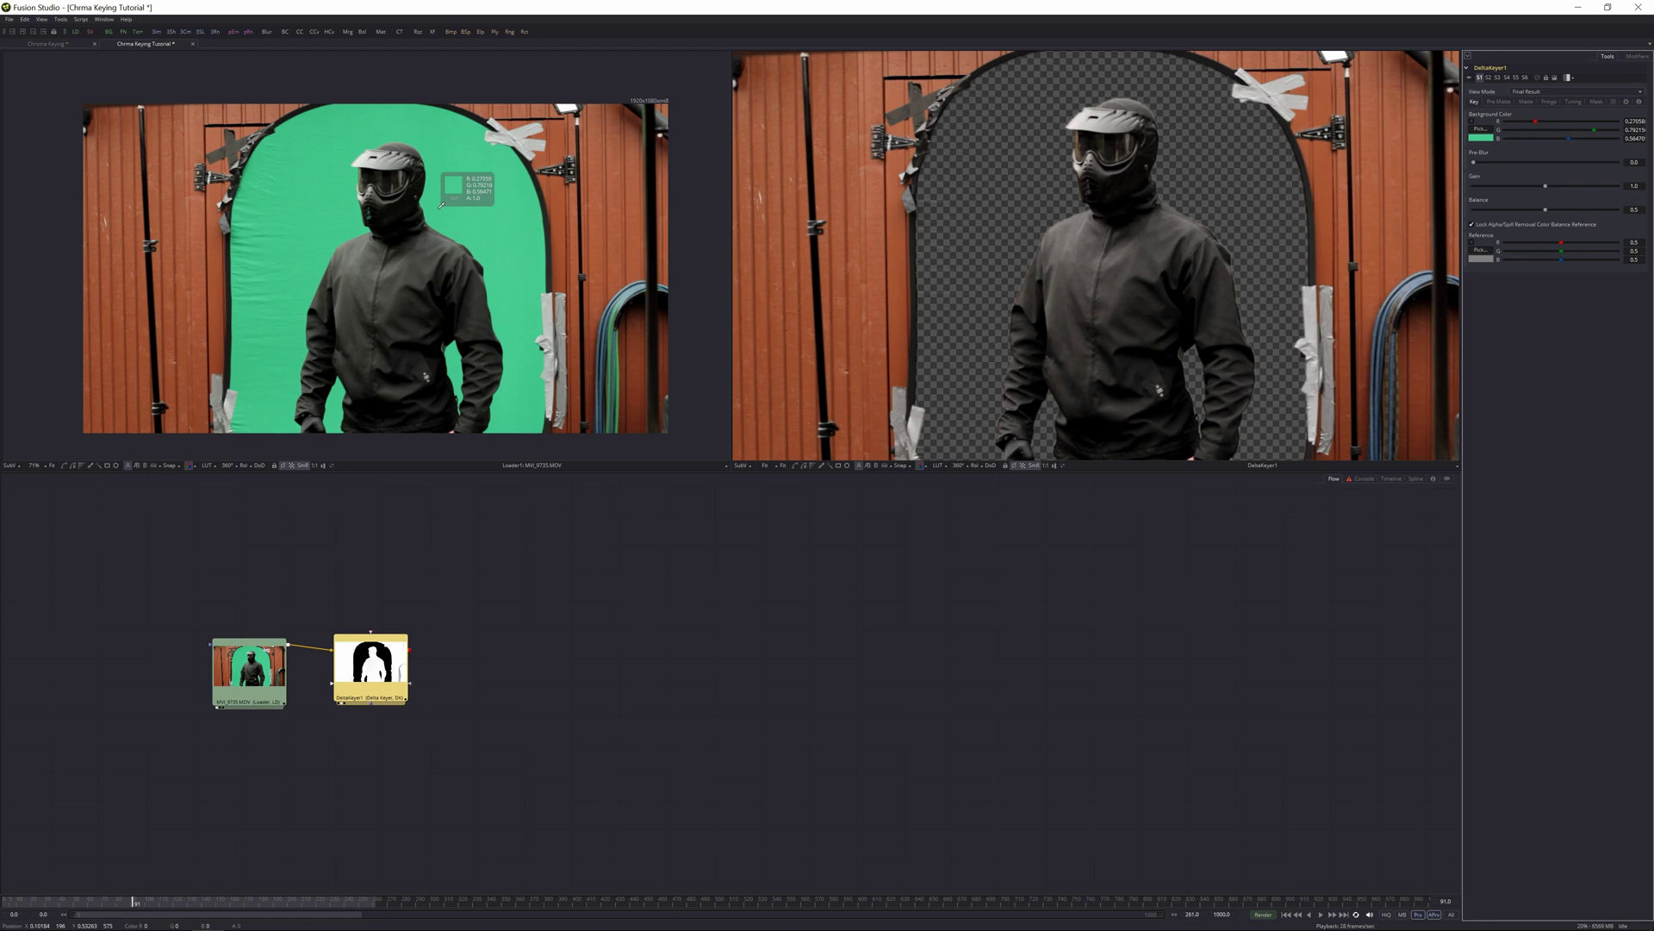
left_click_drag(441, 205, 443, 207)
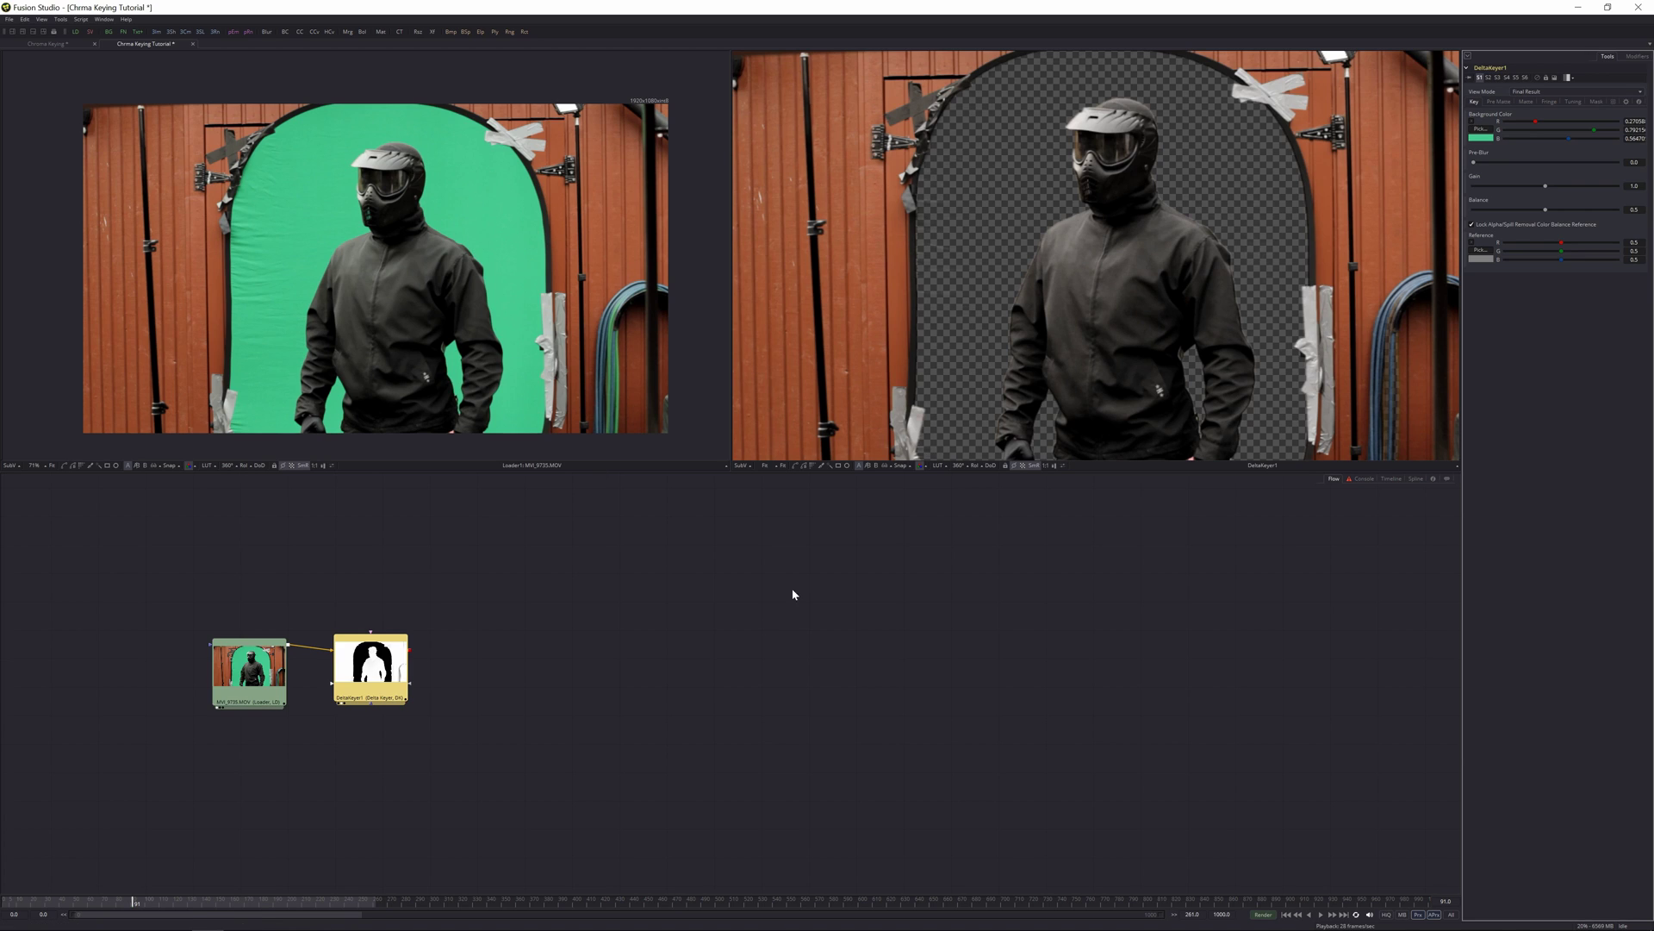
Display the keyed result's alpha channel, open the Delta Keyer's matte settings and examine the matte for noise in the subject and background
left_click(920, 468)
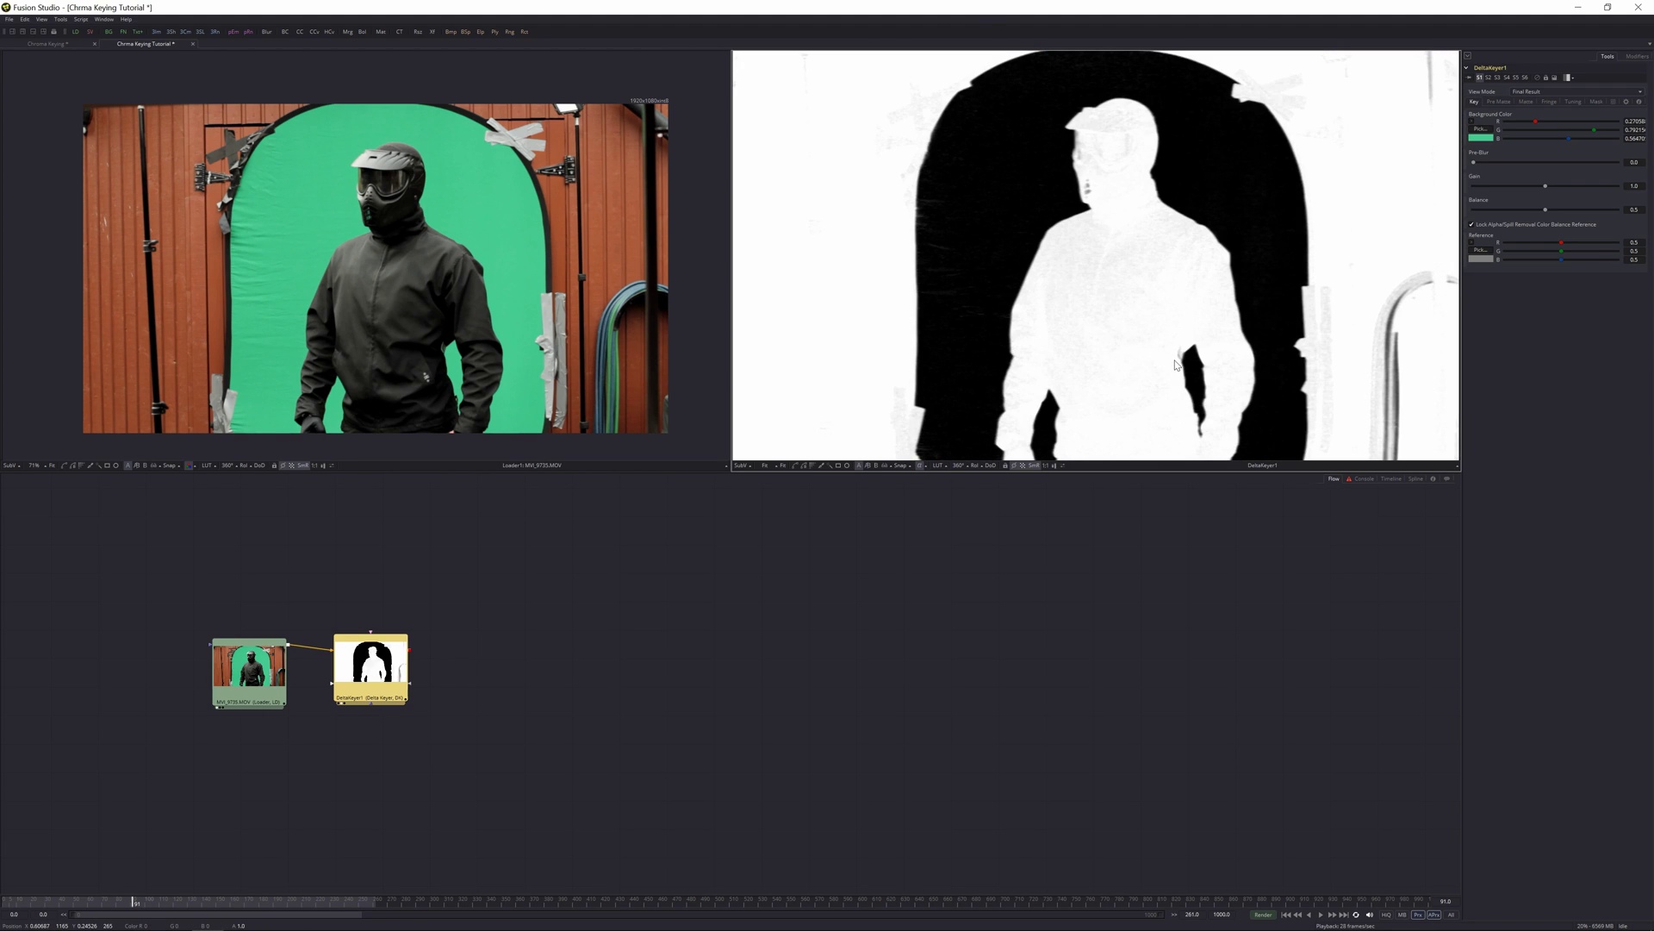
left_click(1524, 101)
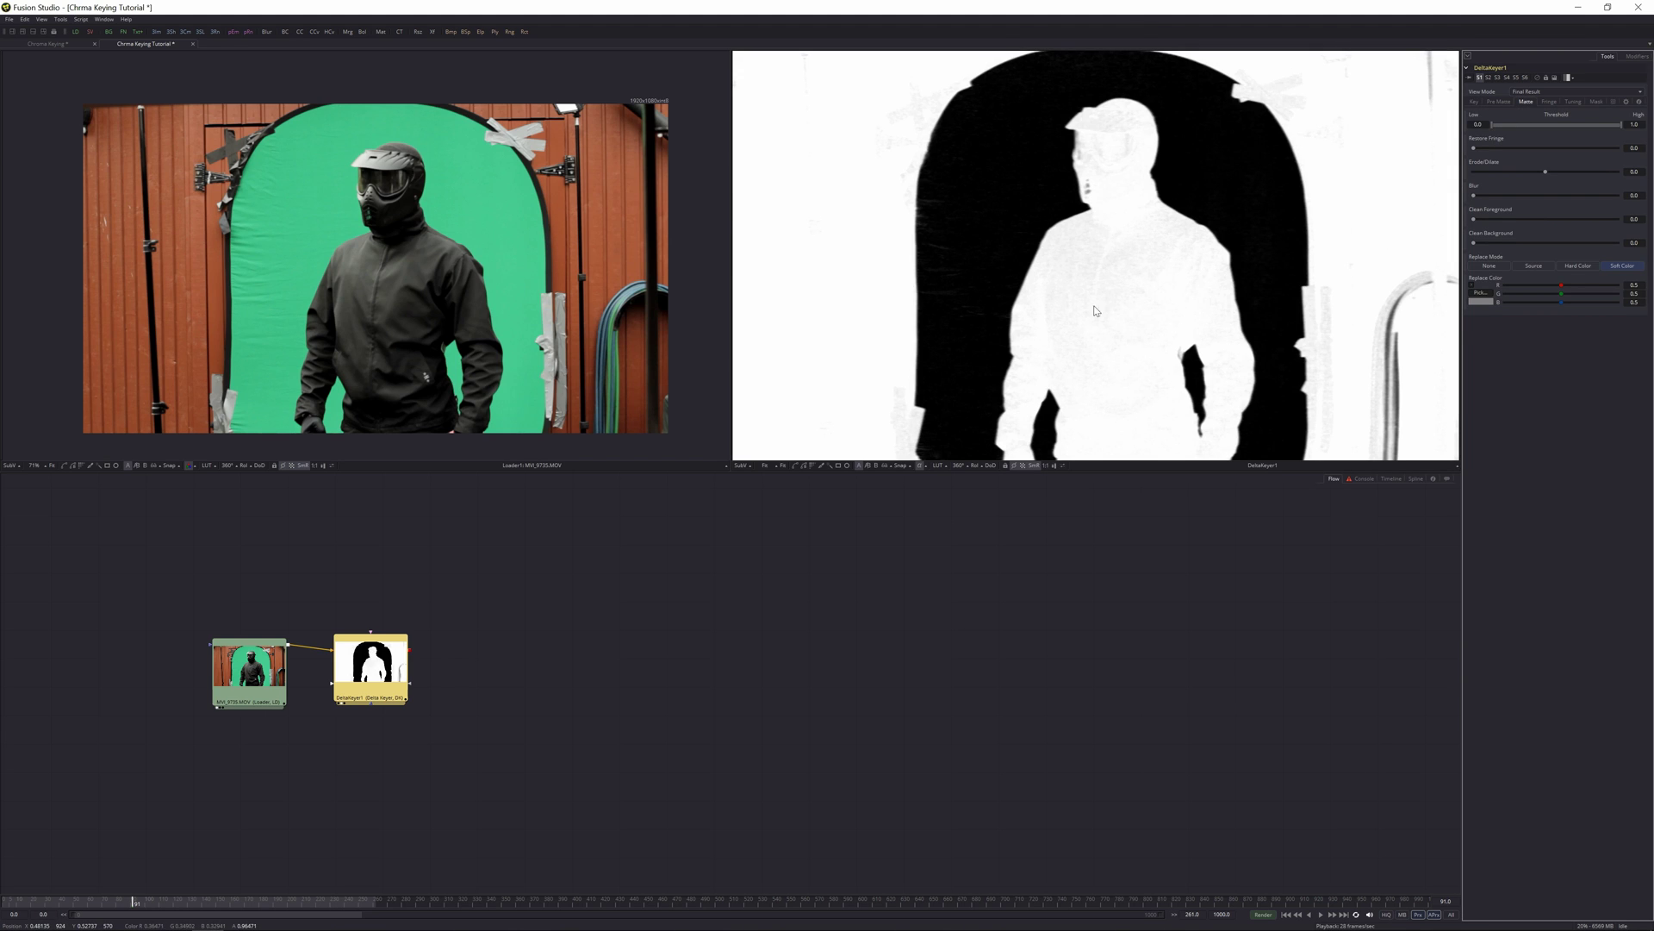
scroll(1110, 296, "up", 5)
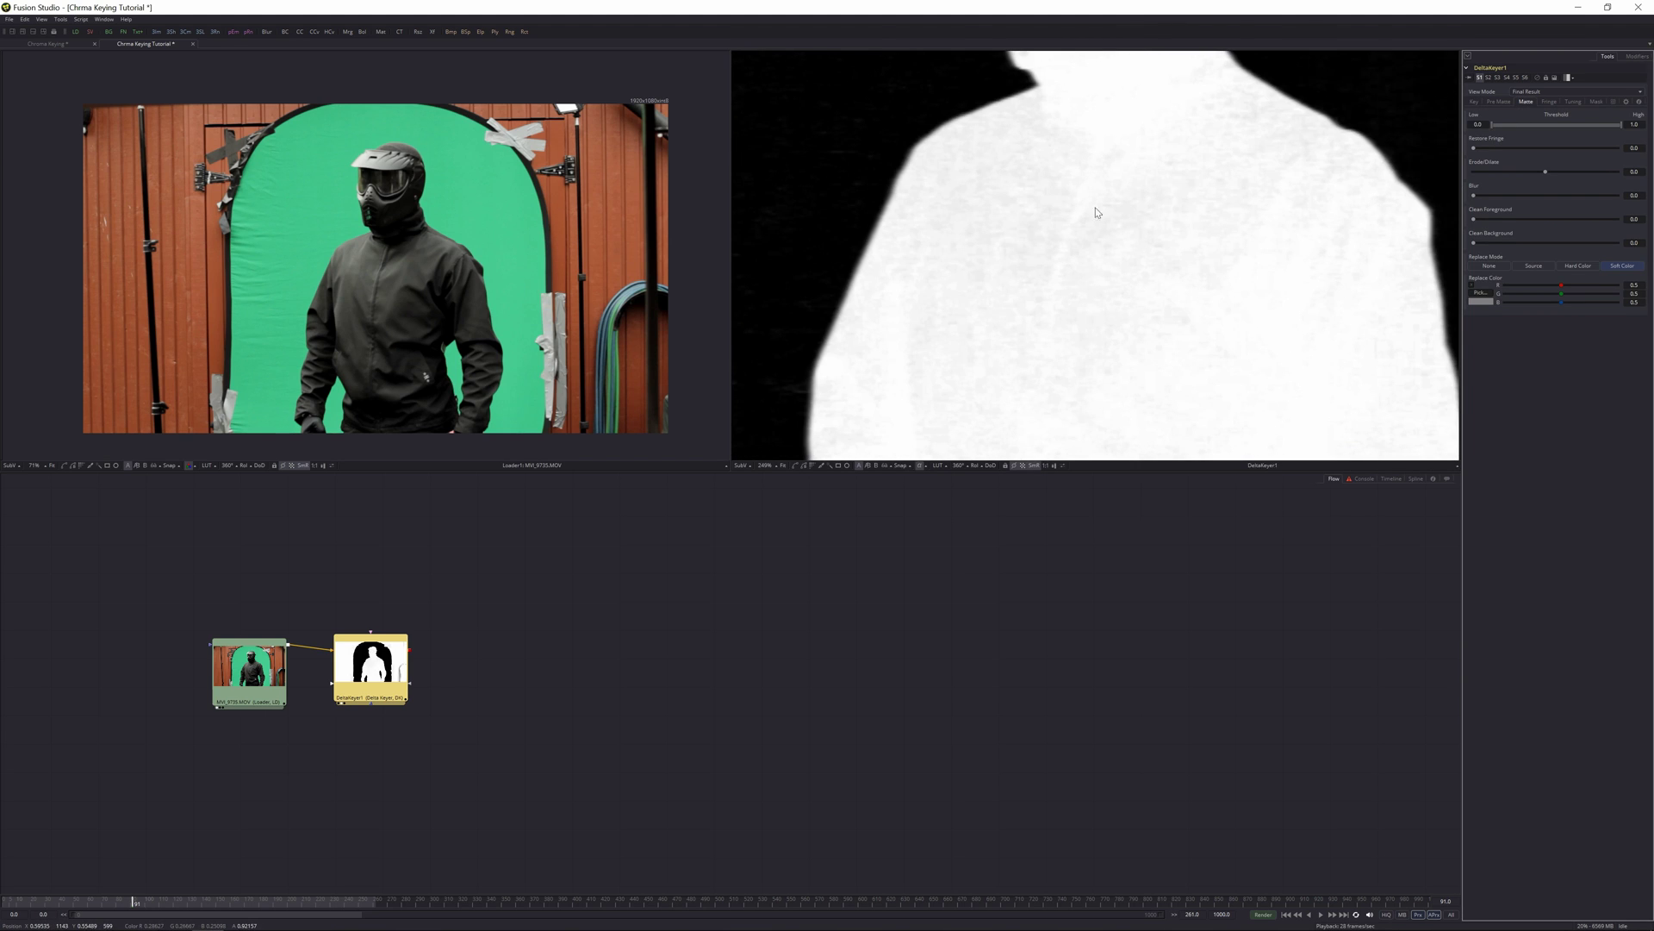
scroll(1113, 226, "down", 5)
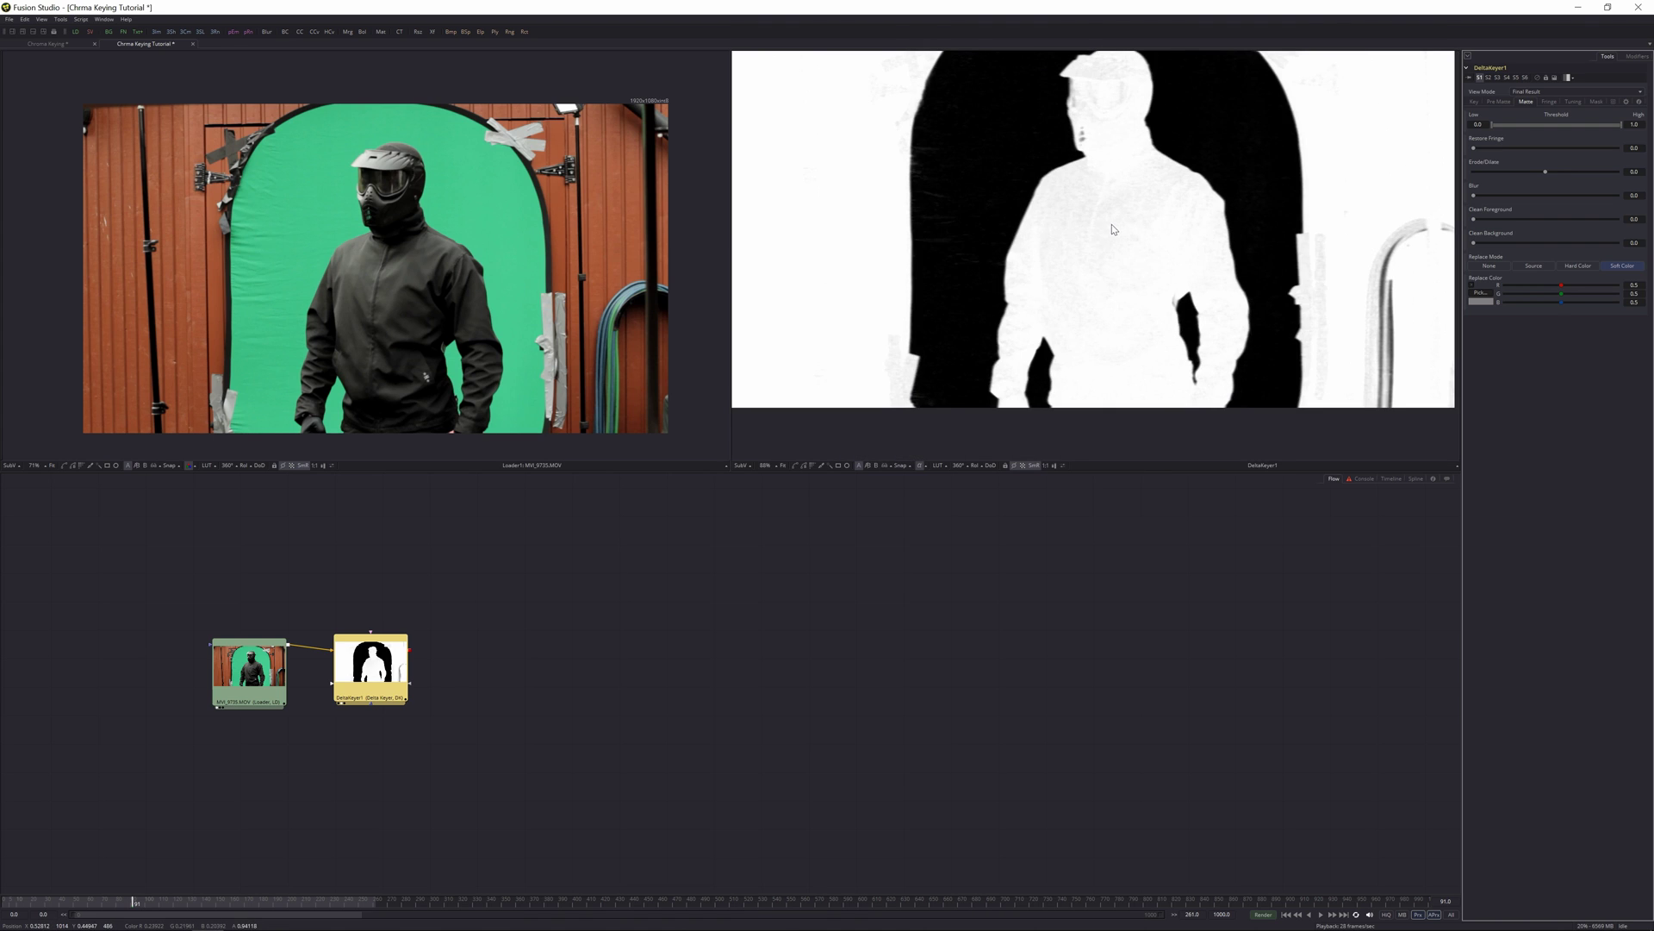
scroll(969, 152, "up", 4)
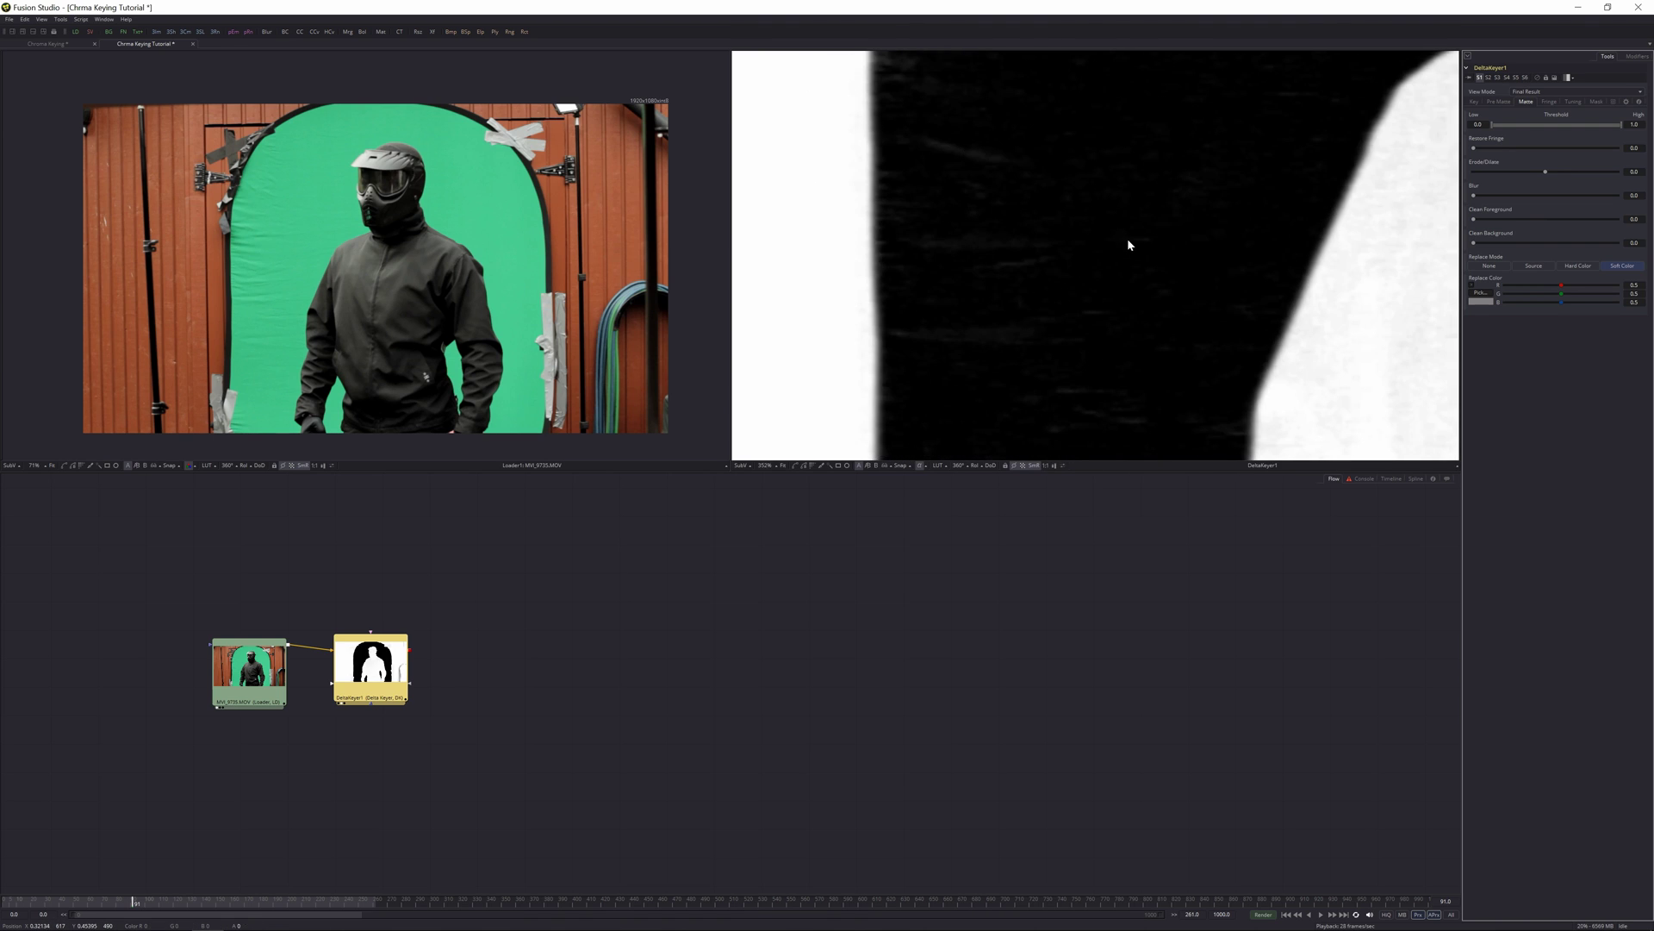
scroll(1128, 245, "down", 4)
scroll(1321, 245, "down", 1)
scroll(1298, 255, "up", 1)
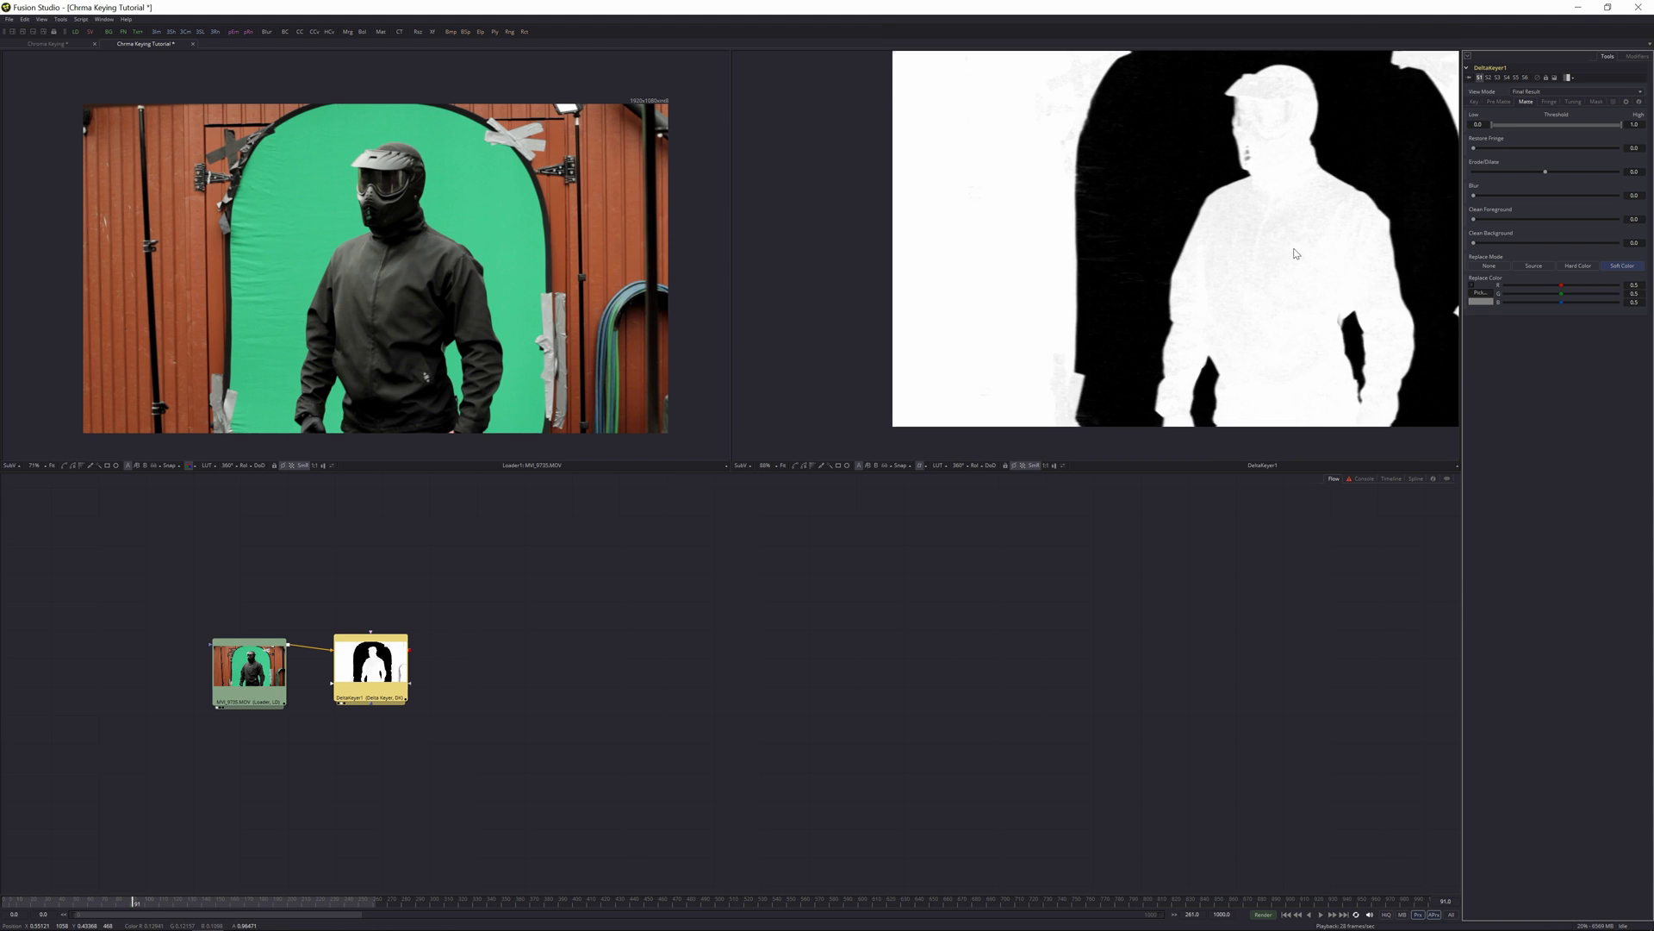
key("ctrl+f")
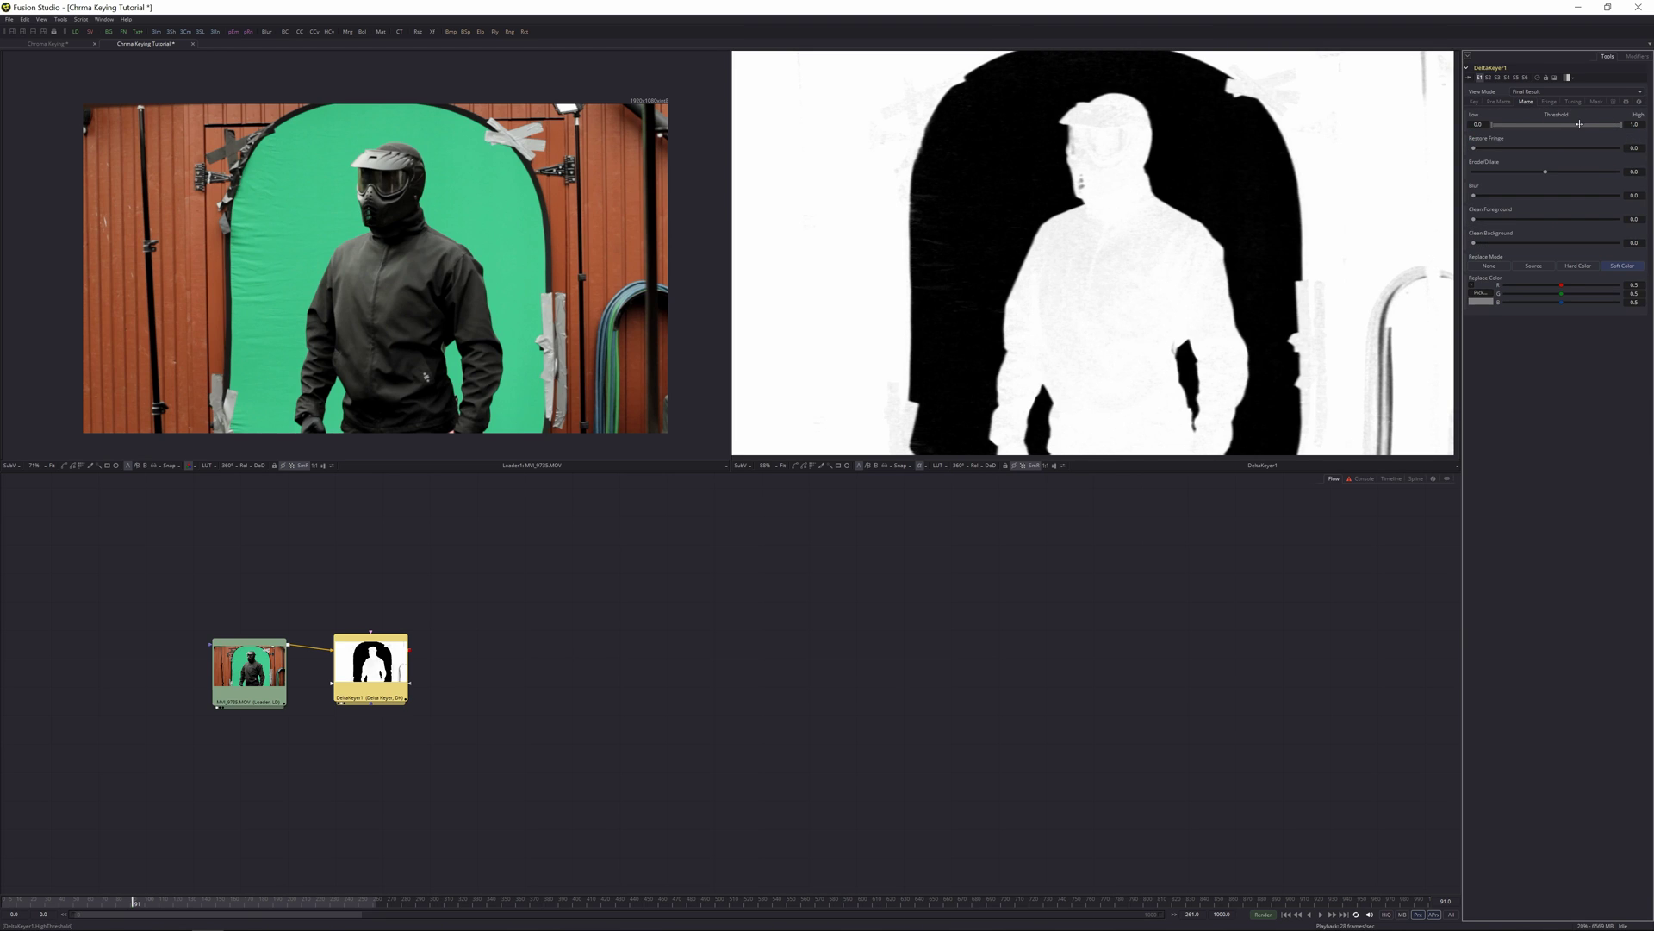
Set the matte threshold to about 0.06 low and 0.93 high, with Clean Foreground about 0.0014 and Clean Background about 0.0005
left_click_drag(1622, 124, 1617, 132)
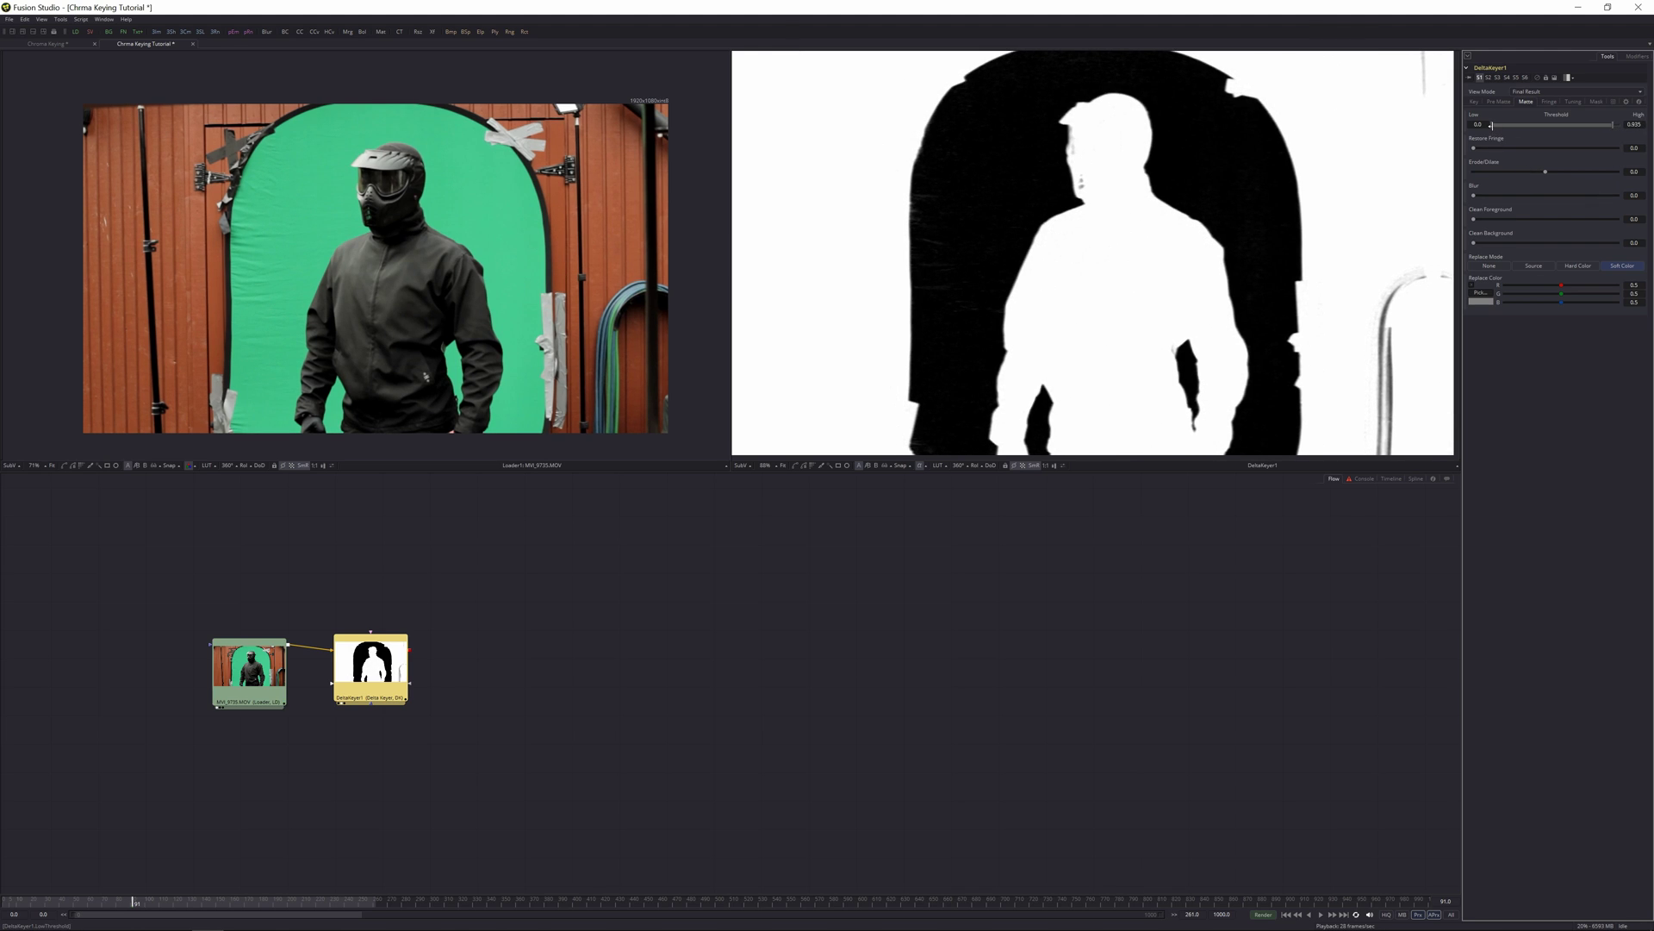
left_click_drag(1491, 130, 1494, 136)
left_click_drag(1614, 125, 1535, 139)
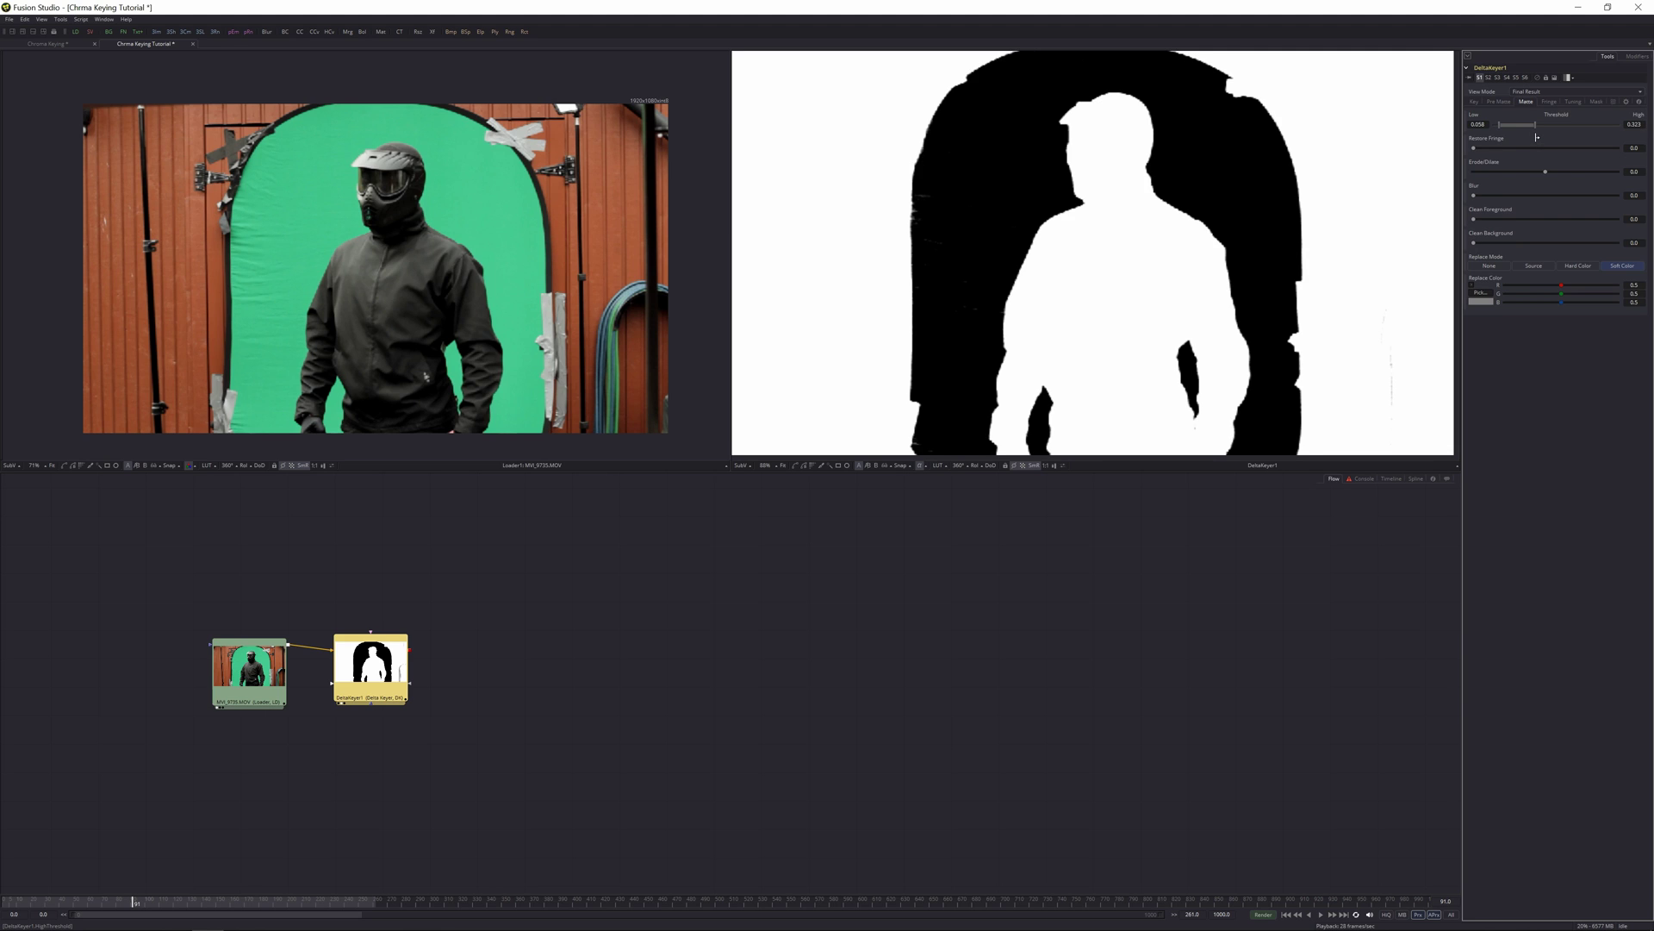
left_click_drag(1537, 137, 1616, 160)
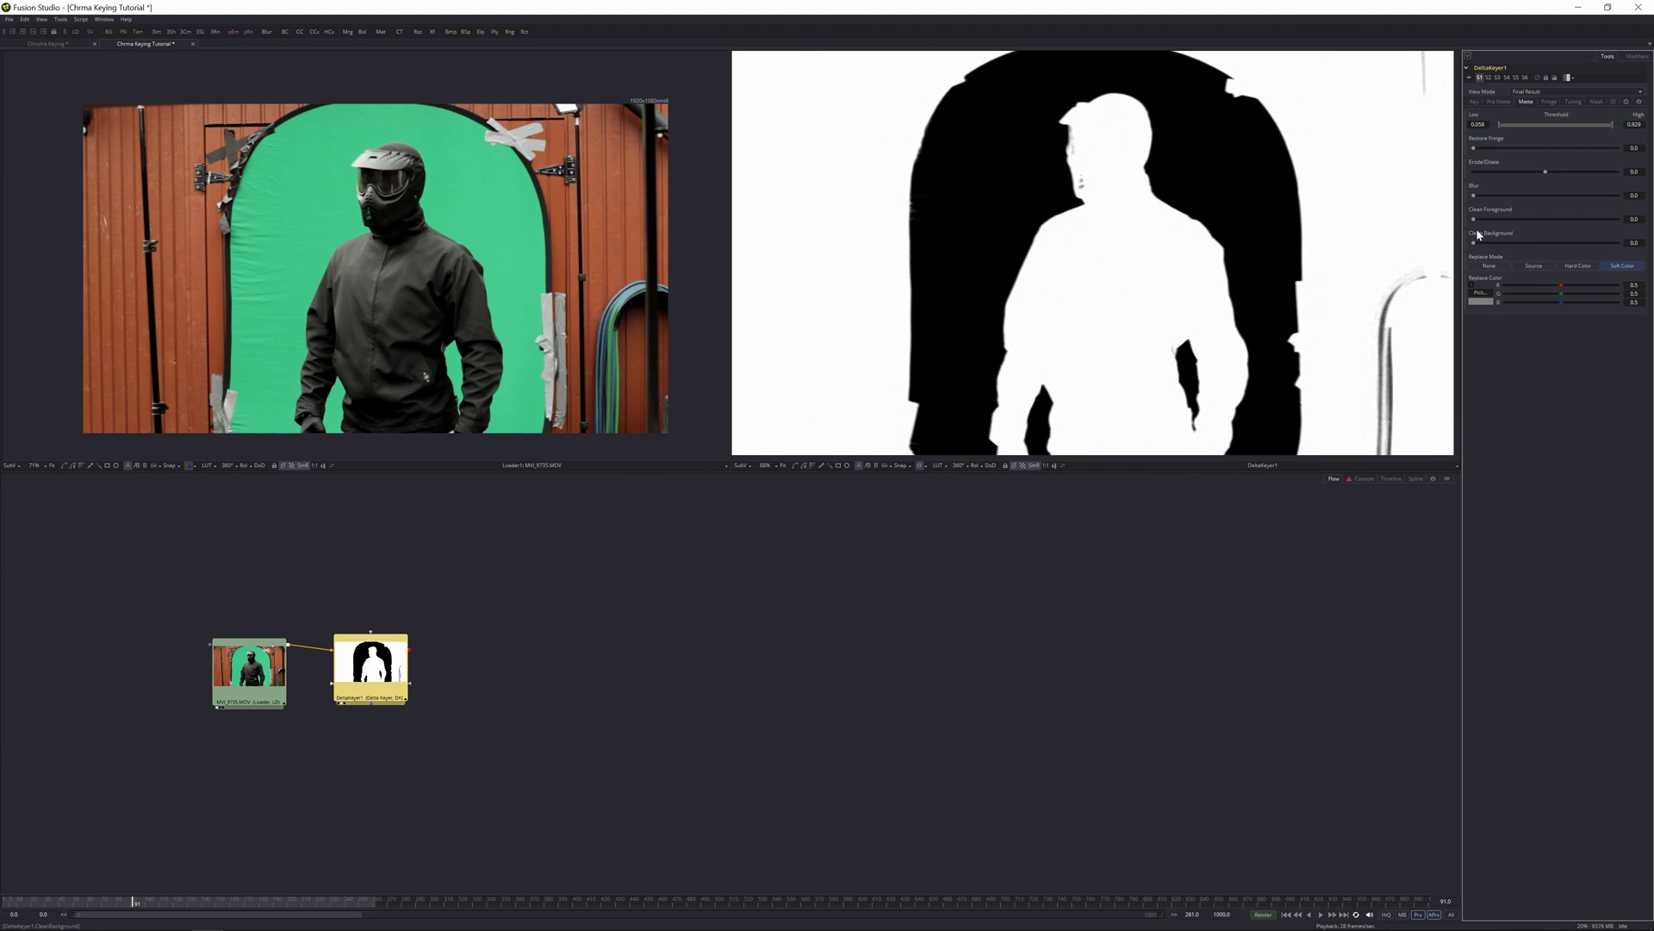
mouse_move(1473, 221)
left_mouse_down()
mouse_move(1495, 223)
mouse_move(1482, 246)
left_mouse_up()
Return the keyed result to colour view and erode the matte edge slightly, with Erode/Dilate at about -0.001
left_click(920, 466)
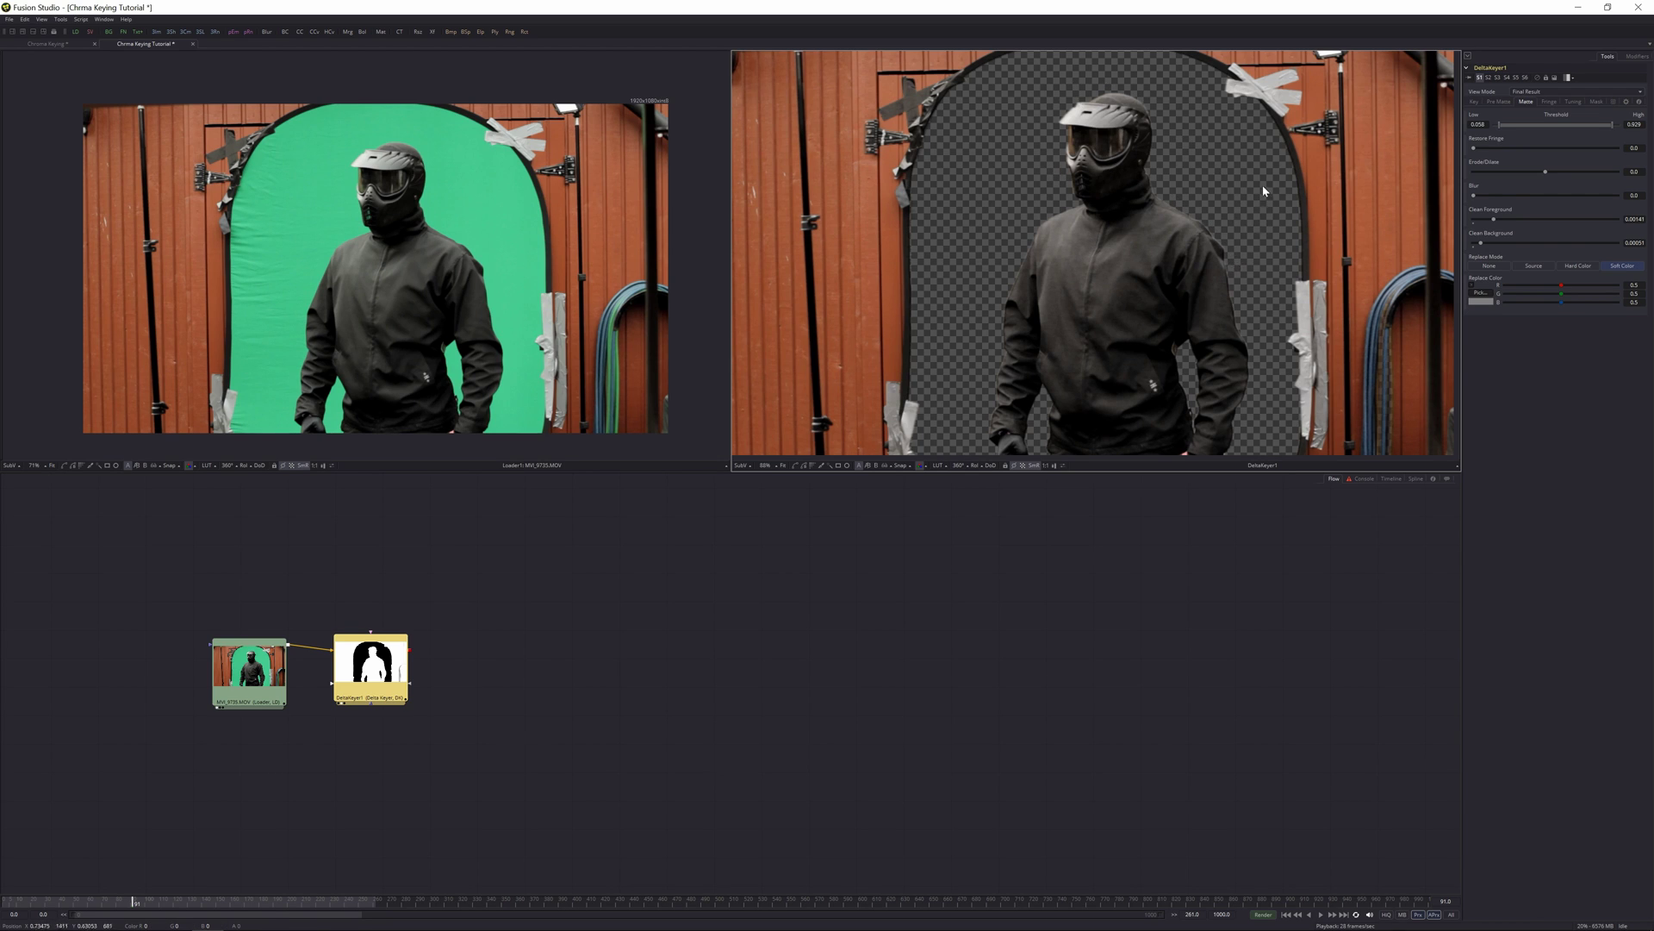
scroll(1201, 233, "up", 4)
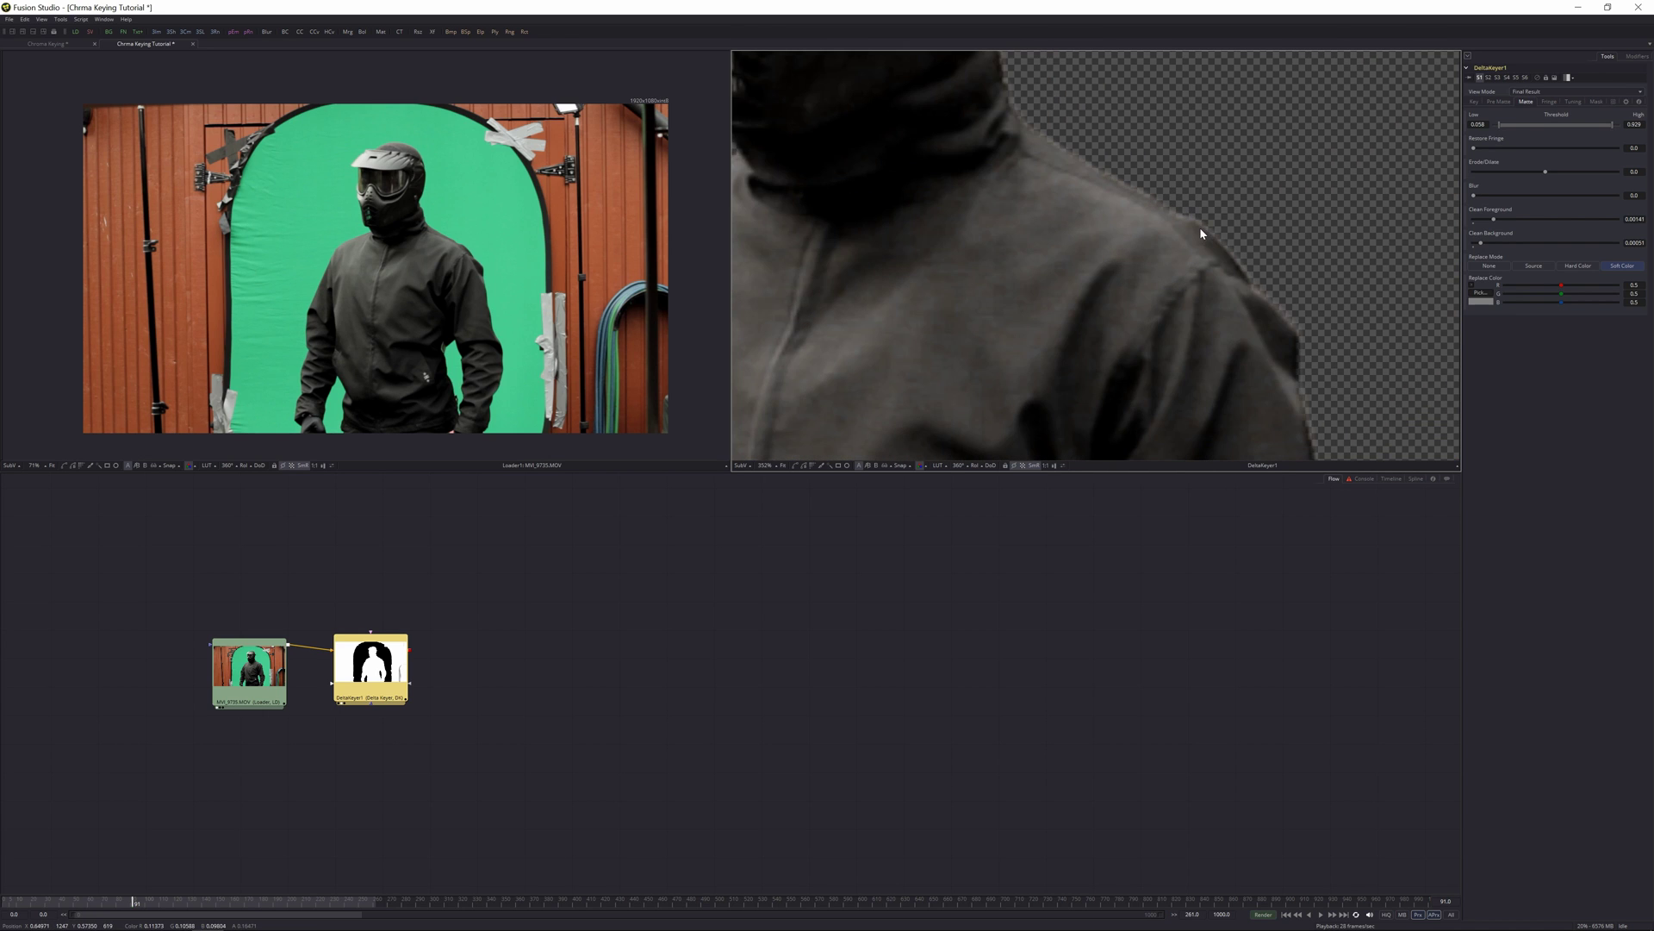
scroll(1202, 235, "up", 2)
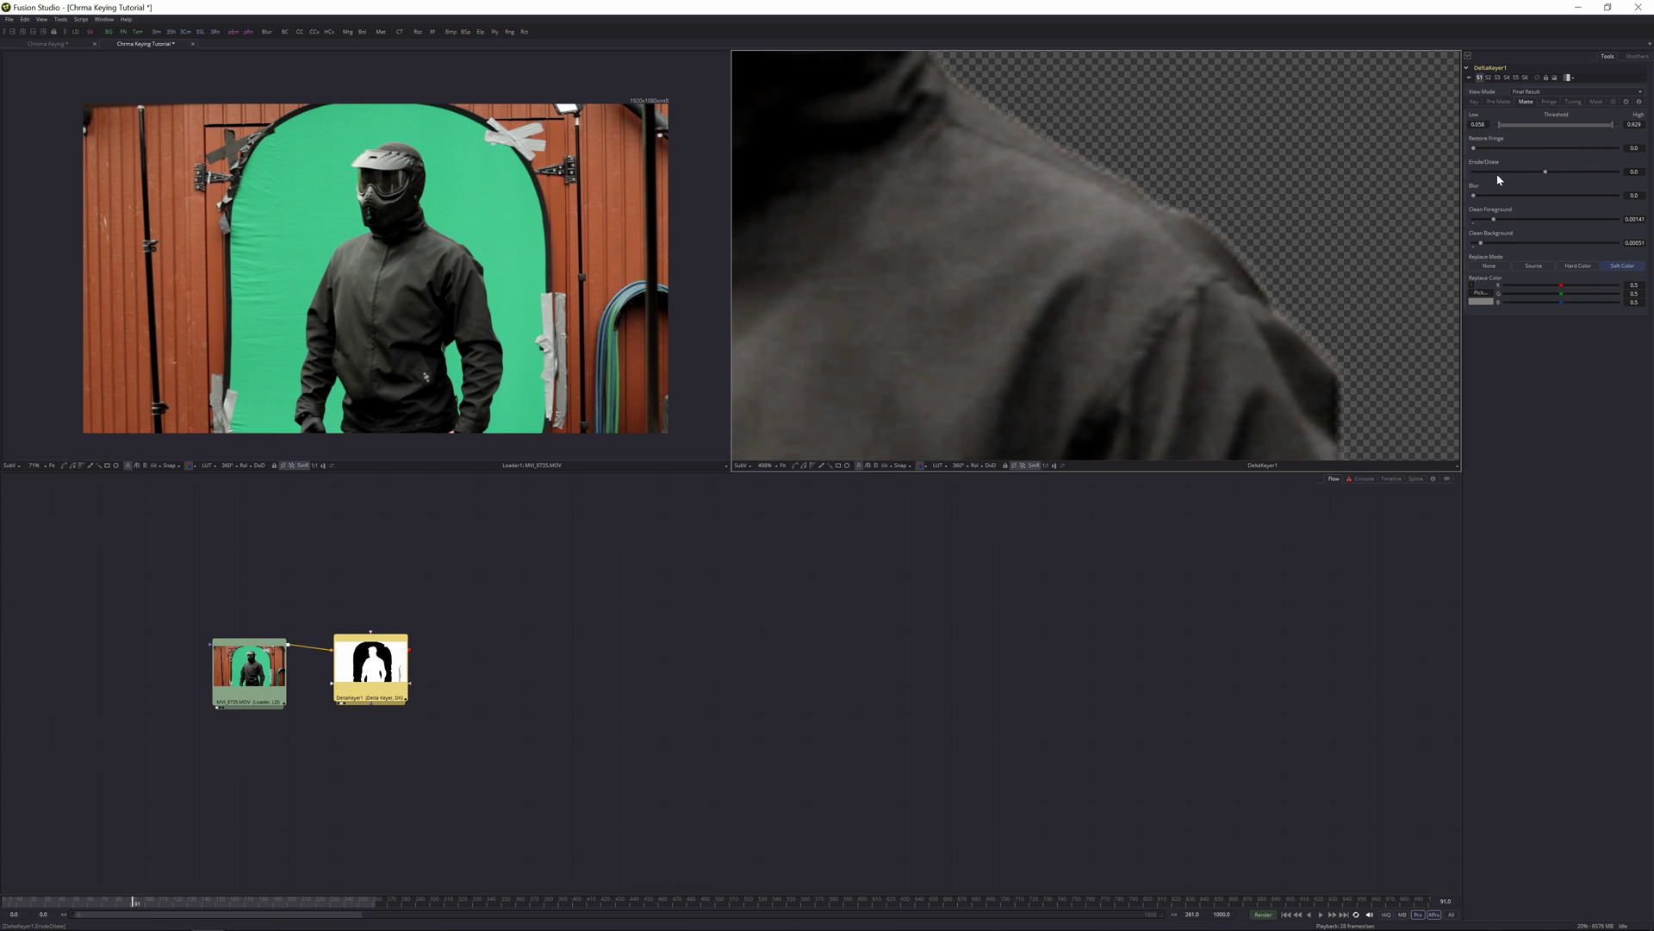
left_click_drag(1546, 175, 1544, 174)
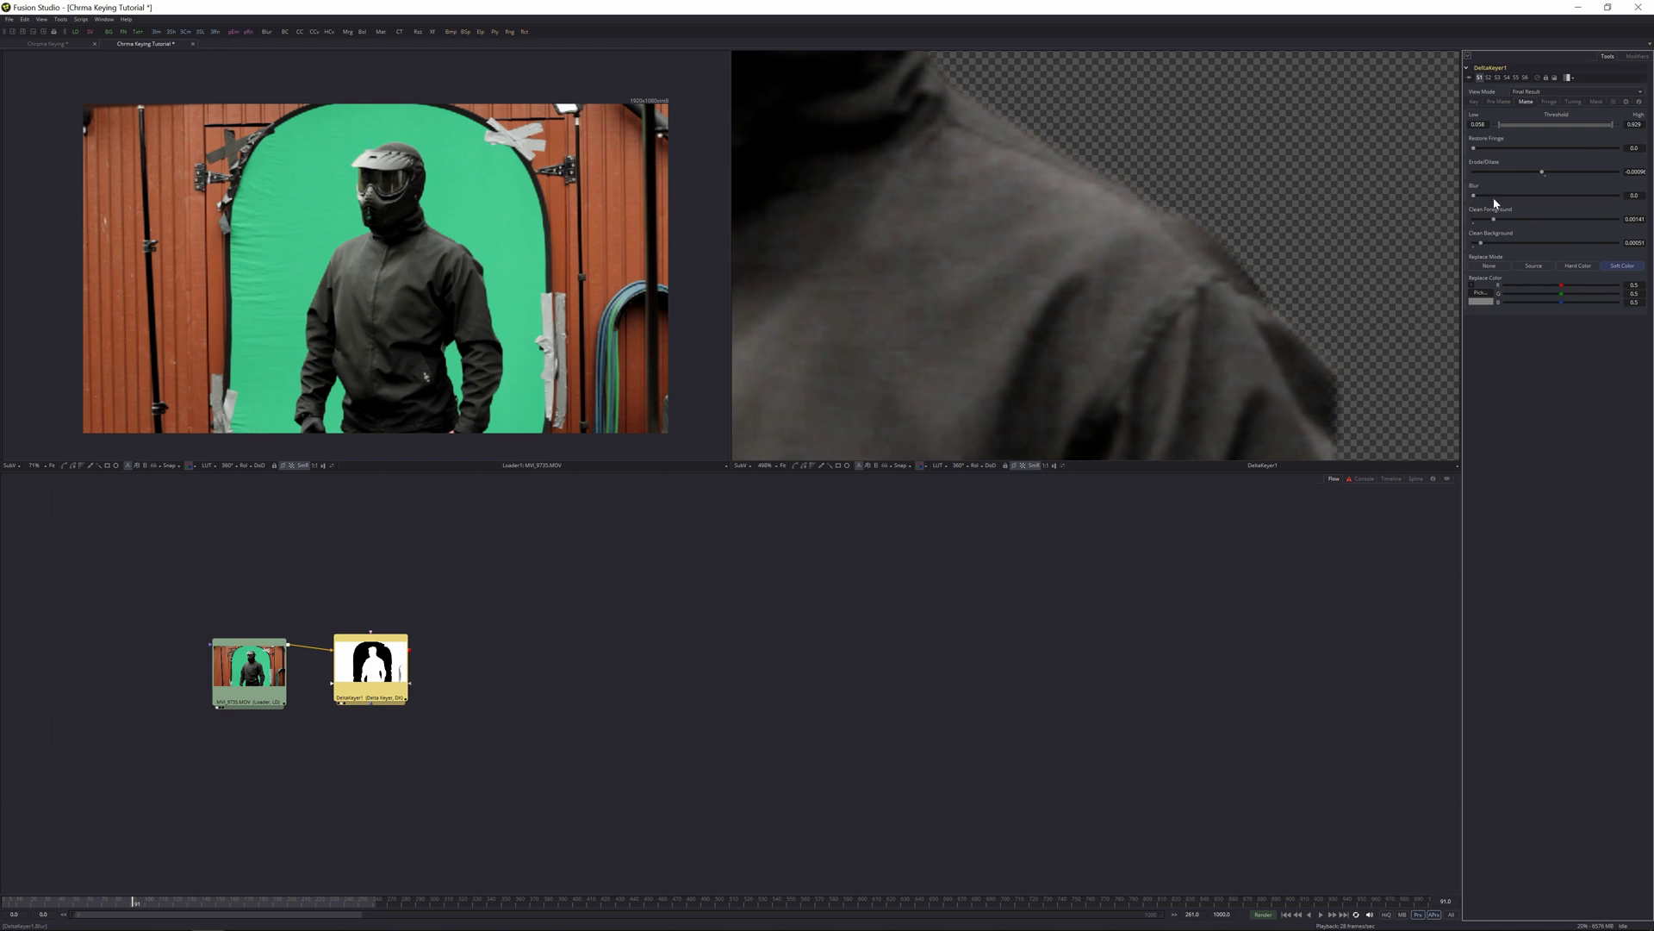
Try shifting the Delta Keyer's fringe colour from cyan towards red, and reset that slider to its default
left_click(1556, 102)
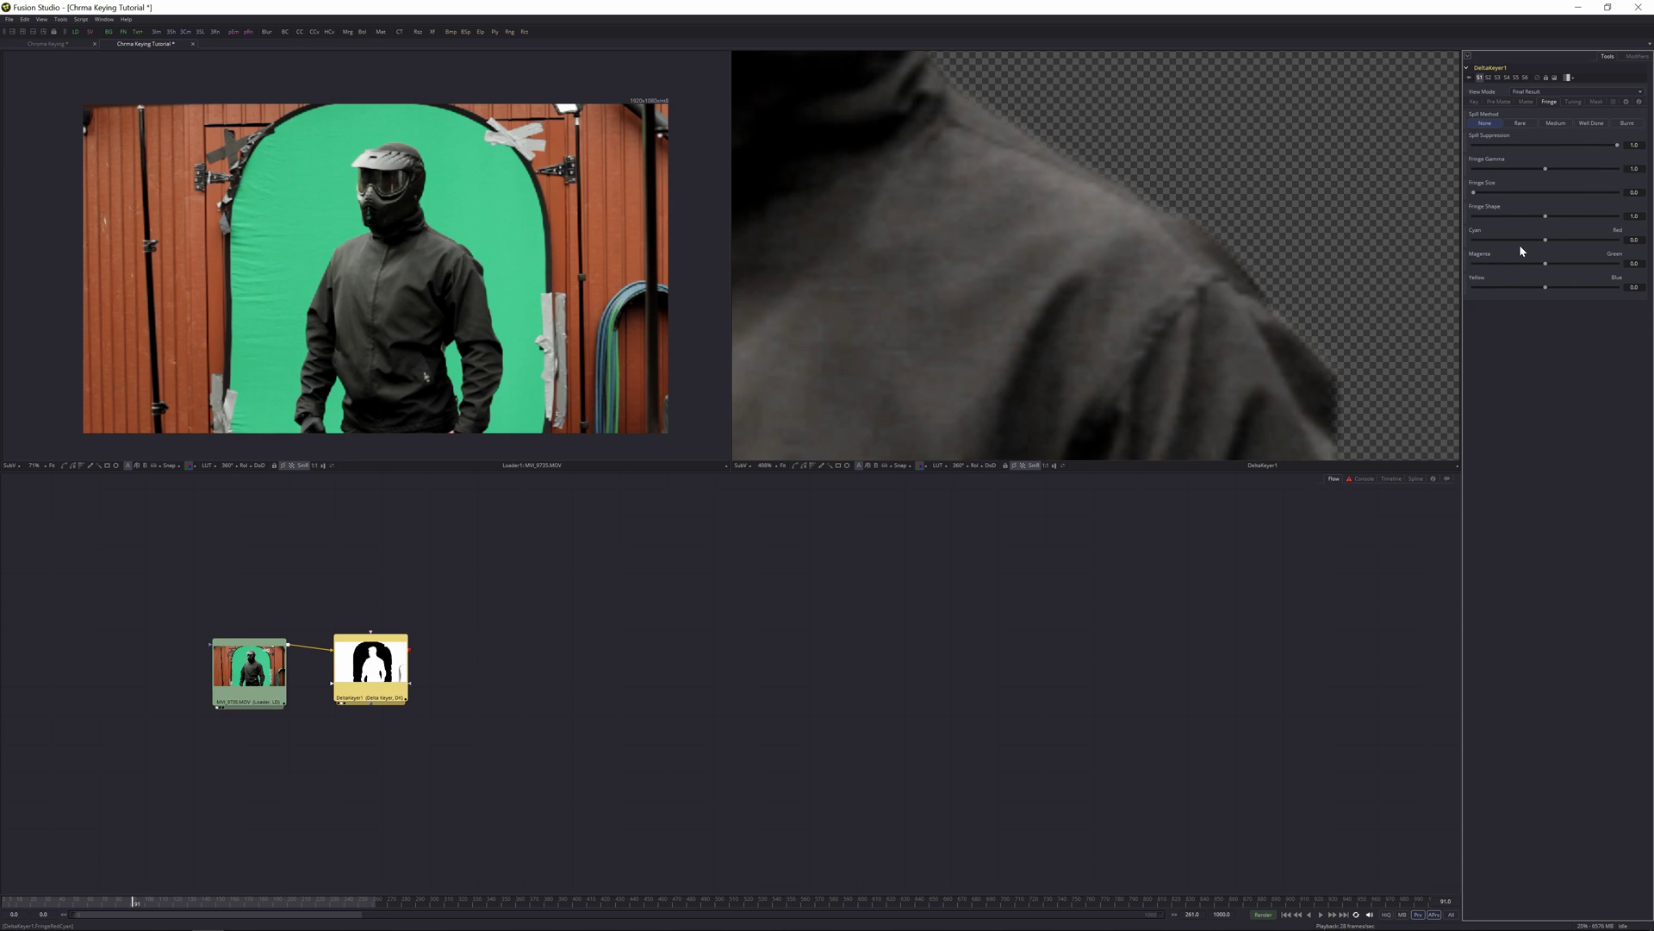
mouse_move(1548, 243)
left_mouse_down()
mouse_move(1527, 251)
mouse_move(1565, 249)
left_mouse_up()
double_click(1545, 245)
scroll(1060, 250, "down", 5)
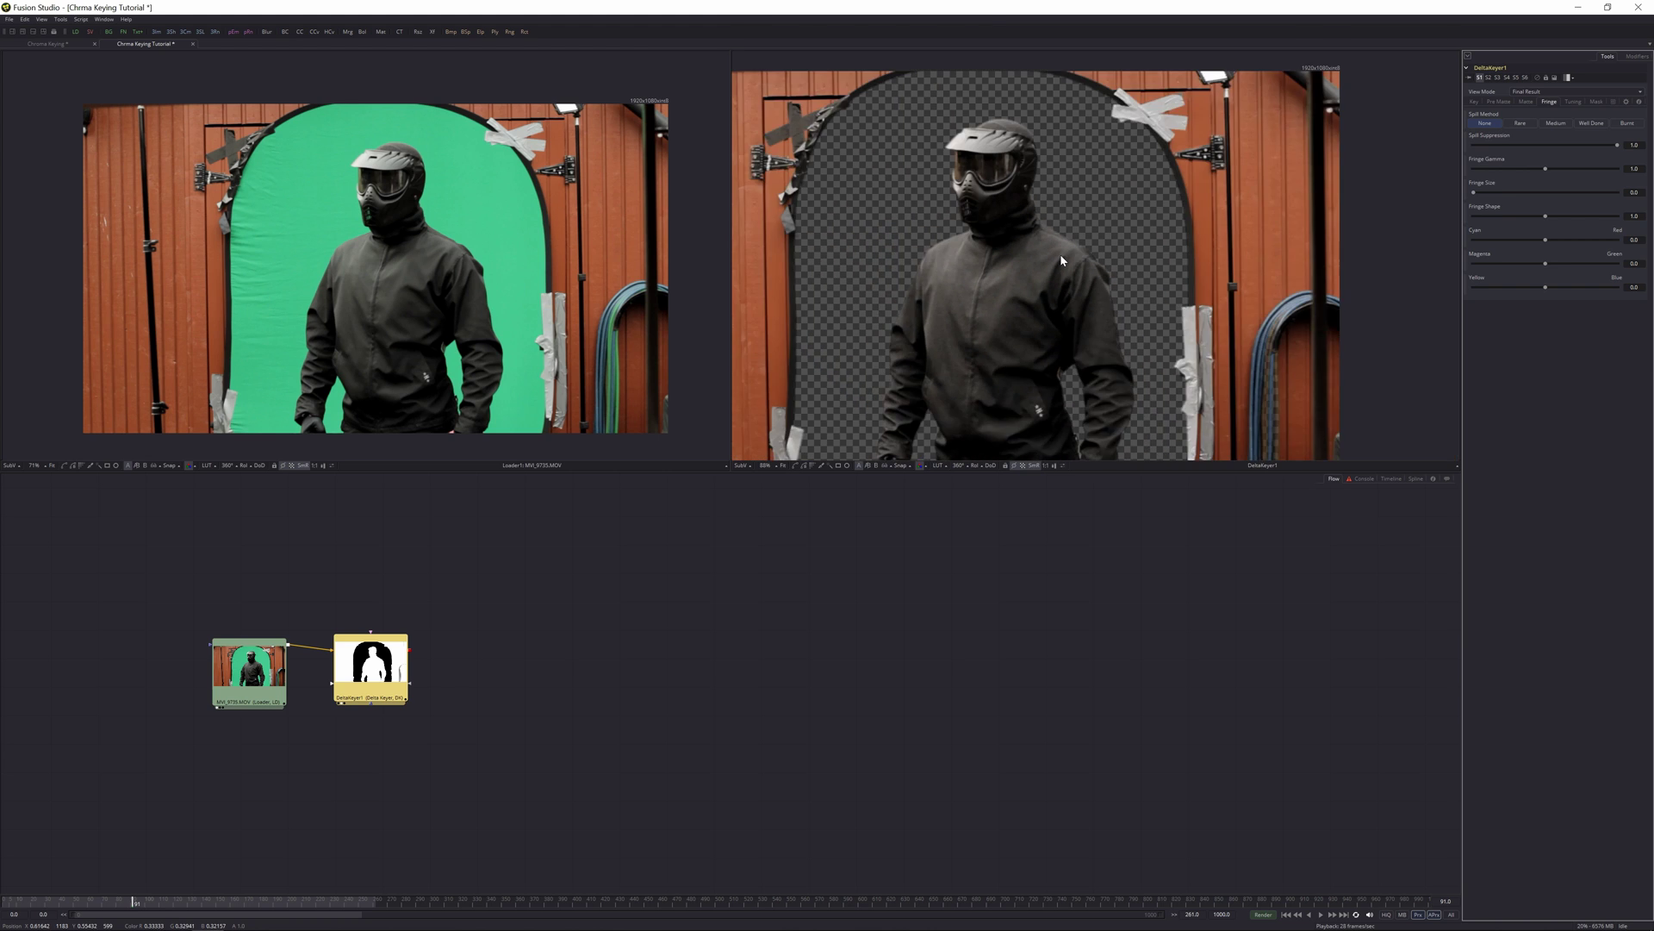
Inspect the keyed man's jacket and edges up close, and the keyed frame as a whole
scroll(796, 303, "up", 2)
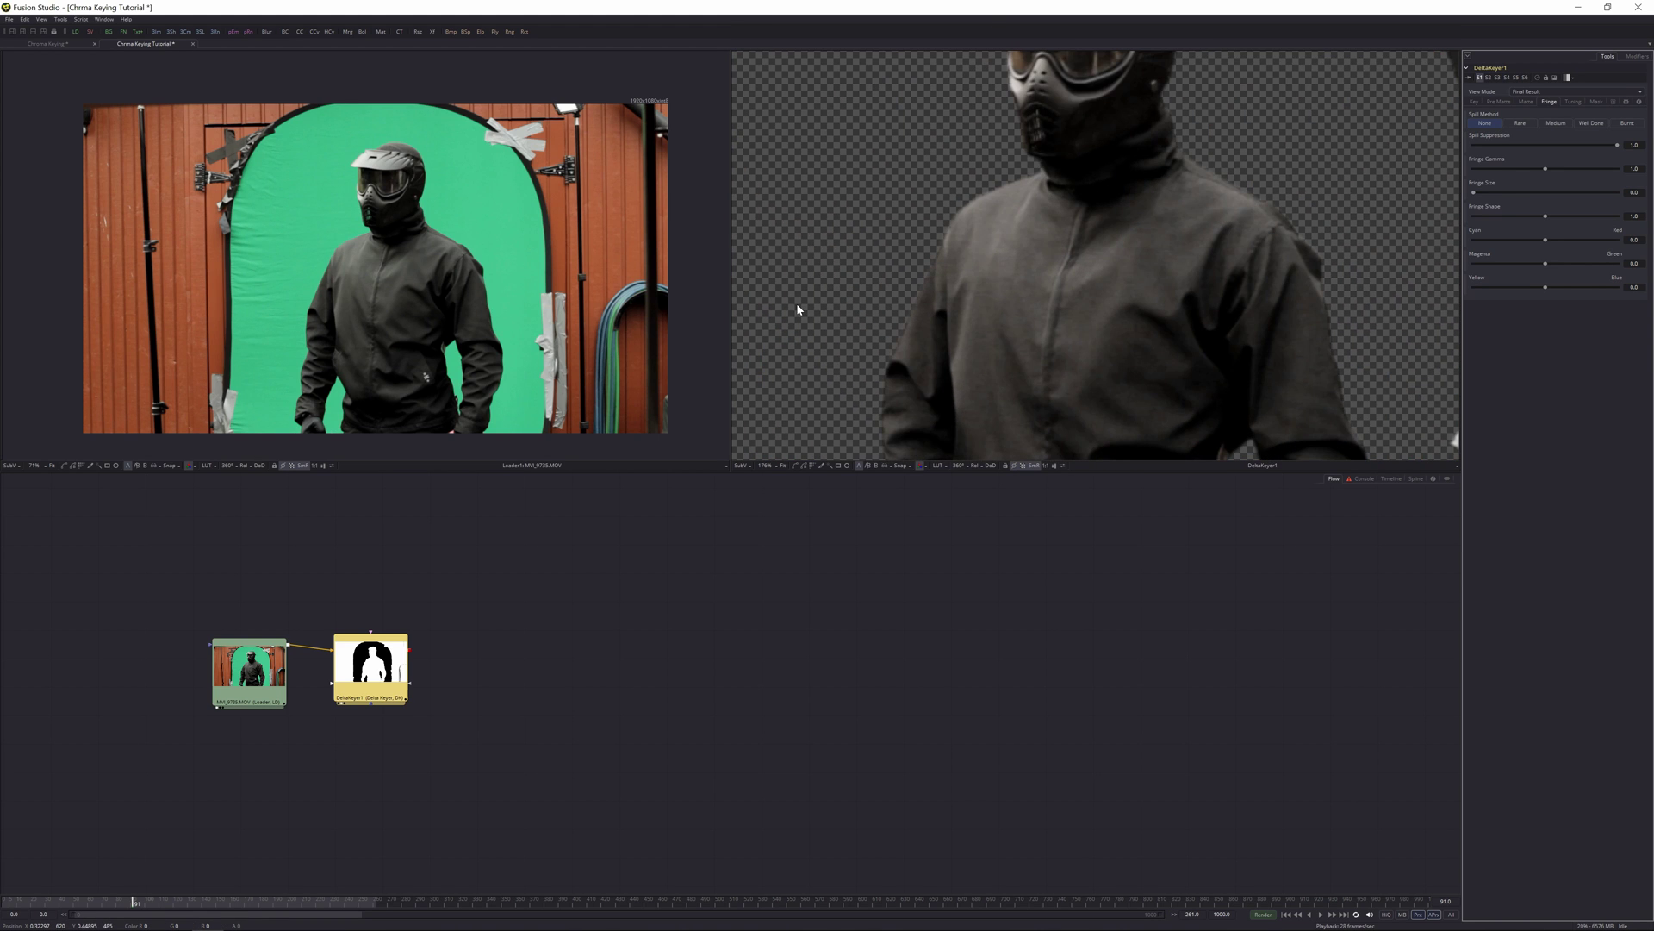
scroll(1013, 117, "up", 2)
scroll(1013, 121, "down", 4)
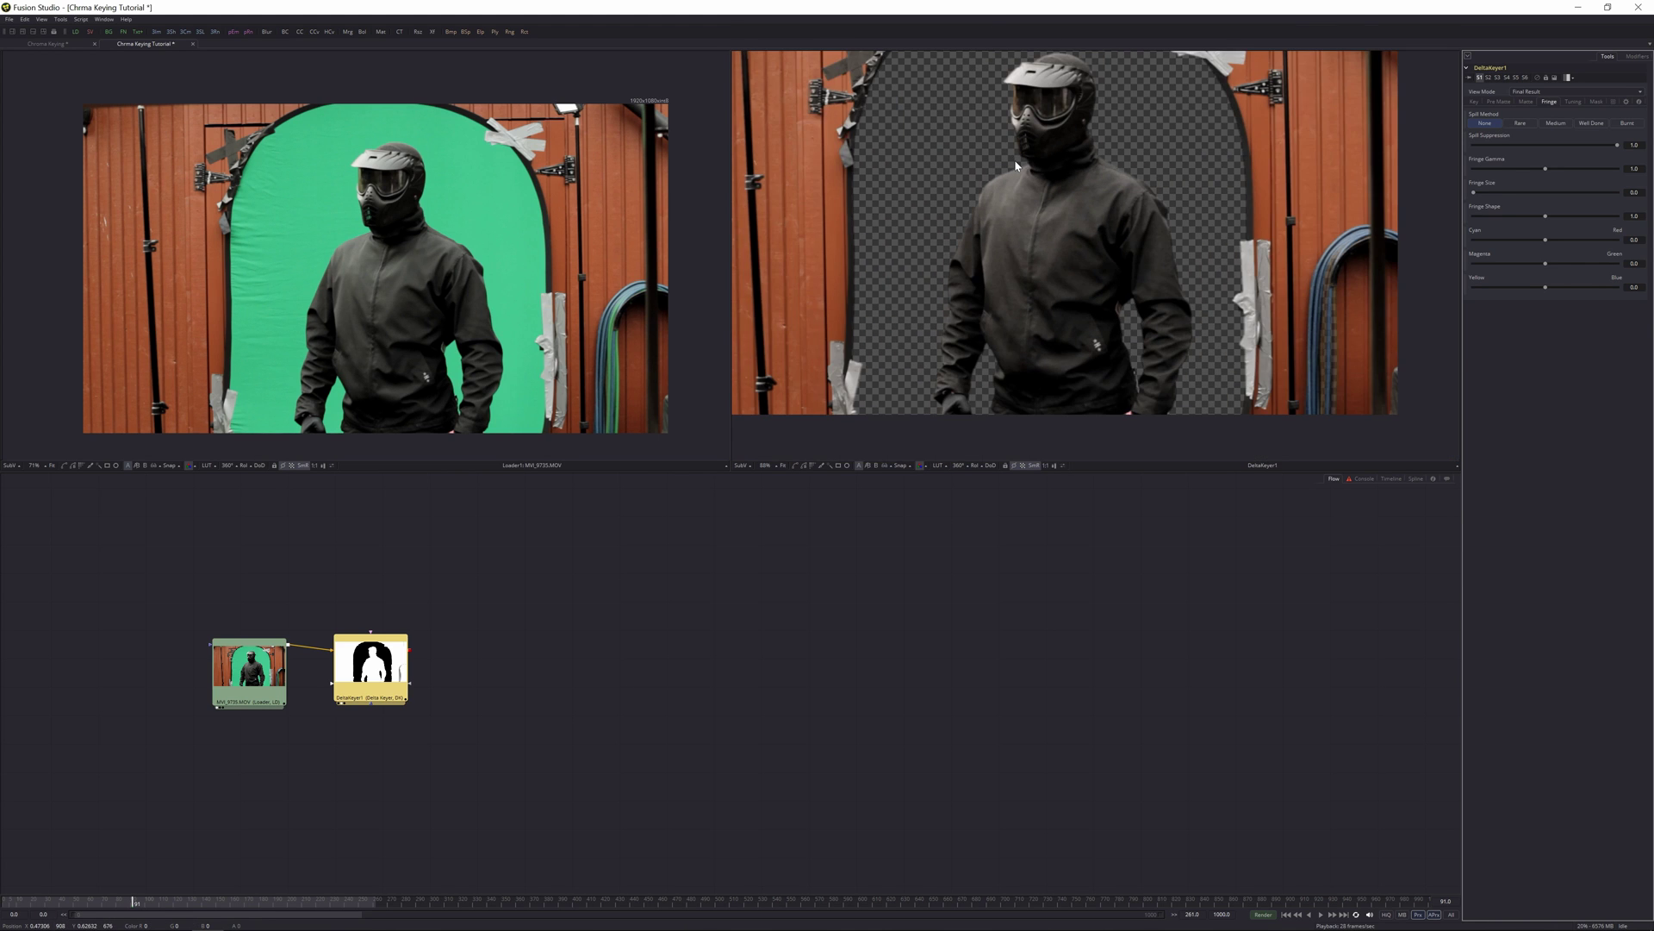
left_click_drag(1042, 153, 1449, 138)
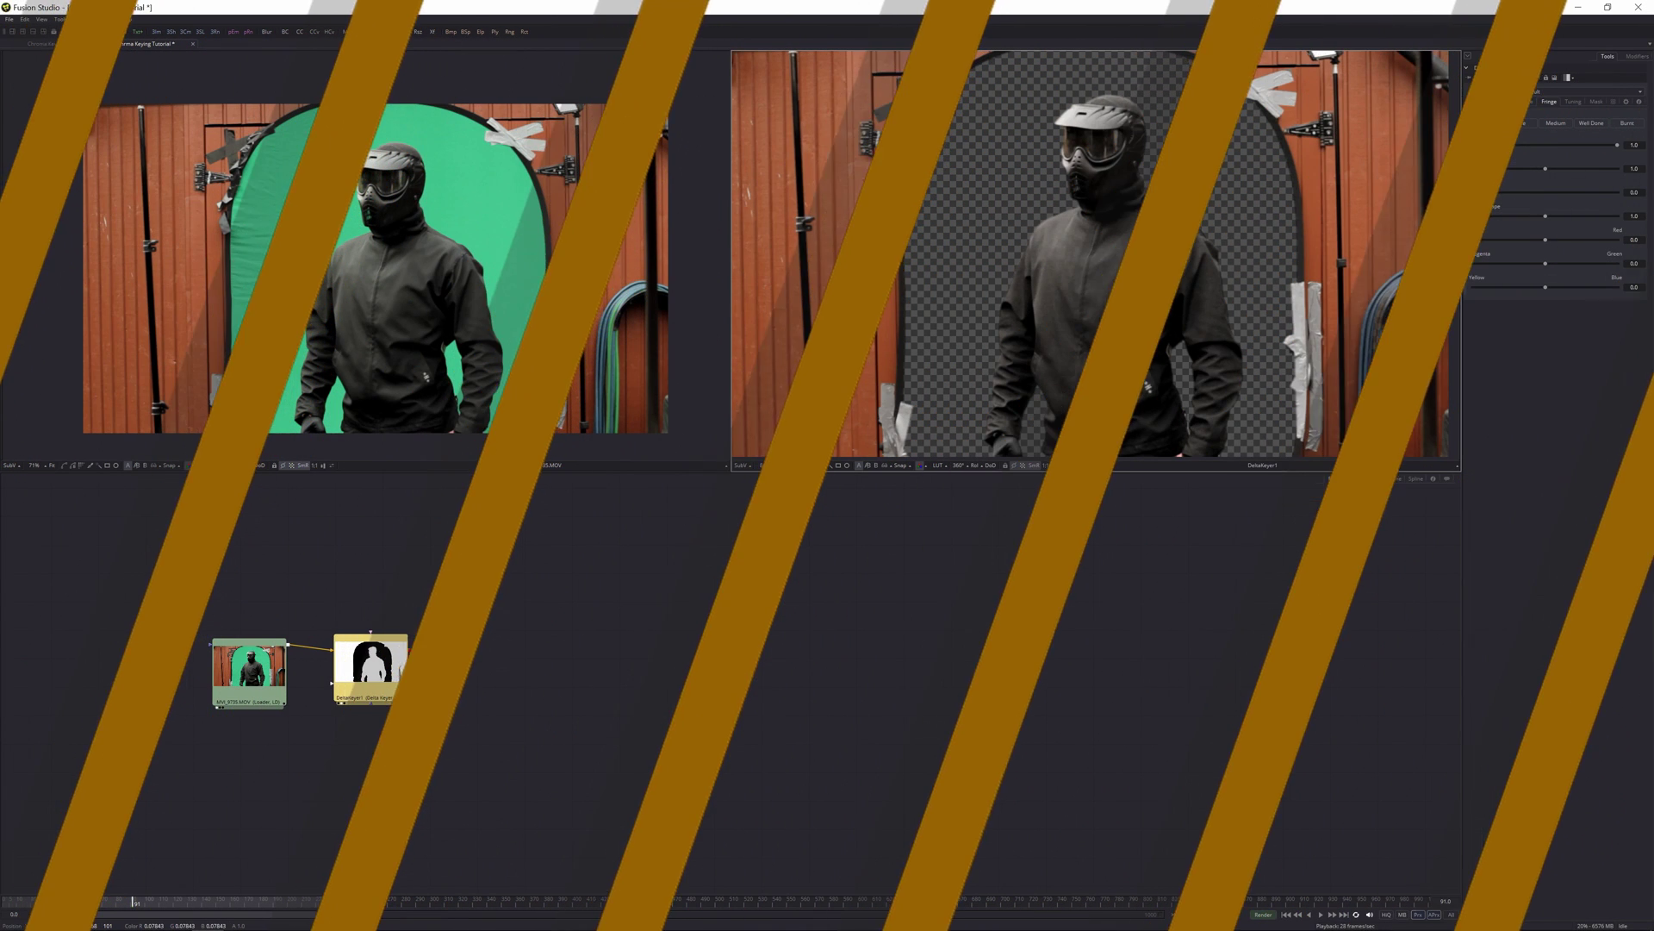
scroll(1134, 286, "down", 3)
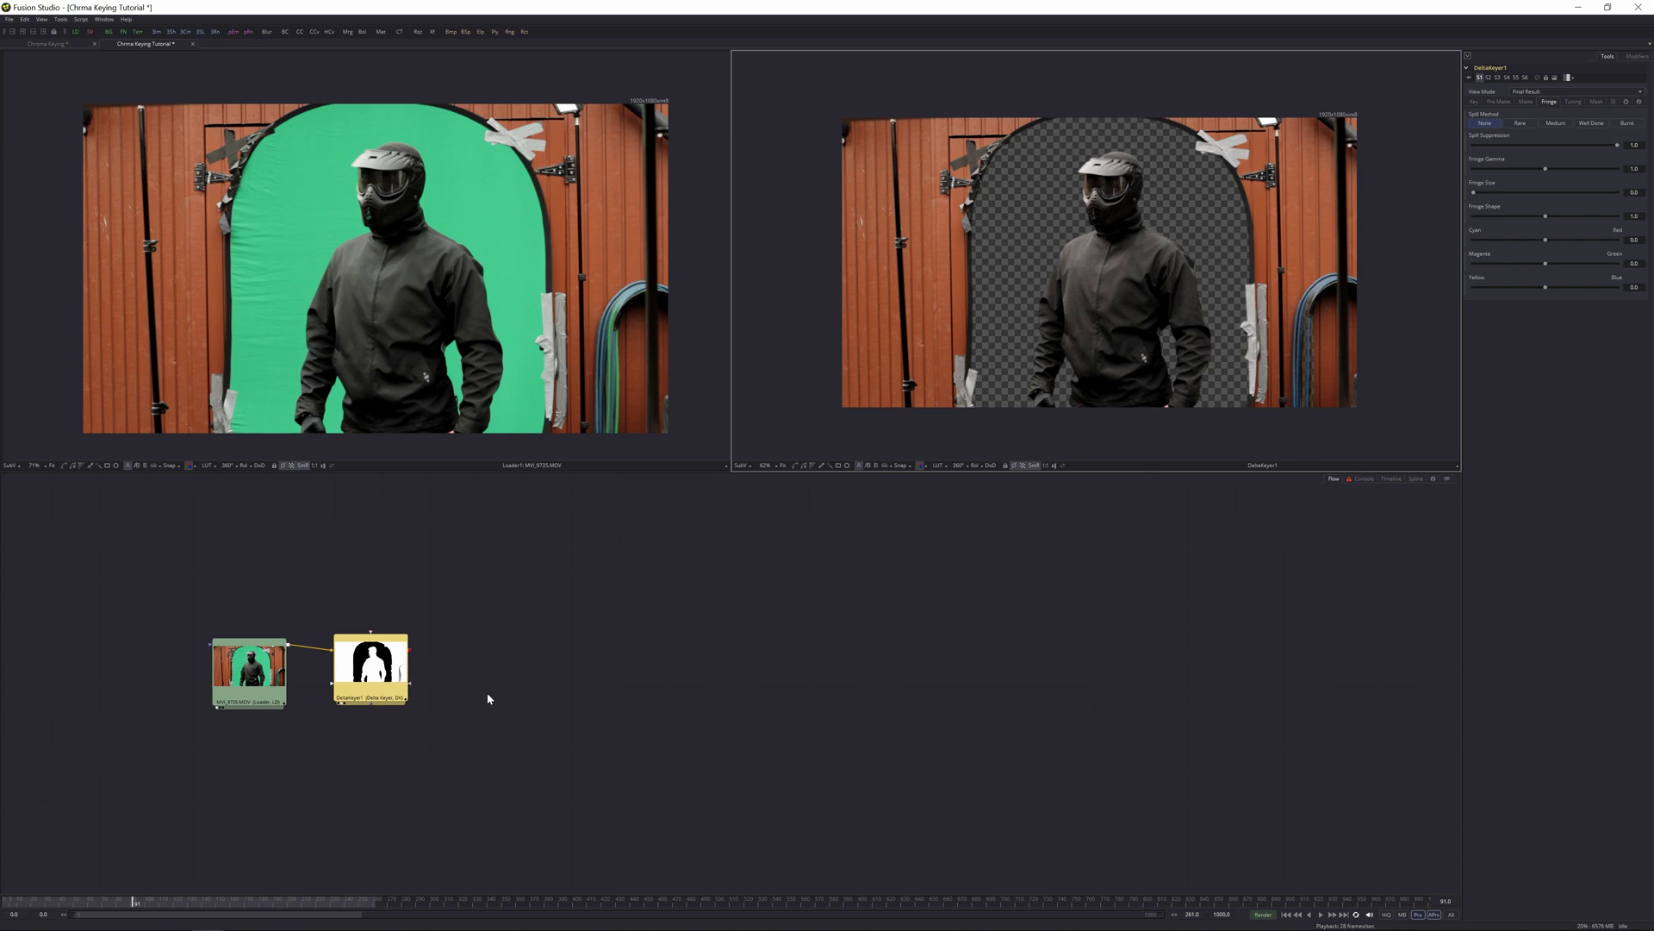
Draw a closed polygon mask over everything outside the green screen, tracing just inside its arch around the man and then around the frame's outside
left_click(482, 653)
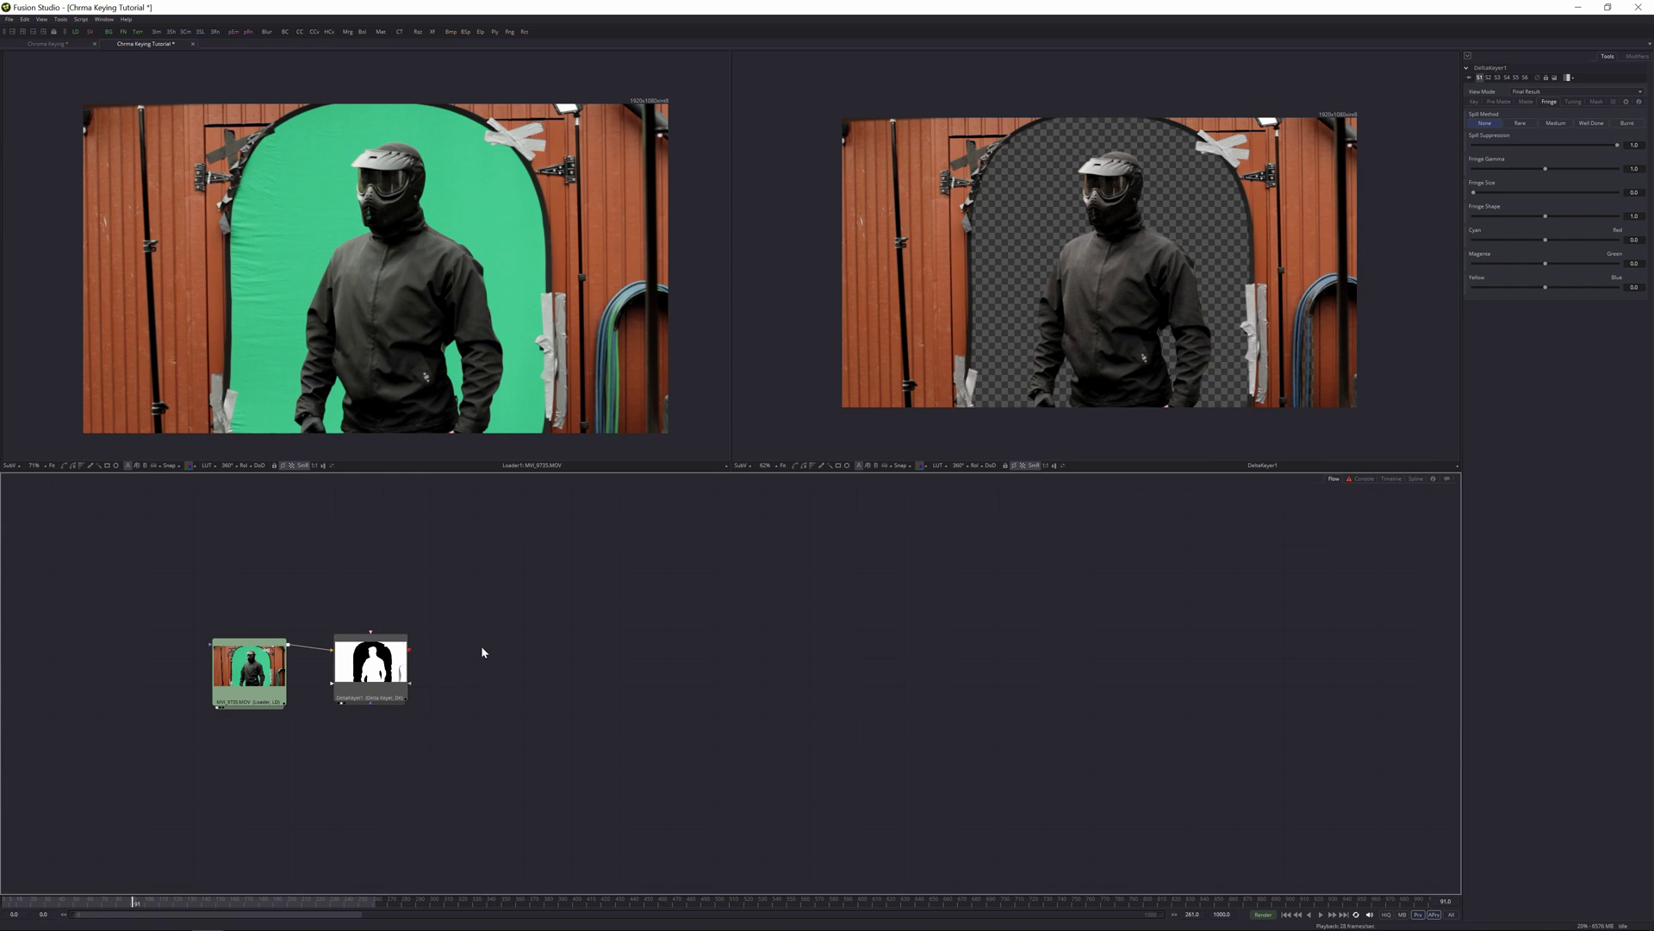
left_click(797, 468)
left_click(1006, 429)
left_click(991, 253)
left_click(1002, 185)
left_click(1030, 143)
left_click(1088, 127)
left_click(1141, 138)
left_click(1179, 156)
left_click(1209, 180)
left_click(1232, 321)
left_click(1231, 422)
left_click(1322, 431)
left_click(1379, 421)
left_click(1414, 201)
left_click(1380, 78)
left_click(1021, 97)
left_click(837, 101)
left_click(800, 149)
left_click(773, 227)
left_click(768, 321)
left_click(779, 369)
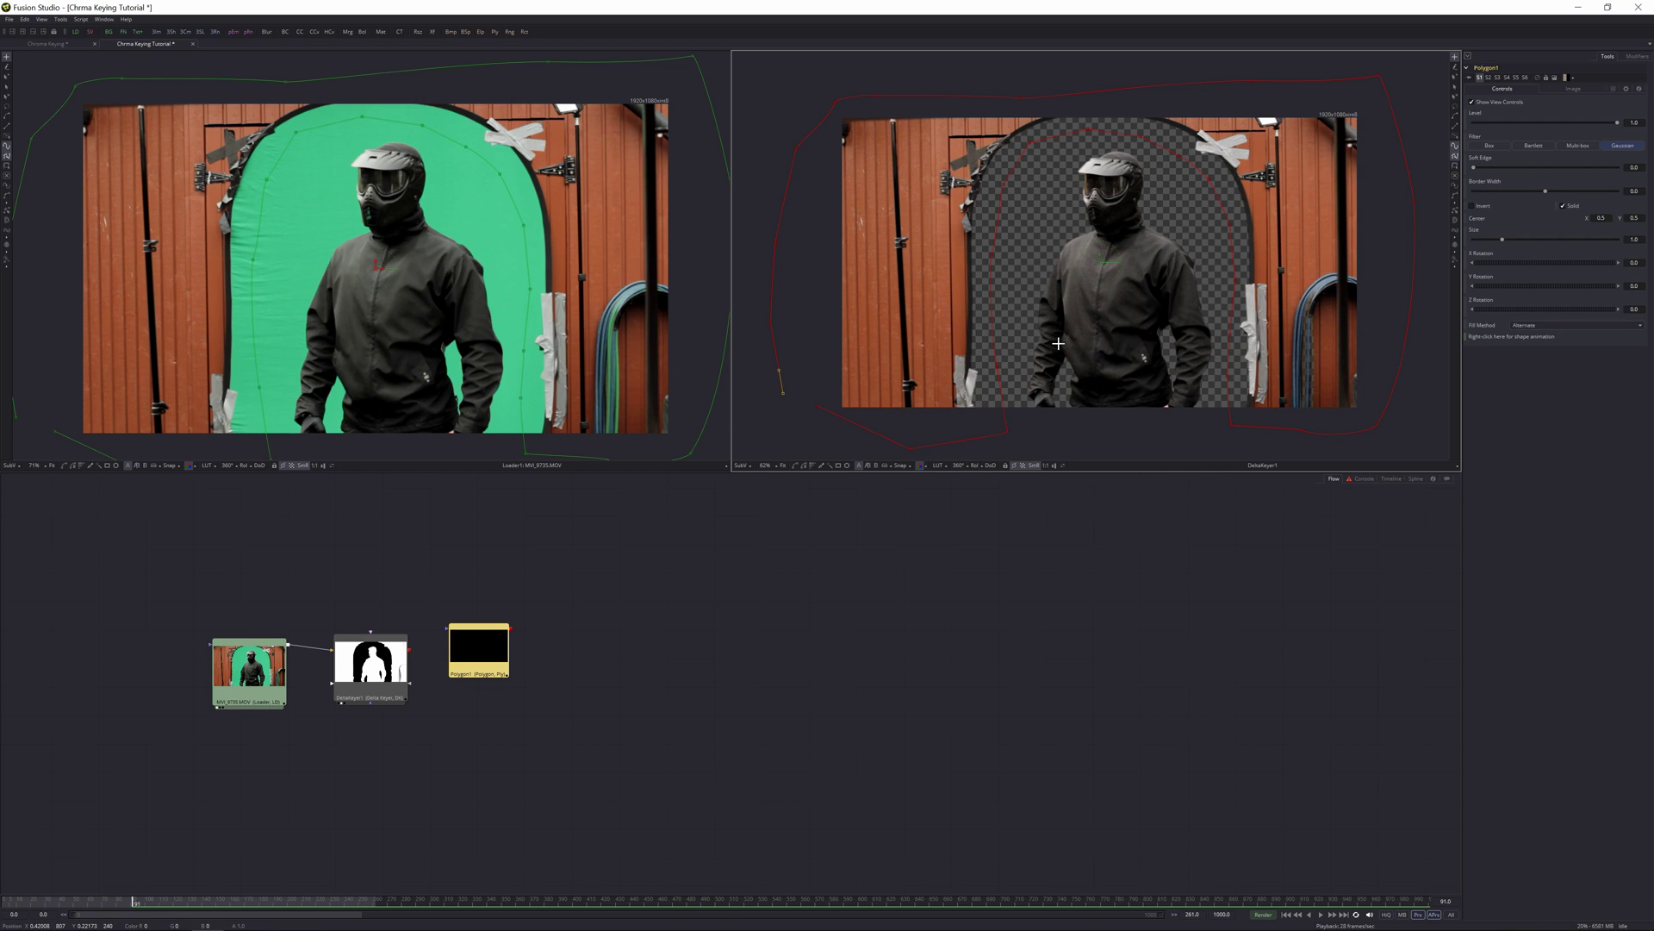
left_click(818, 407)
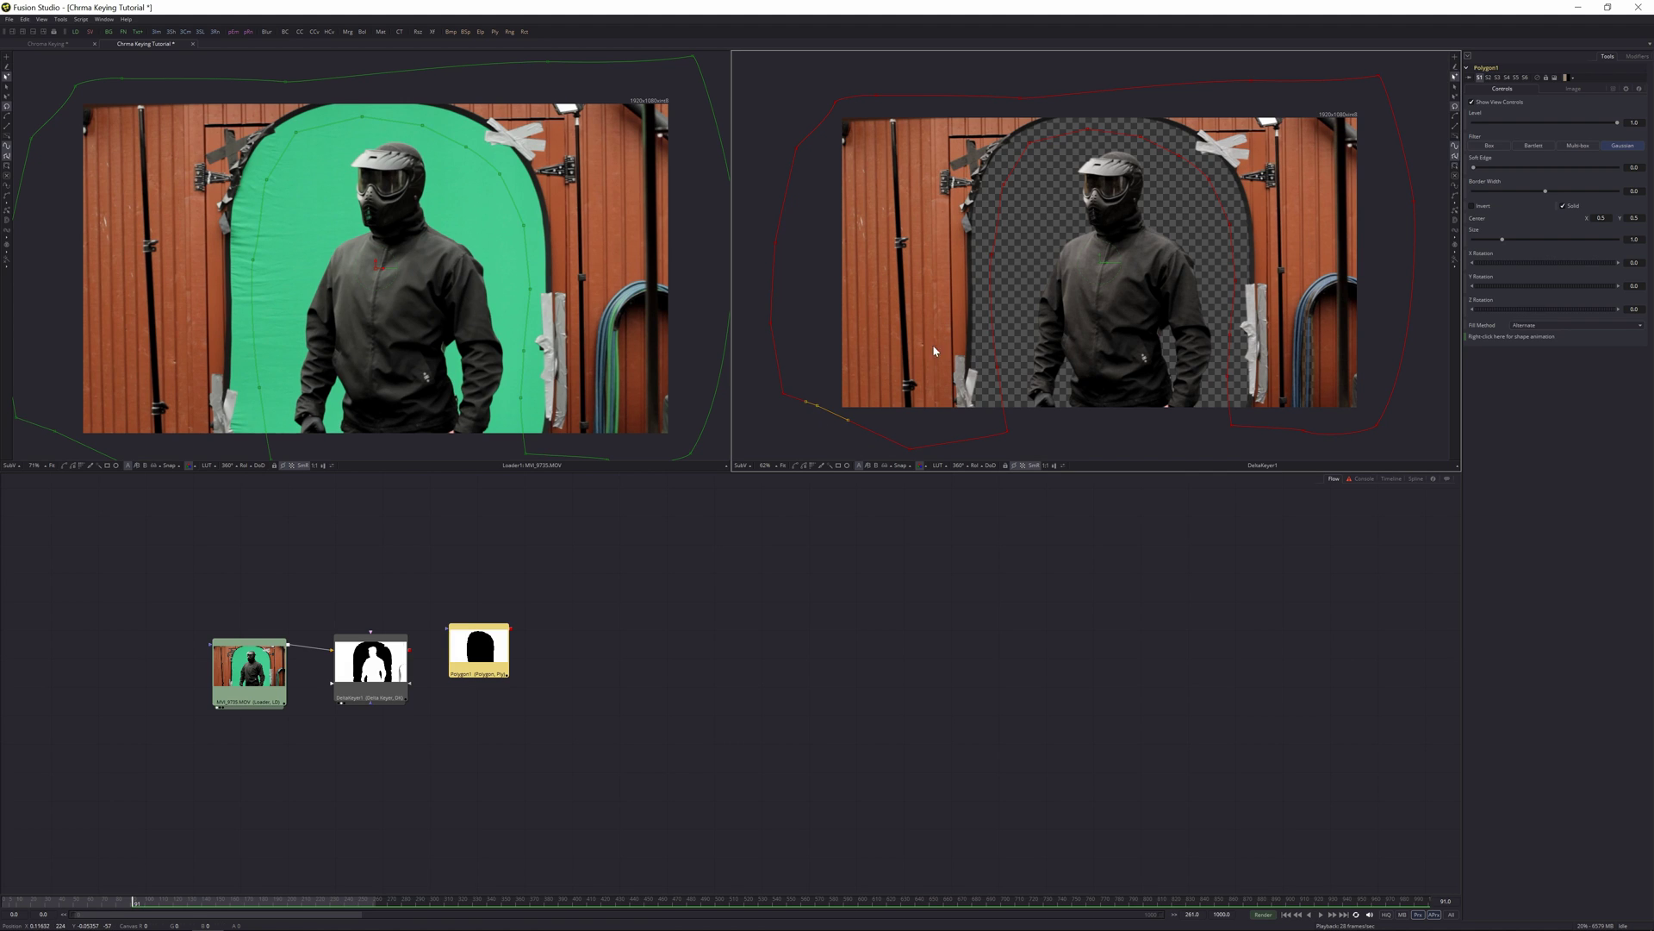
Place the polygon node above the Delta Keyer and connect it as the keyer's garbage matte
left_click_drag(472, 640, 364, 564)
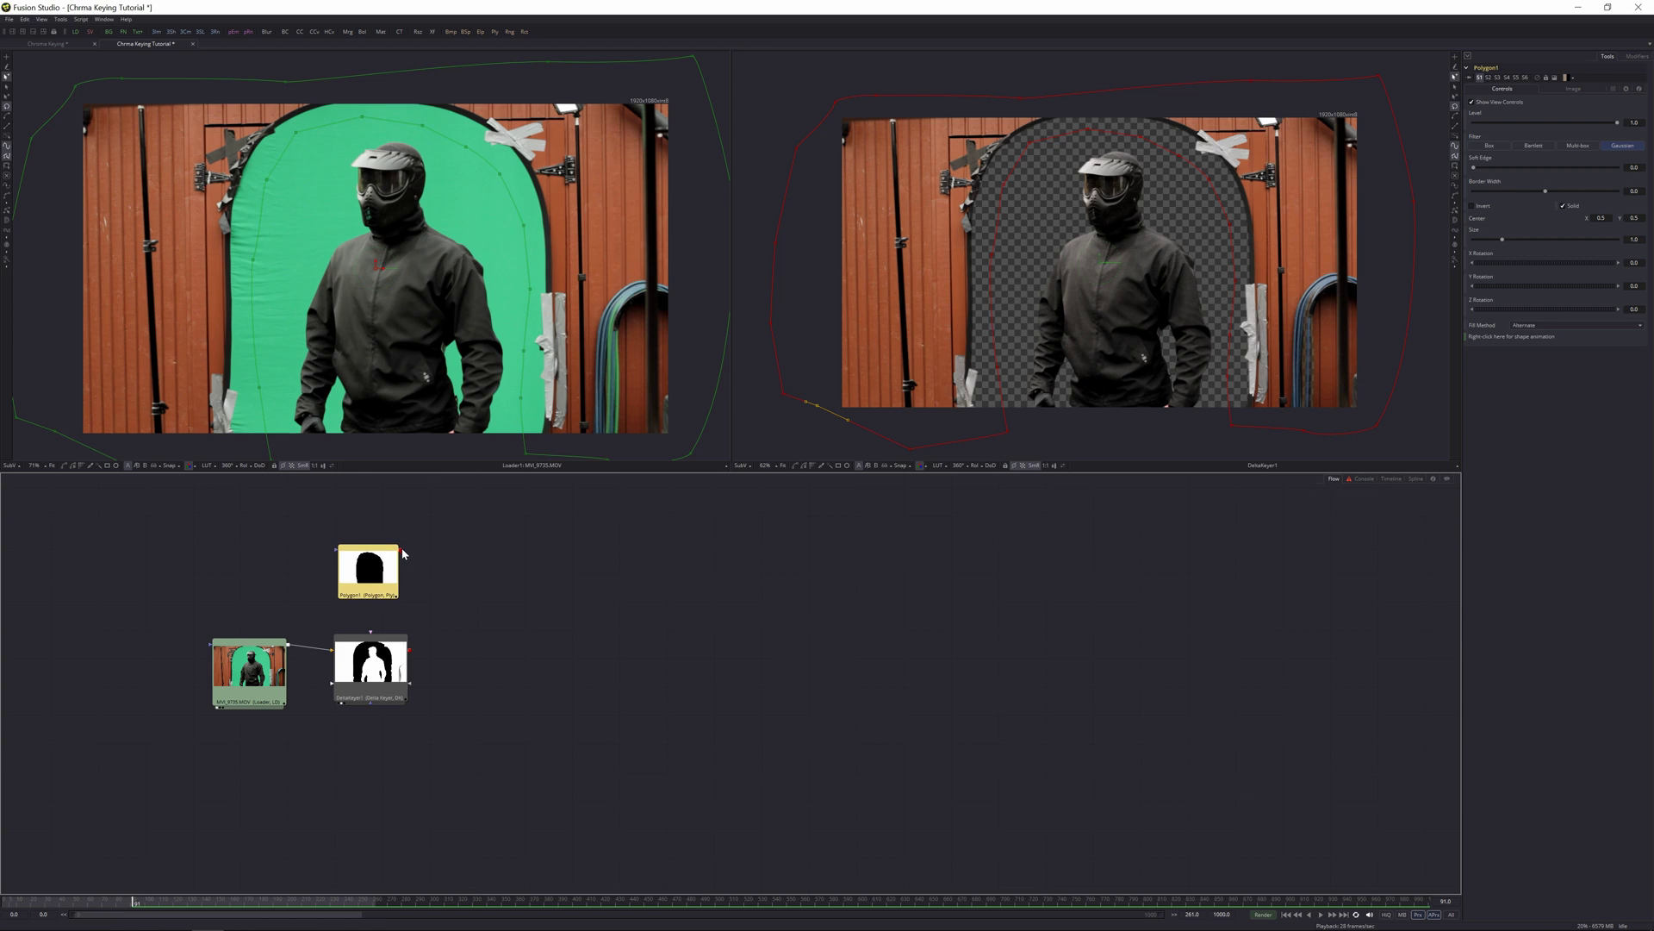
left_click_drag(403, 550, 395, 661)
left_click(416, 684)
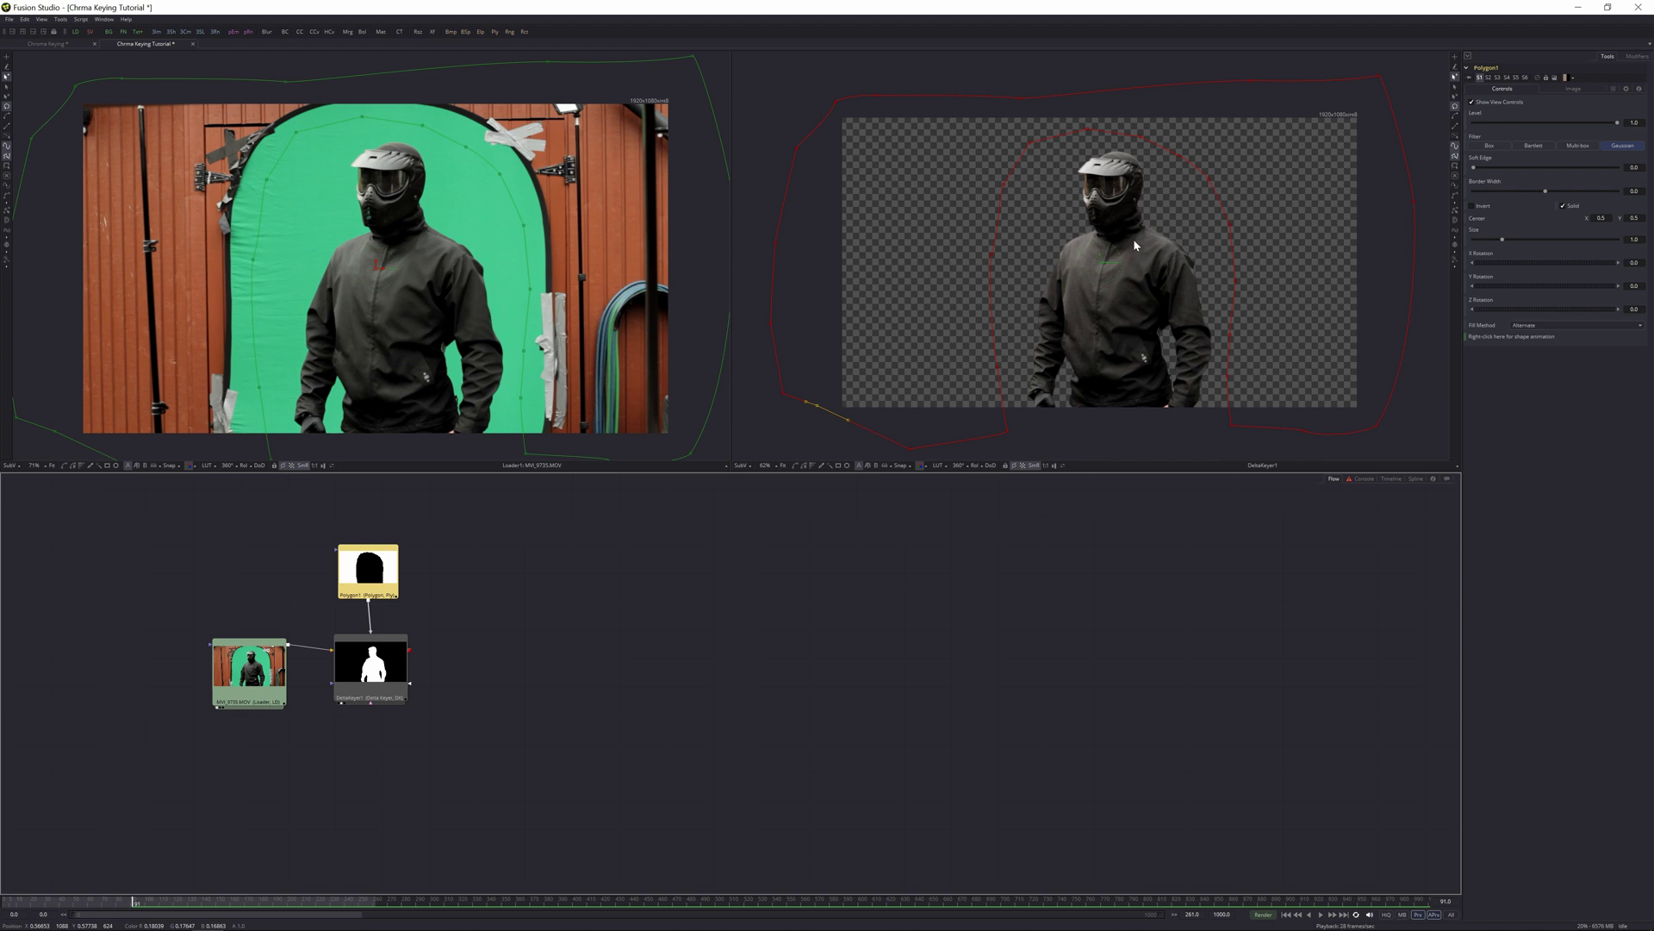
left_click(545, 676)
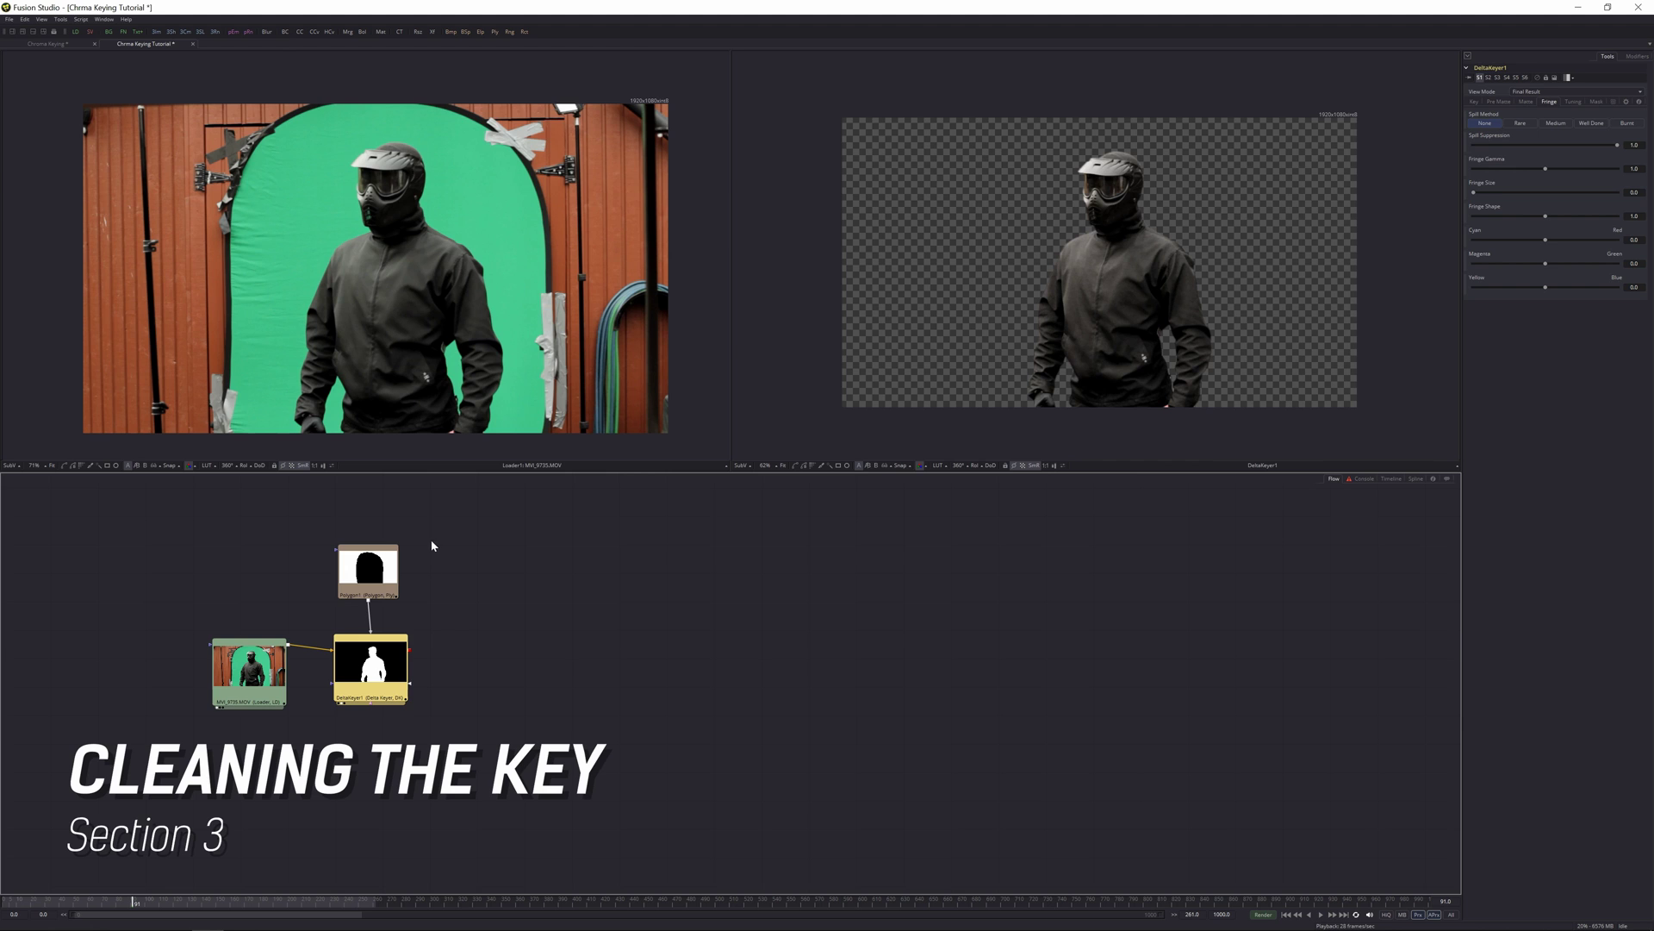
Lower Shadows in the Delta Keyer's tuning settings to about 0.79, checking the jacket up close during playback
scroll(1115, 298, "up", 6)
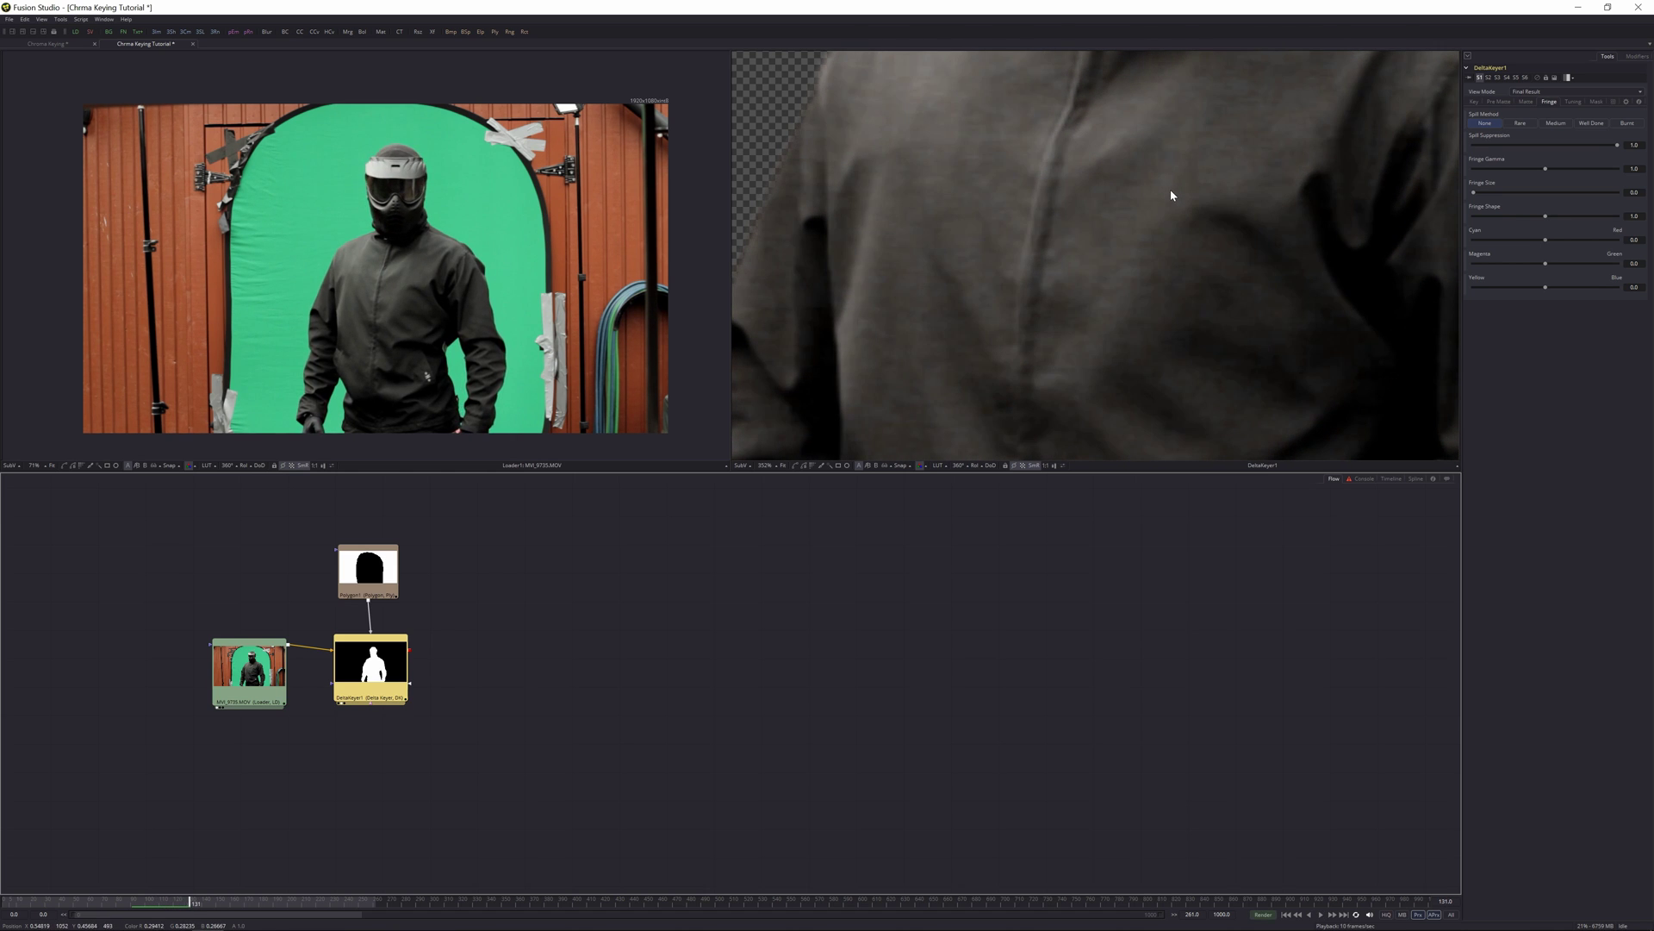
scroll(1157, 269, "down", 3)
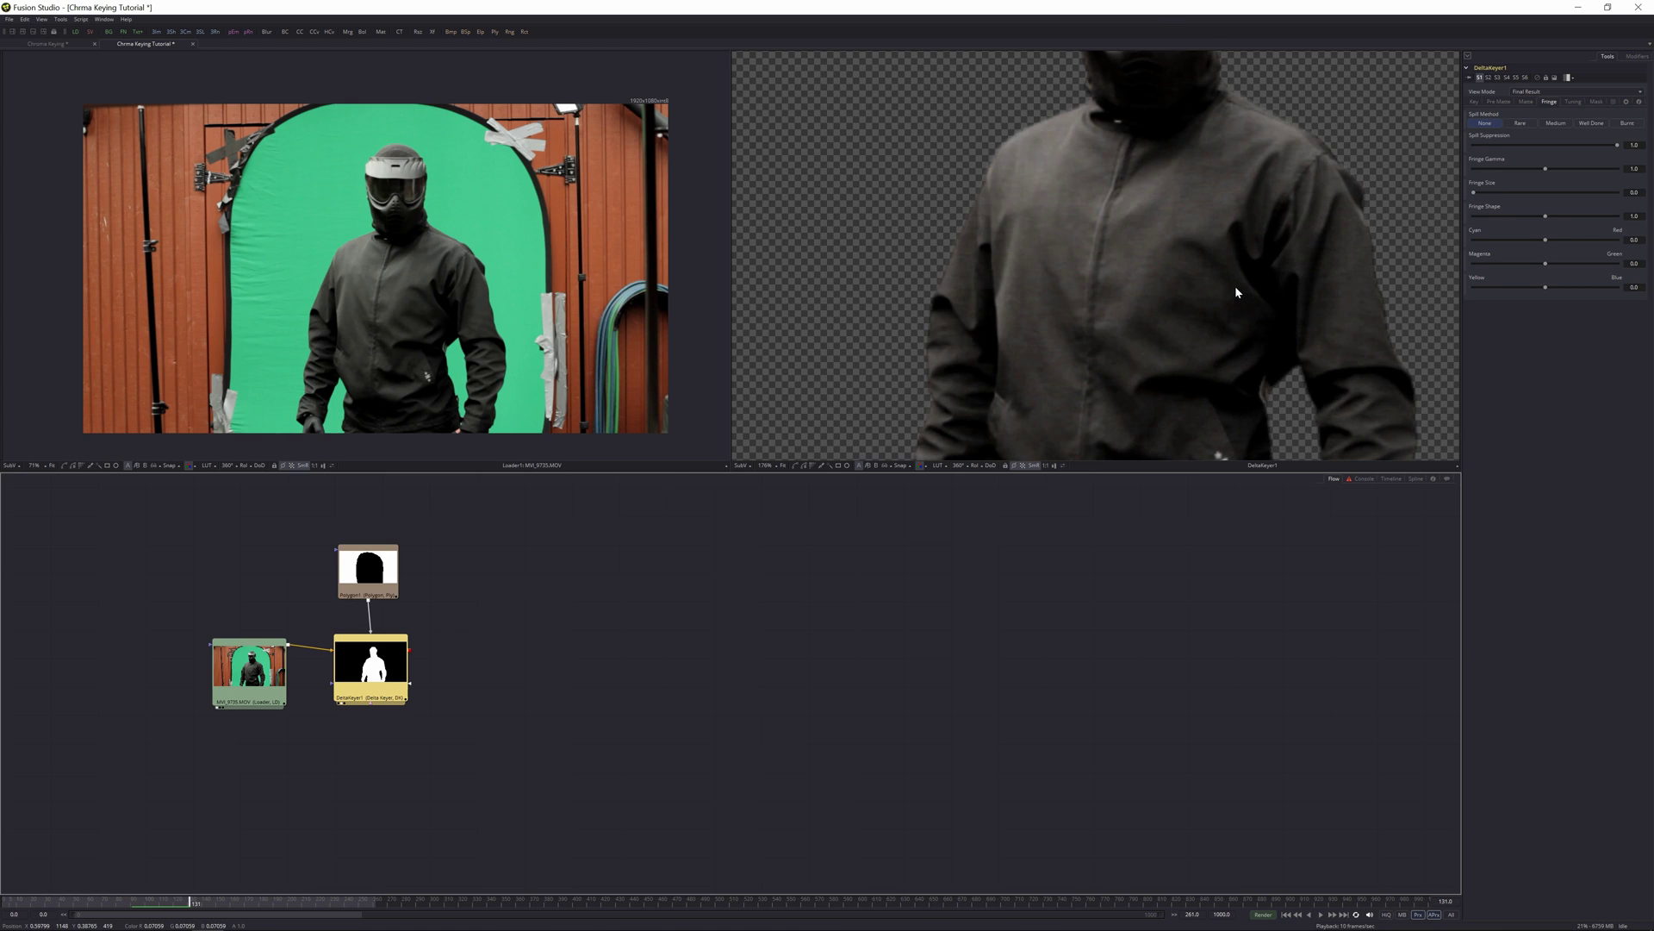
scroll(1237, 231, "up", 2)
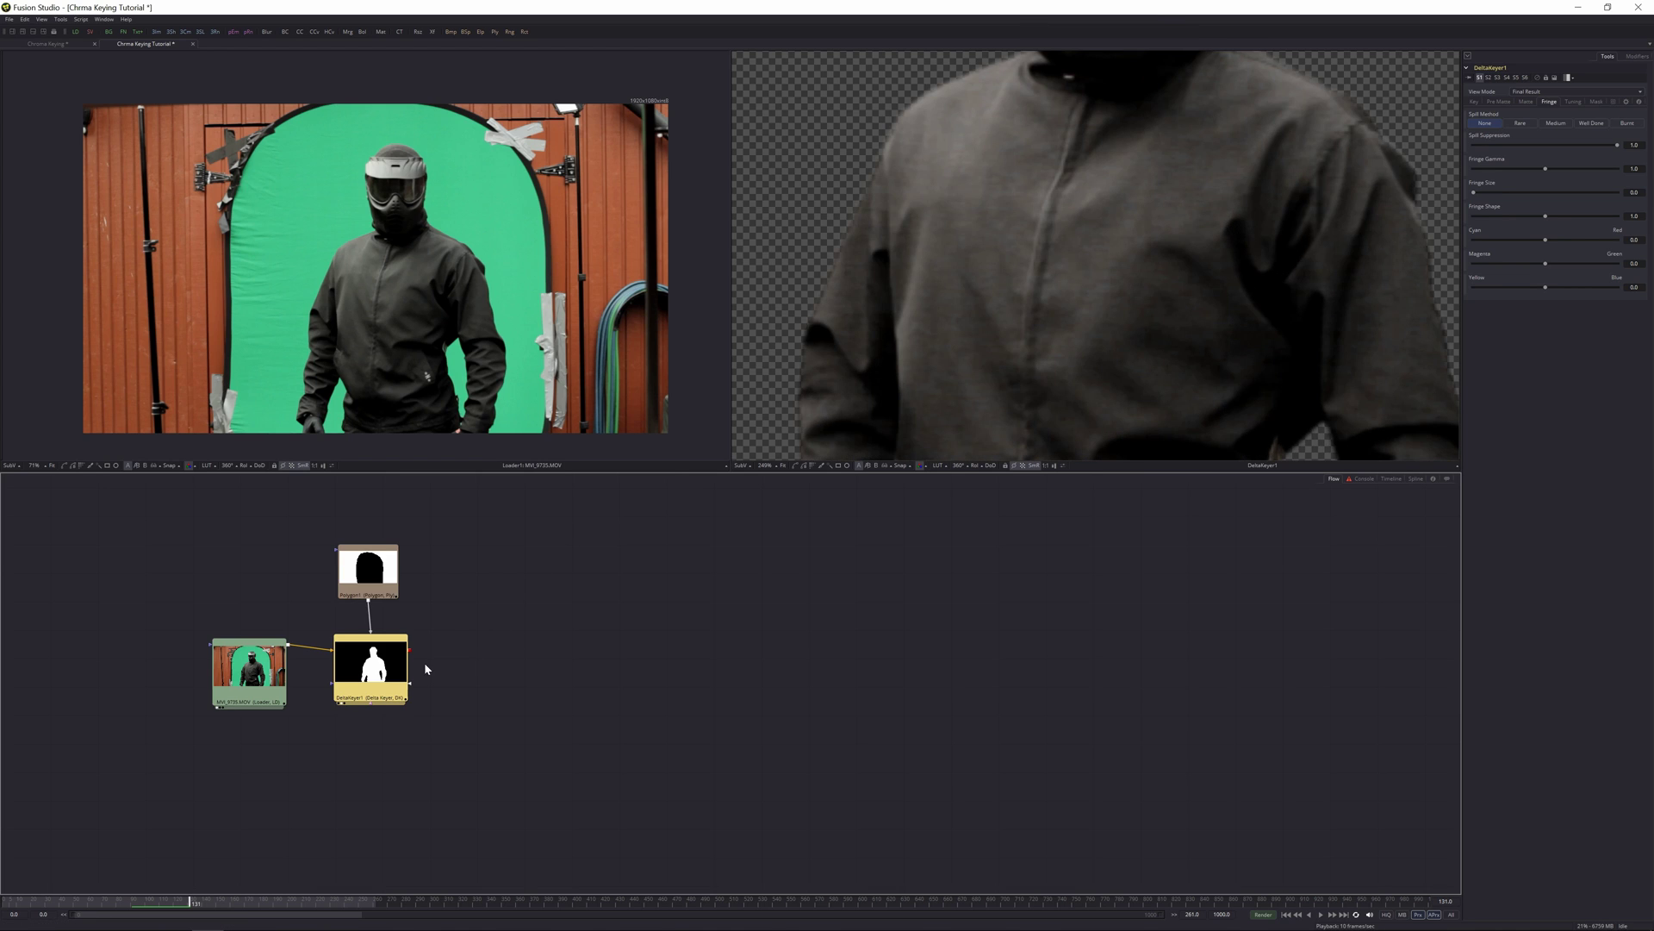
left_click(1574, 102)
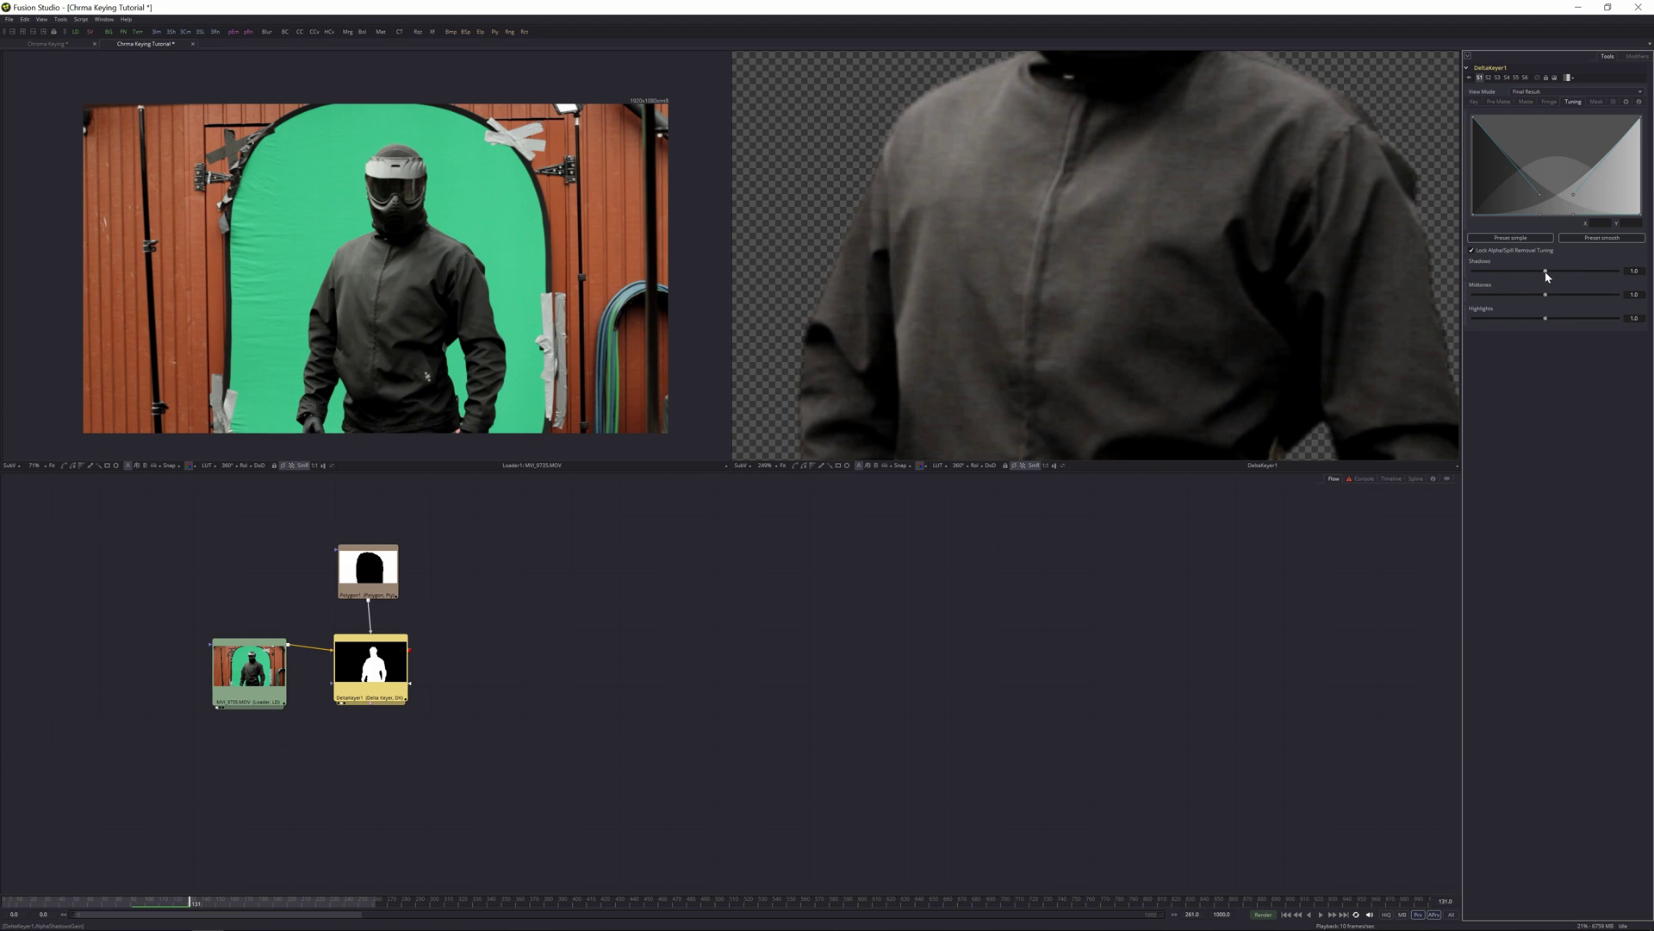
left_click_drag(1546, 272, 1539, 274)
left_click_drag(1550, 271, 1548, 274)
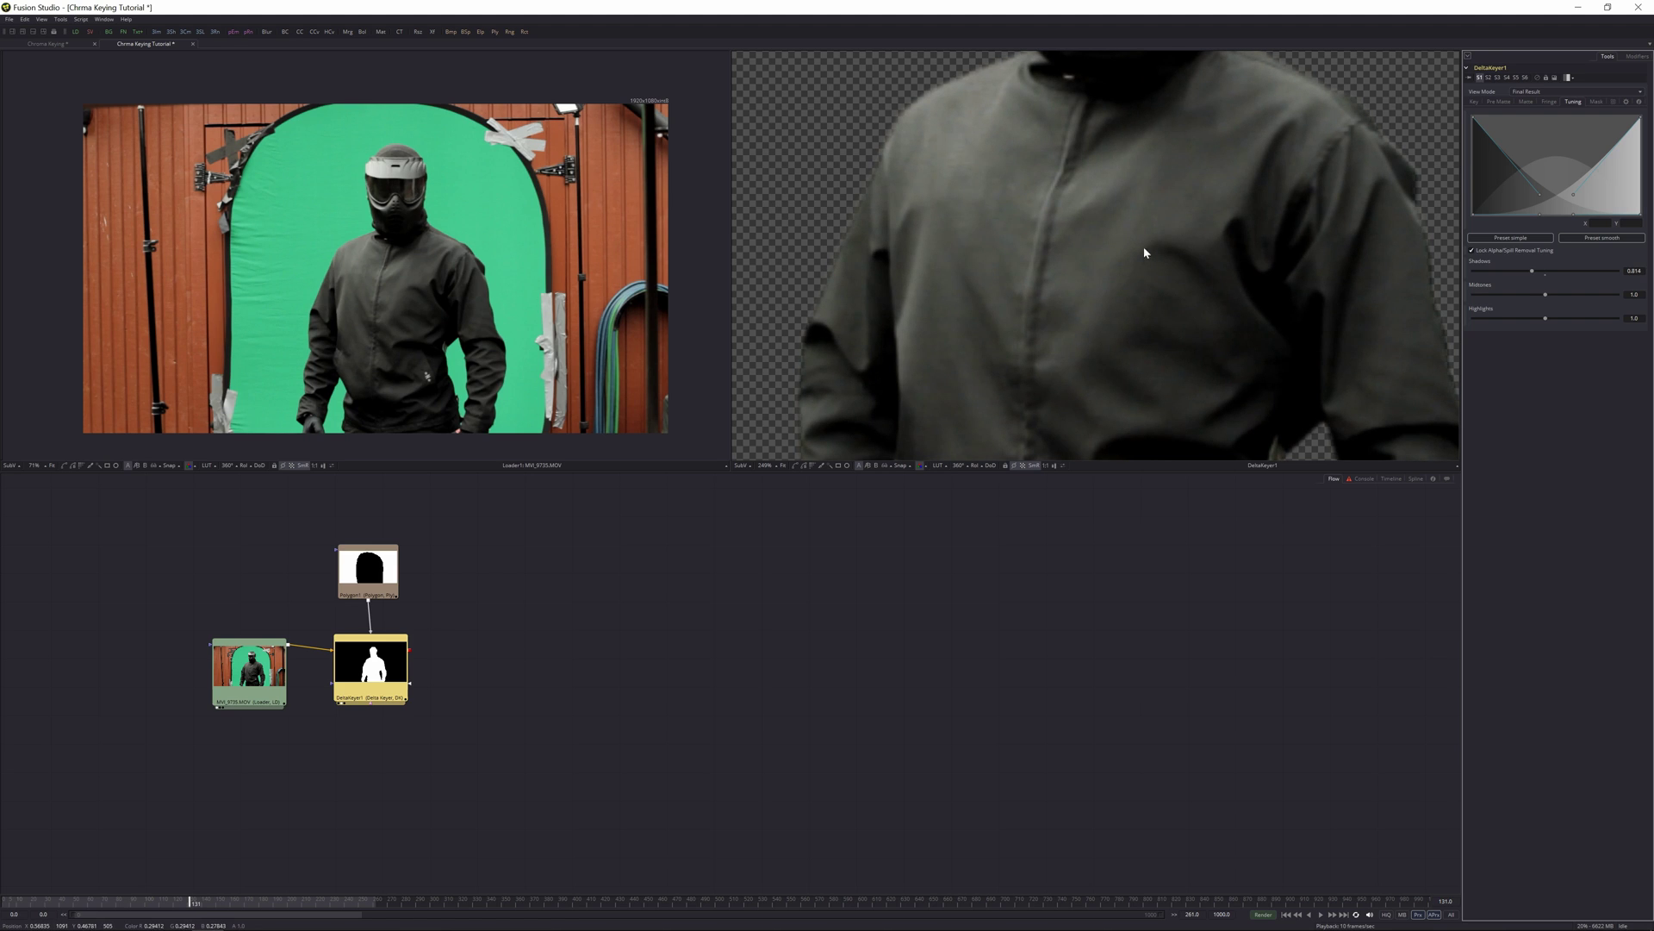
key("space")
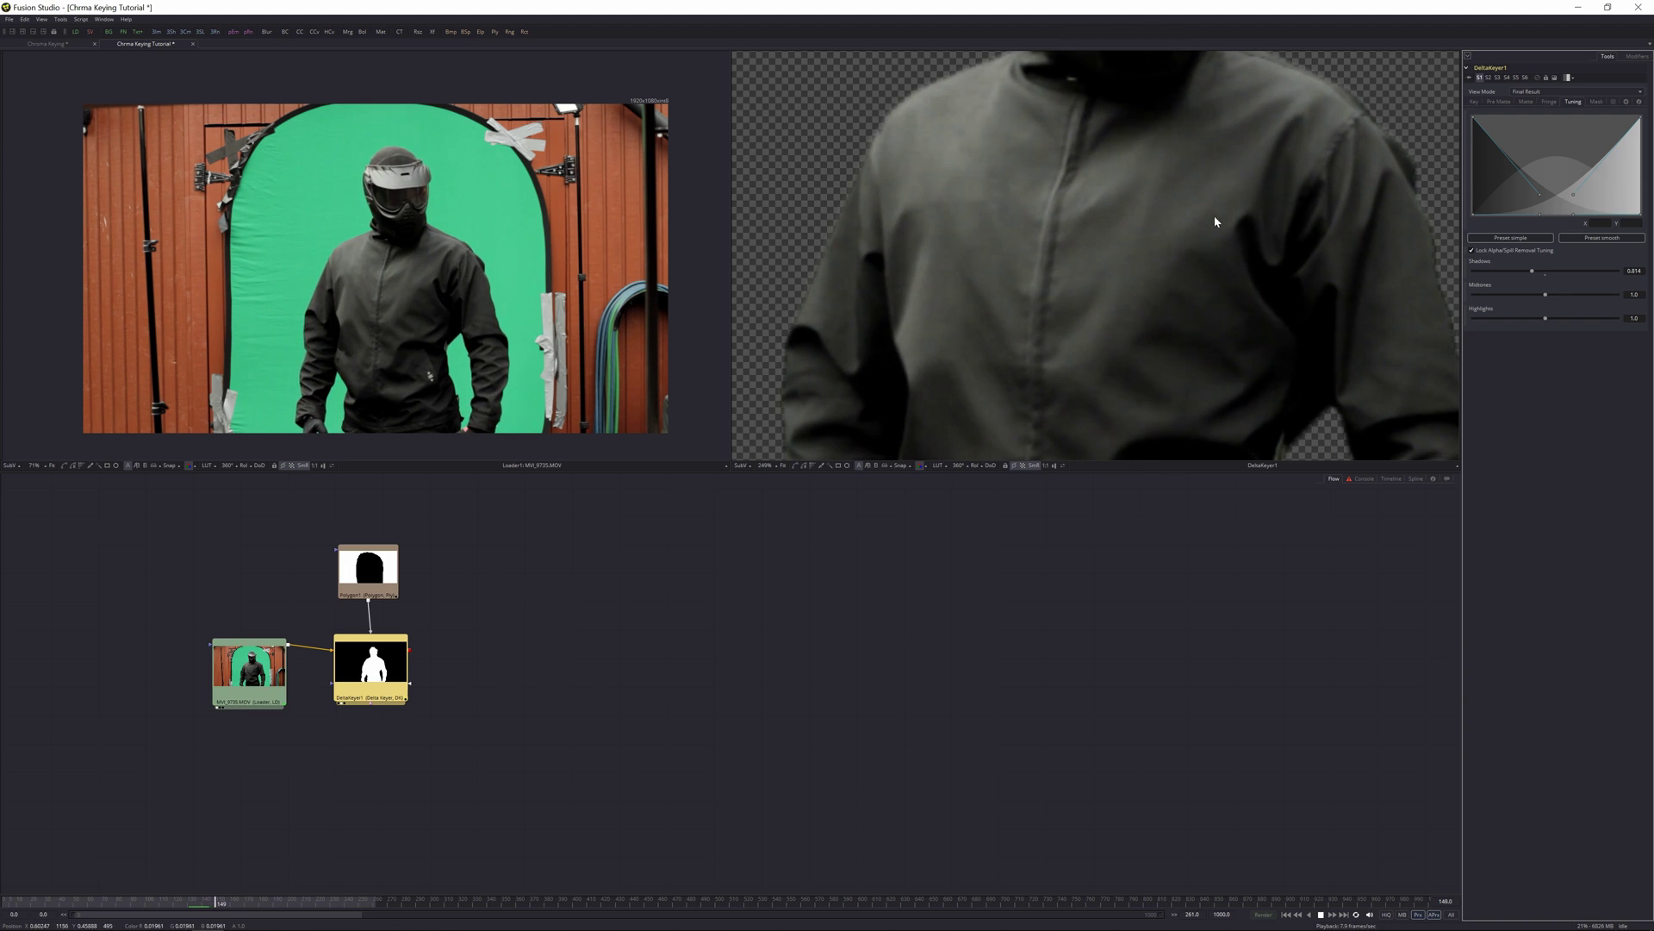
key("space")
left_click_drag(1534, 271, 1530, 271)
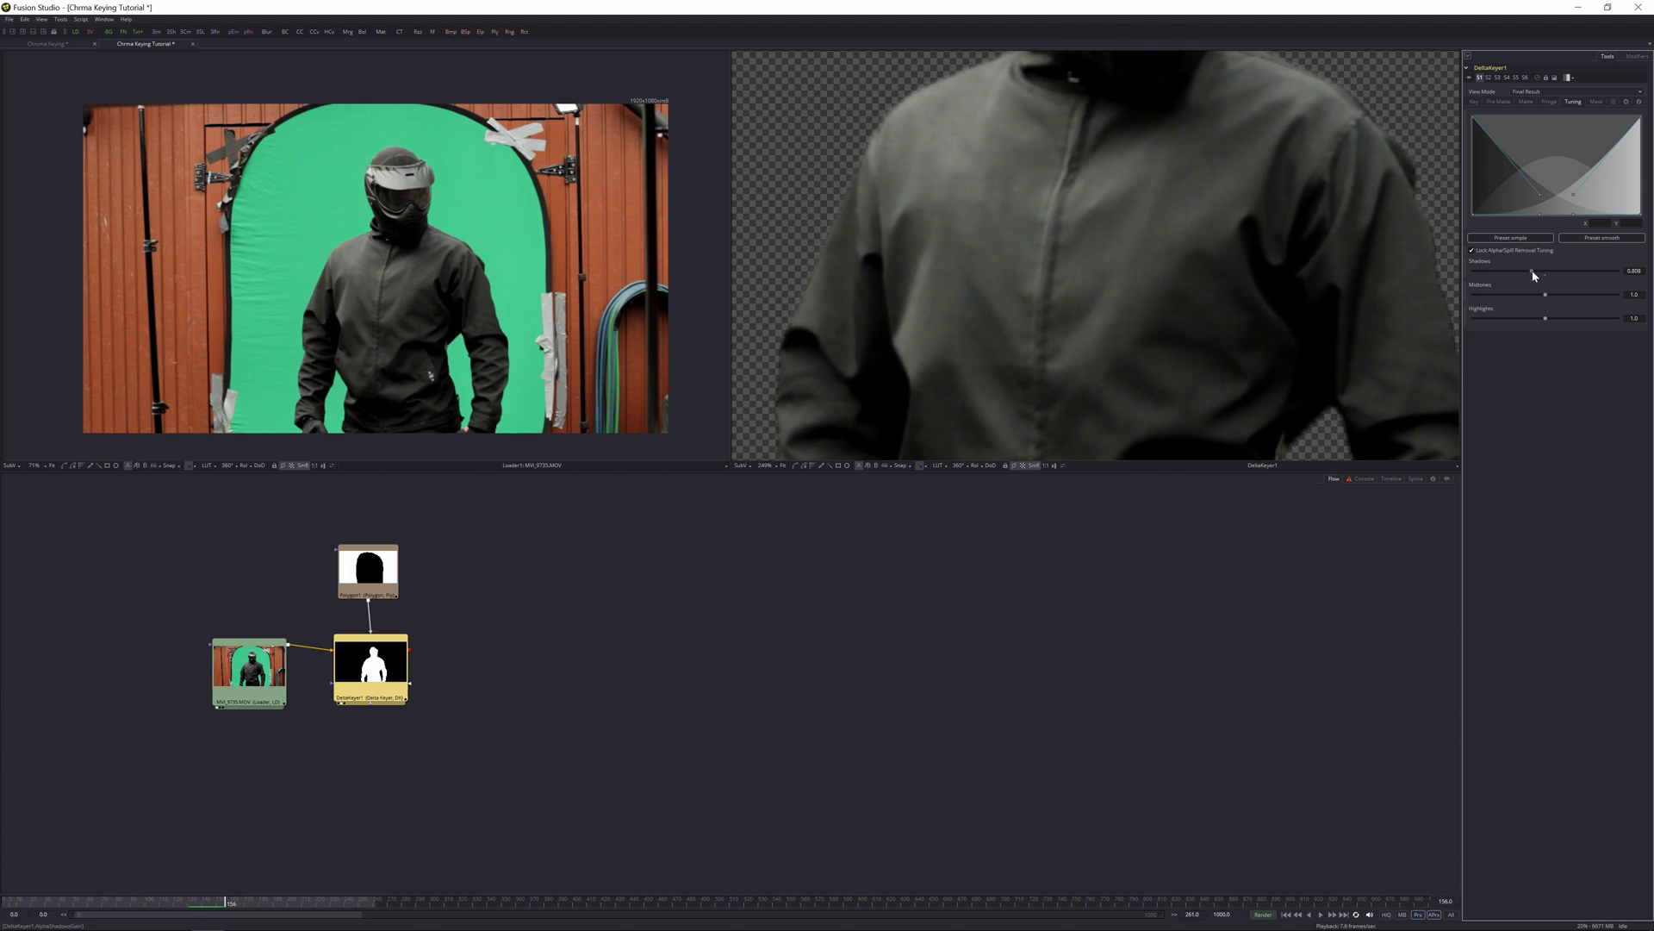
Play back the keyed clip and check the whole subject against the transparent background
scroll(1112, 363, "down", 5)
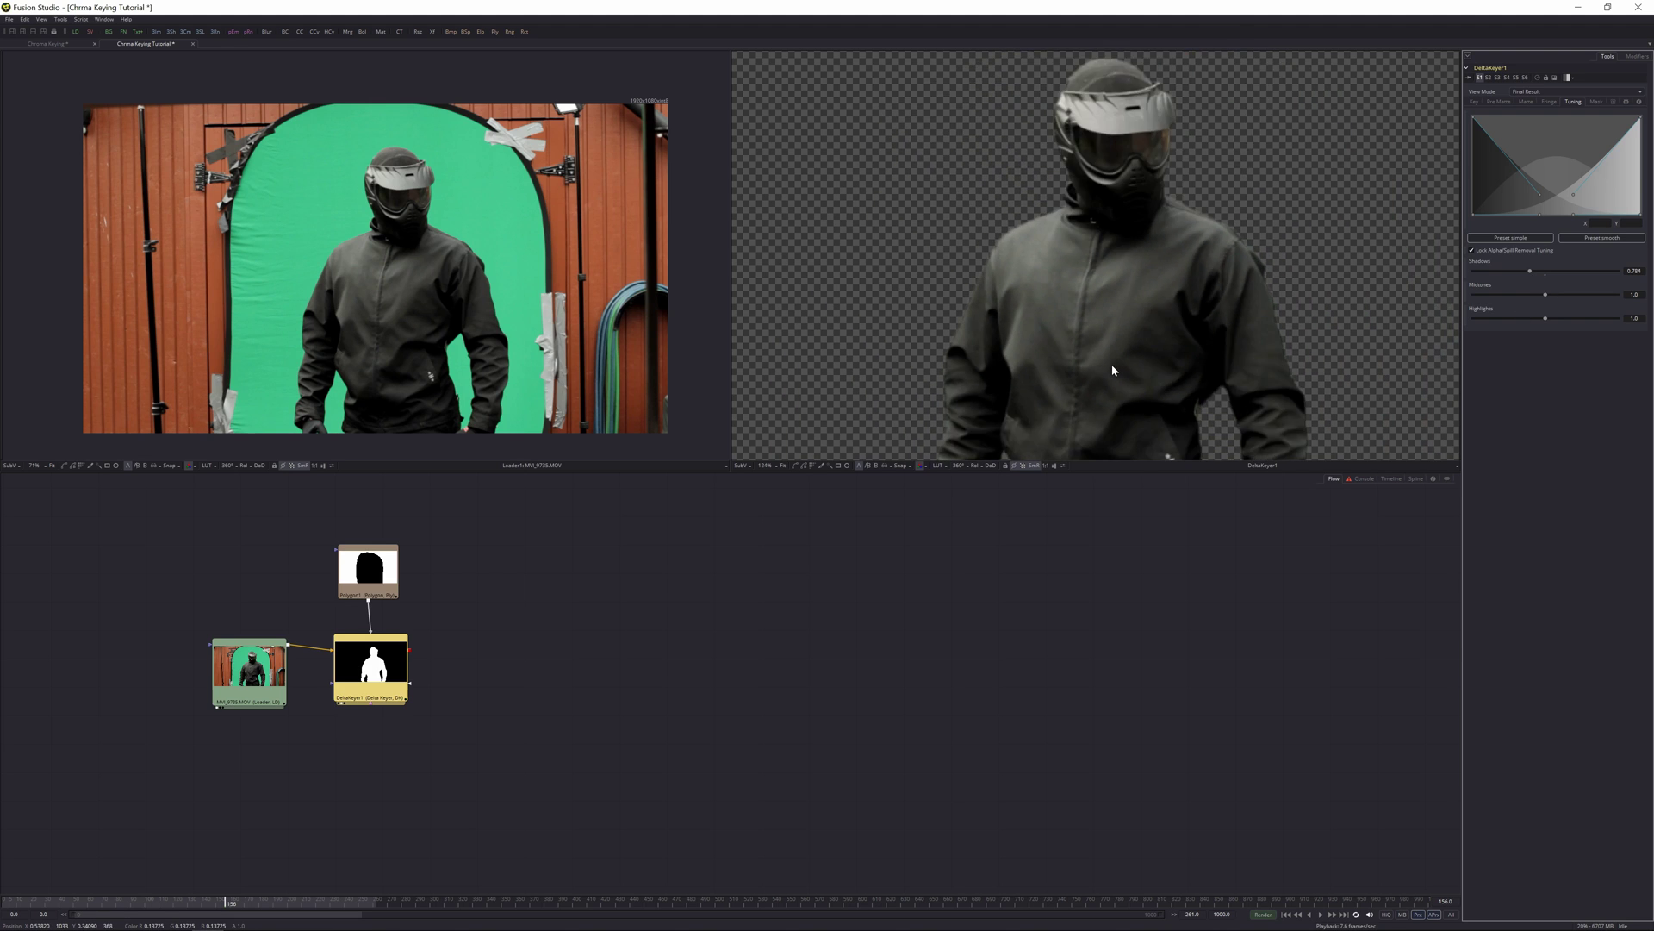
key("space")
left_click_drag(1109, 385, 1111, 334)
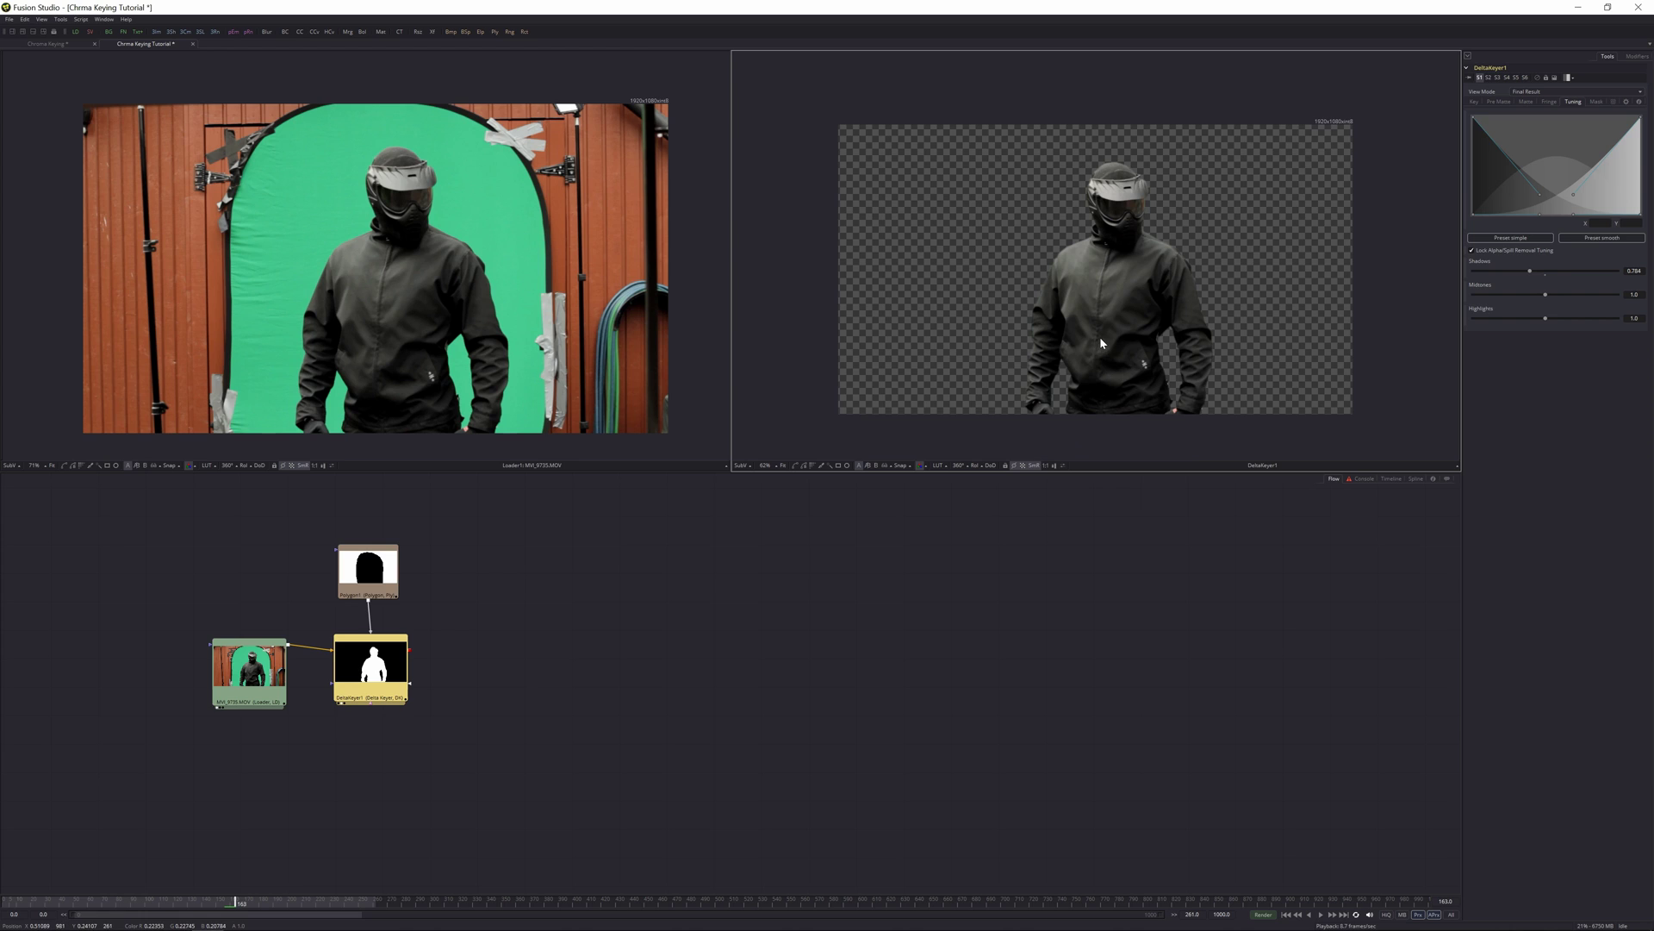
scroll(1099, 342, "up", 2)
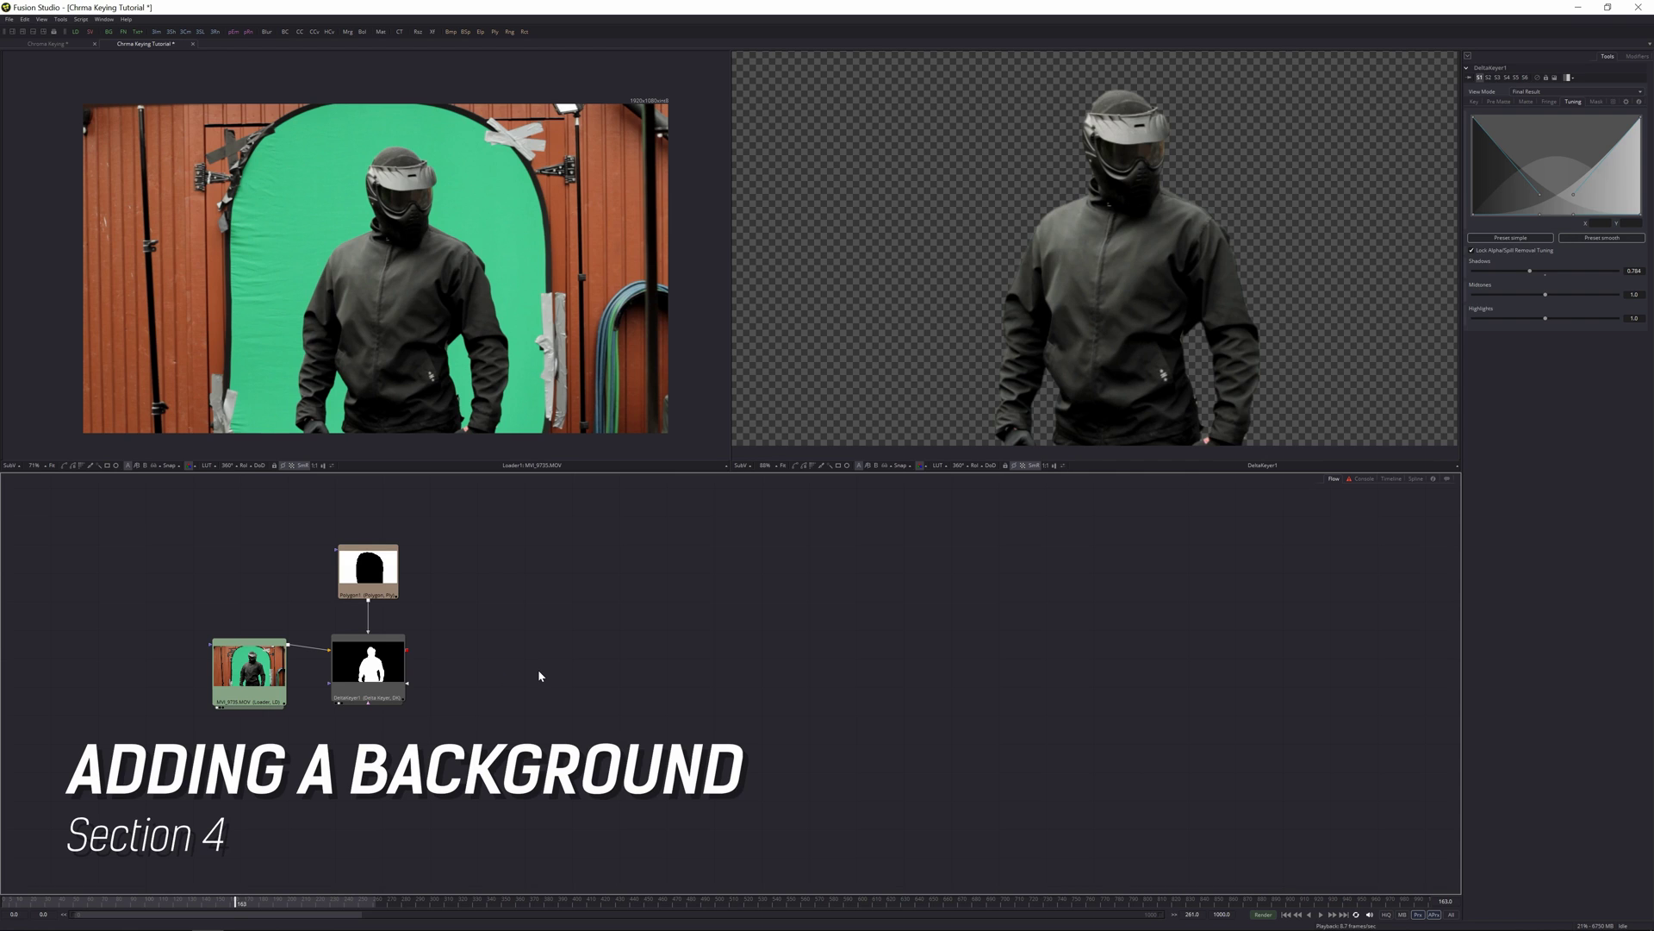
Add a Merge node beside the Delta Keyer and bring the Warehouse.jpg image in below it
key("shift+space")
type("mer")
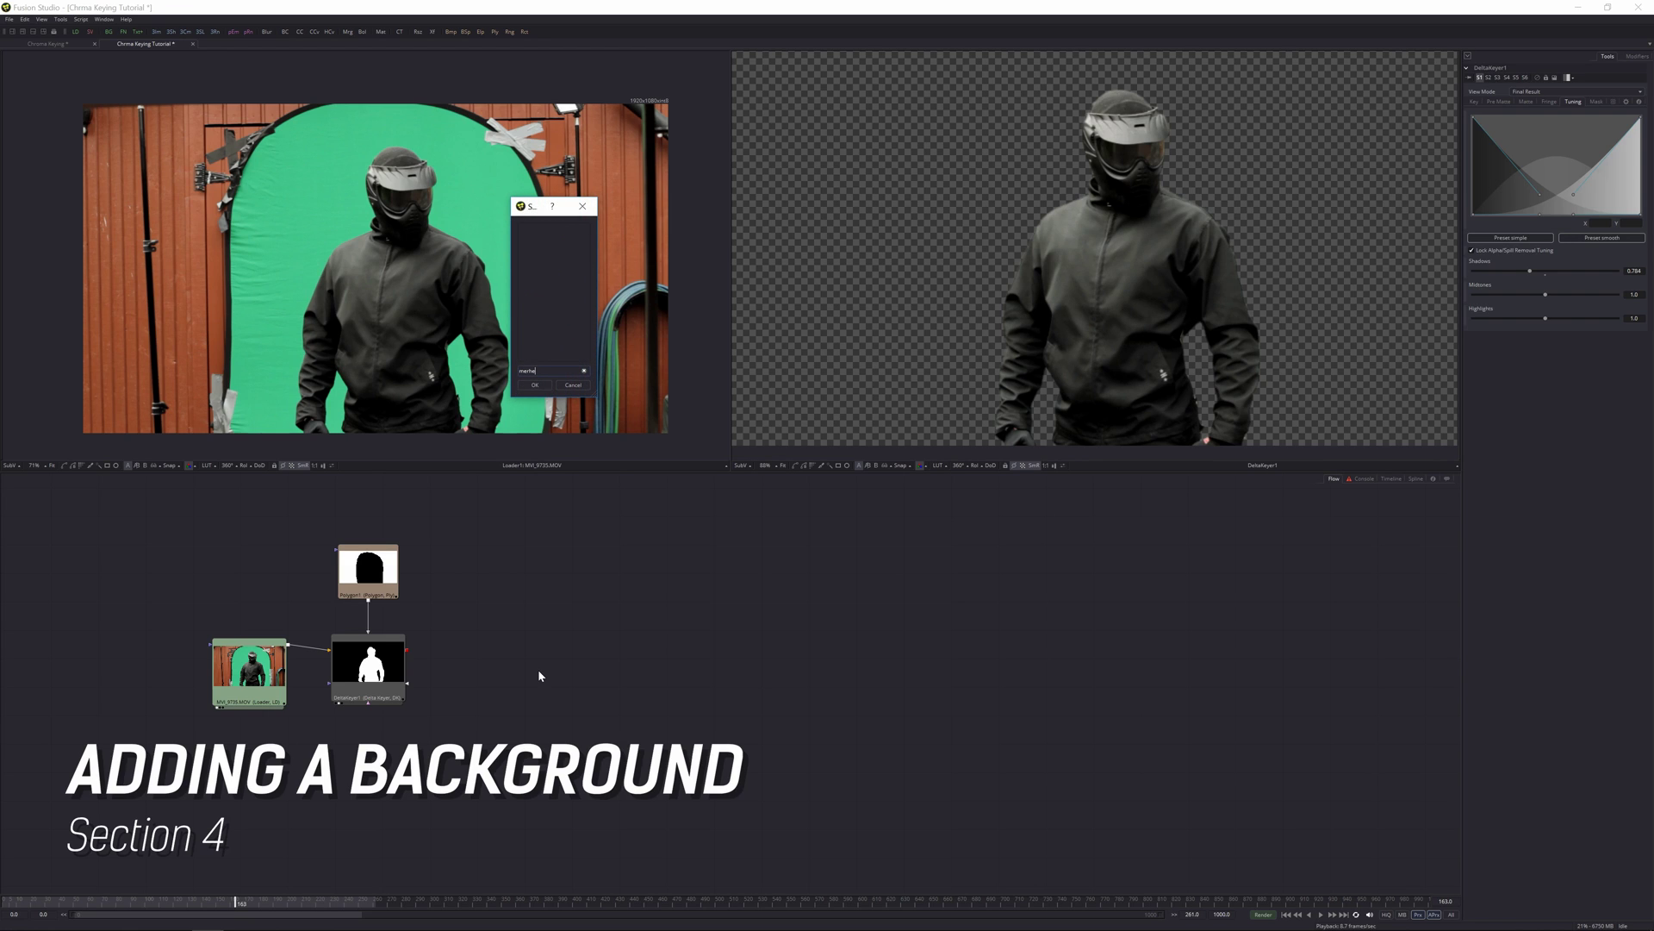
key("Return")
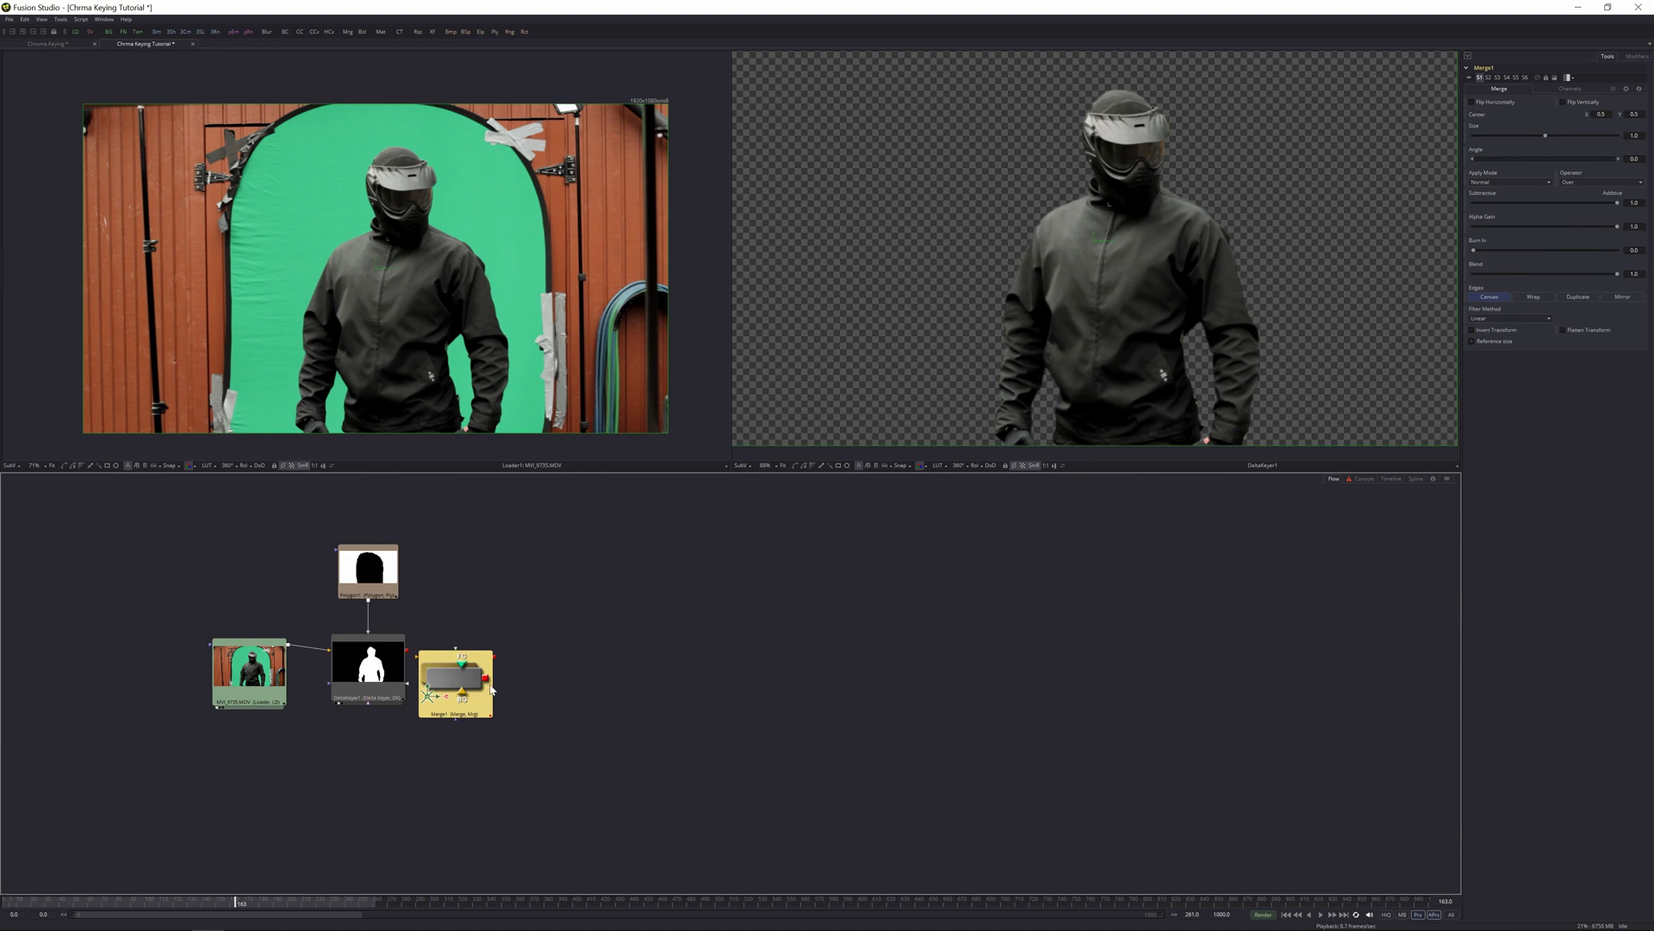
left_click_drag(460, 675, 507, 675)
left_click(573, 690)
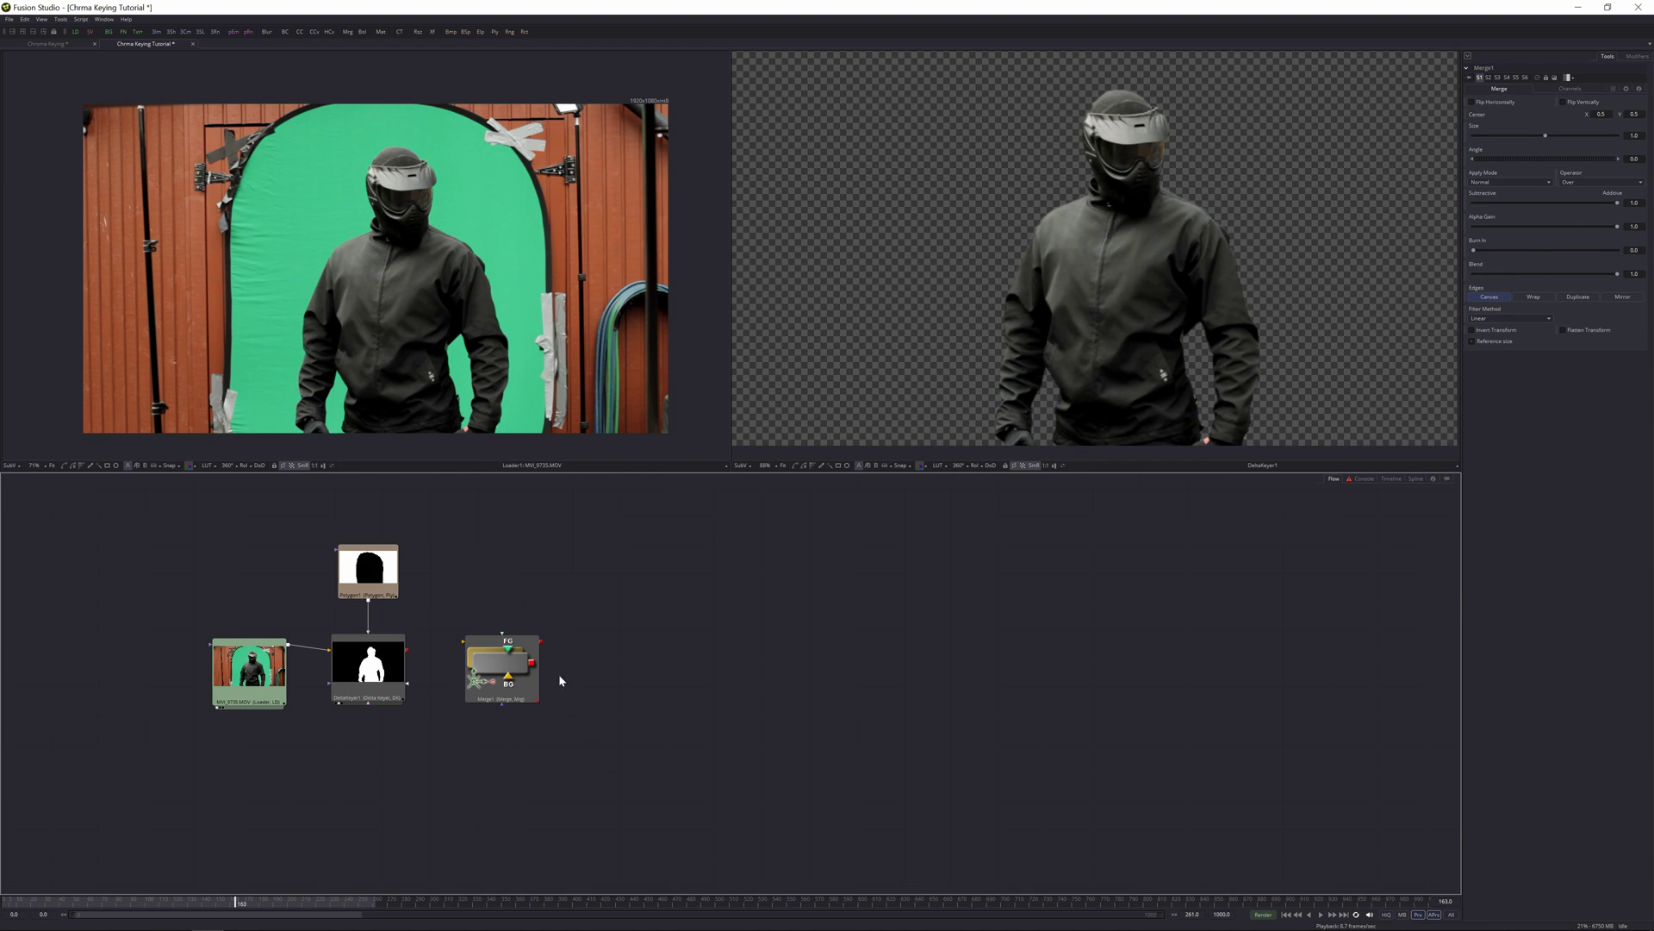
left_click_drag(681, 684, 521, 786)
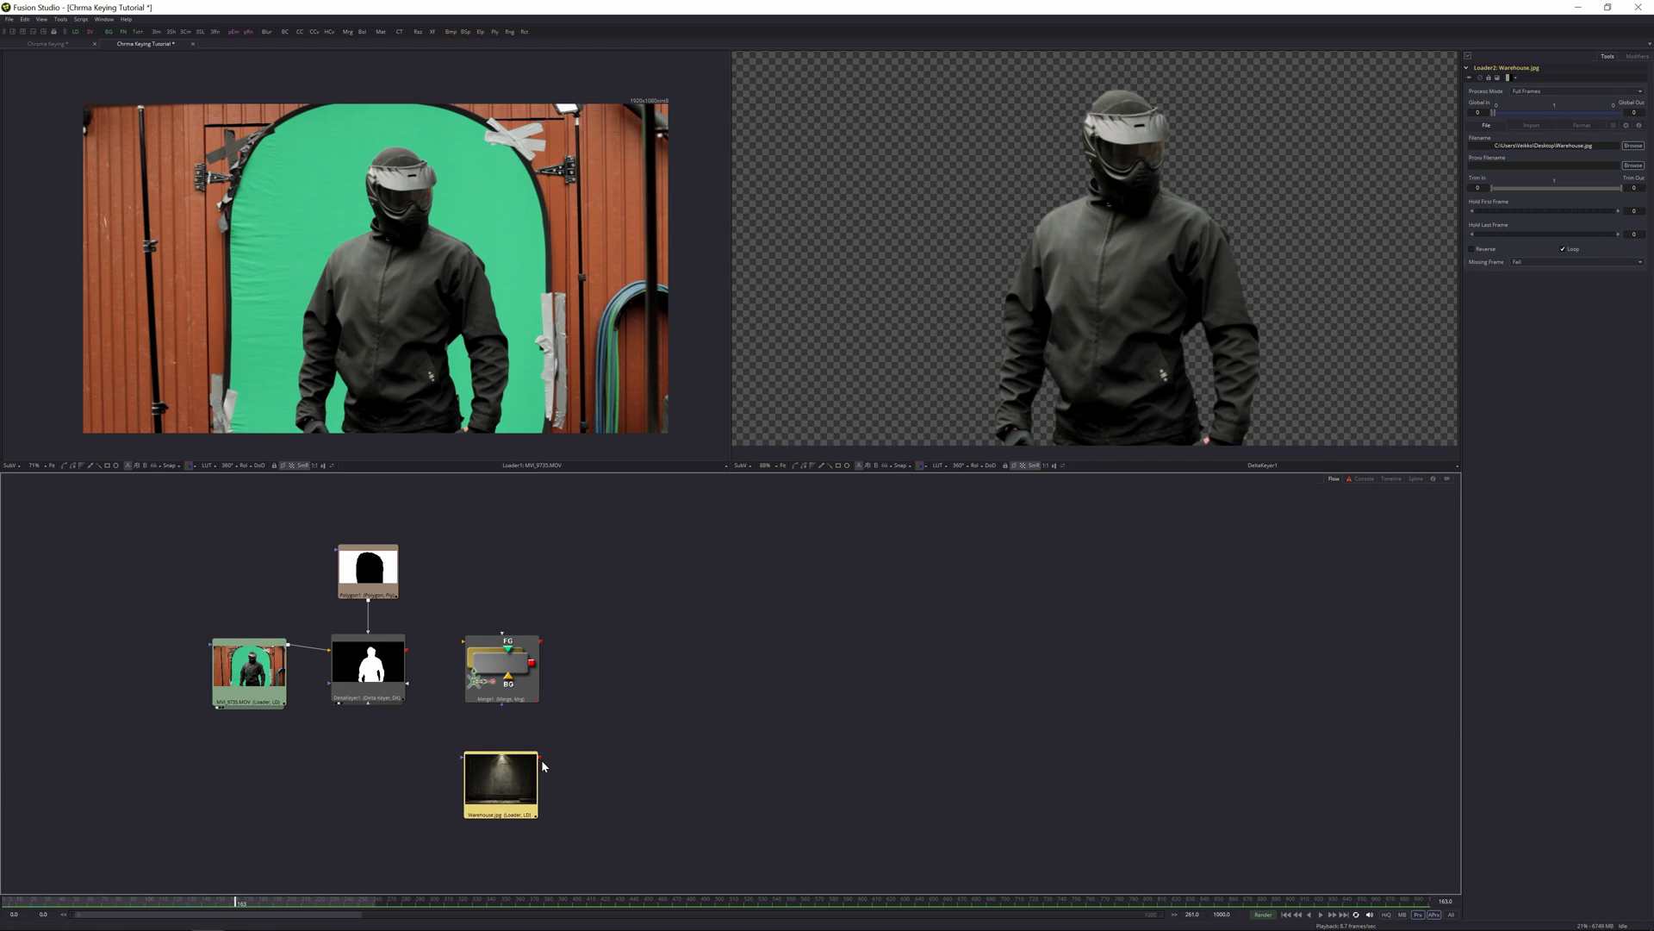
Connect the Delta Keyer to the Merge's foreground and Warehouse.jpg to its background, and display the Merge in the second viewer
left_click(504, 671)
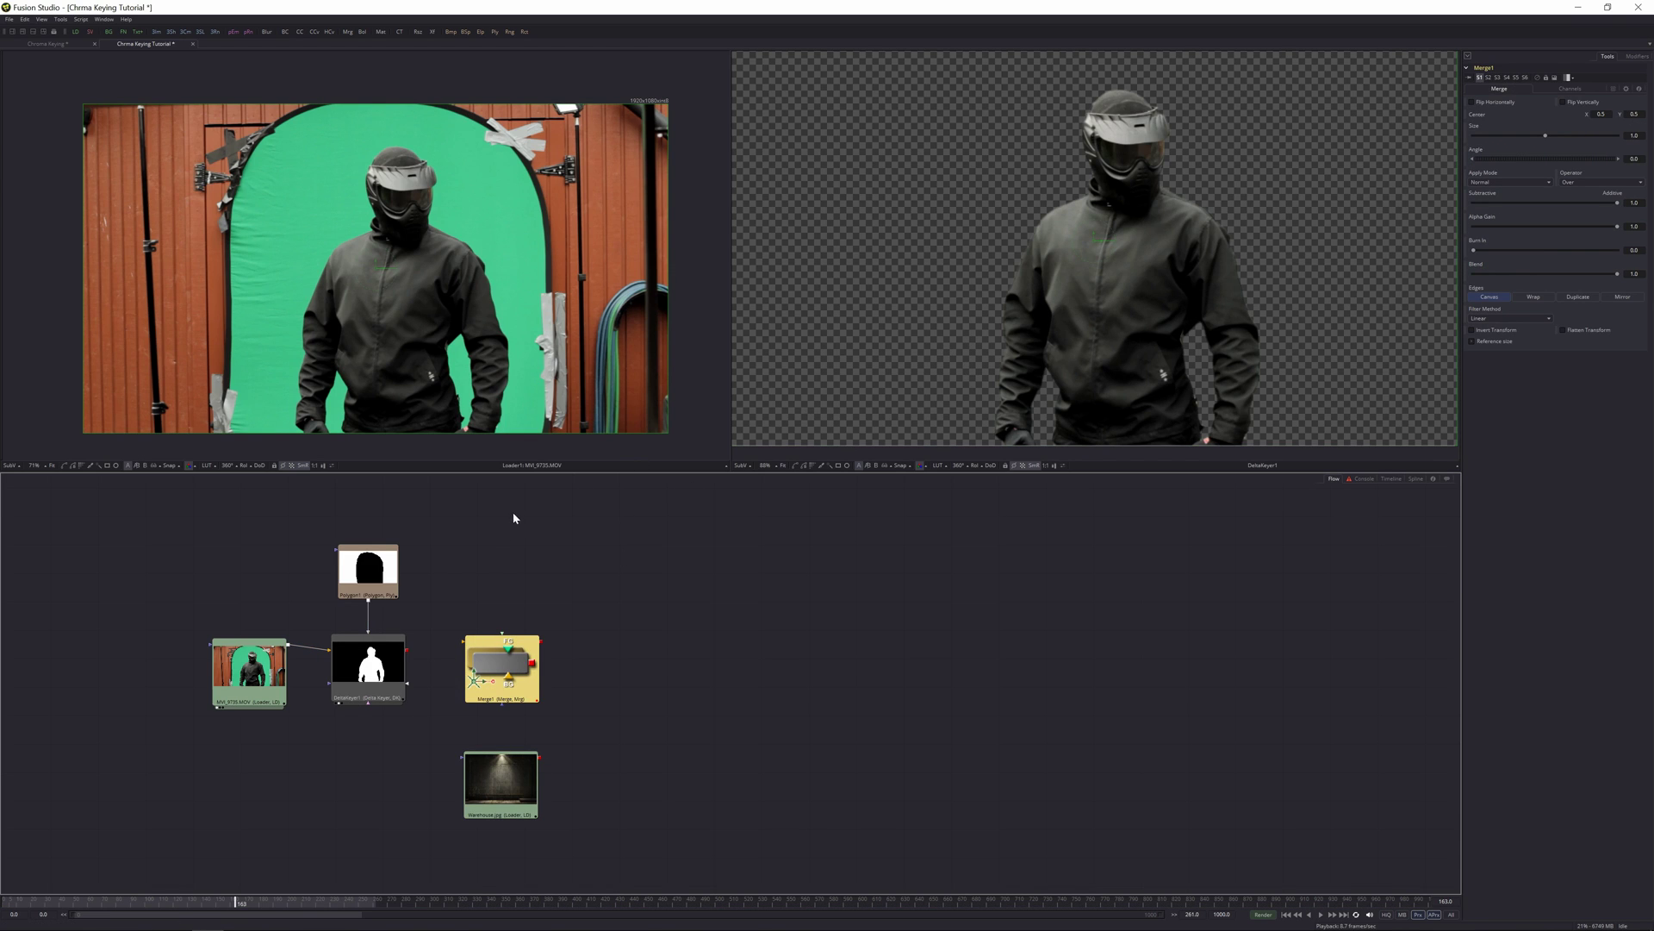
left_click_drag(407, 650, 508, 653)
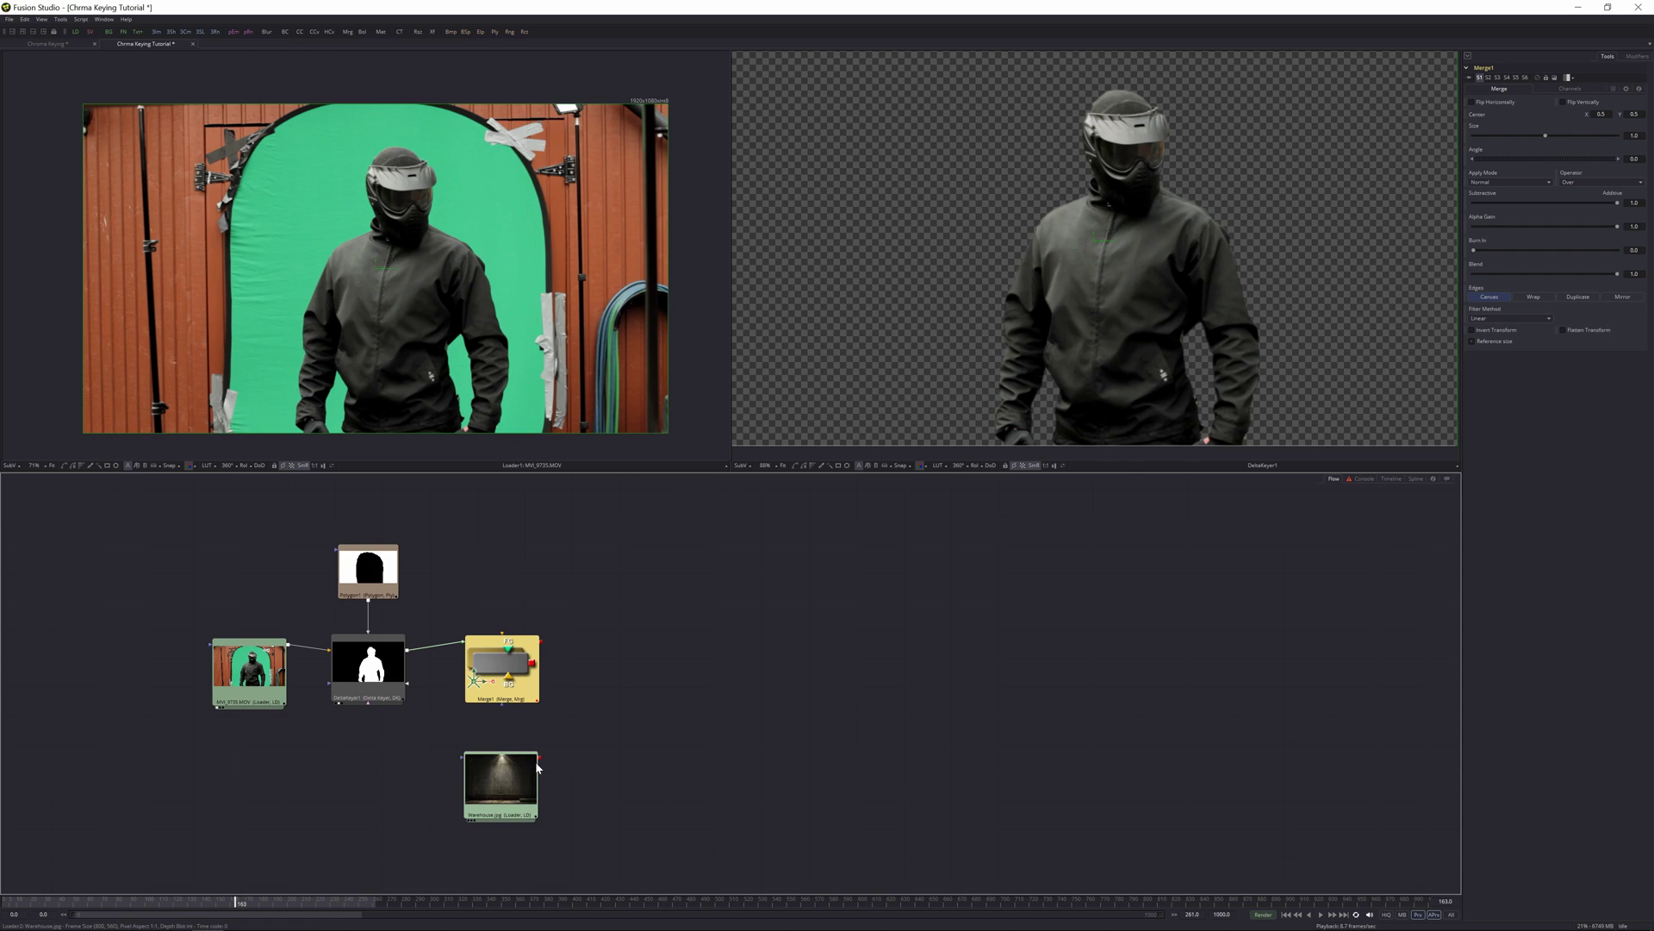
left_click_drag(538, 757, 520, 667)
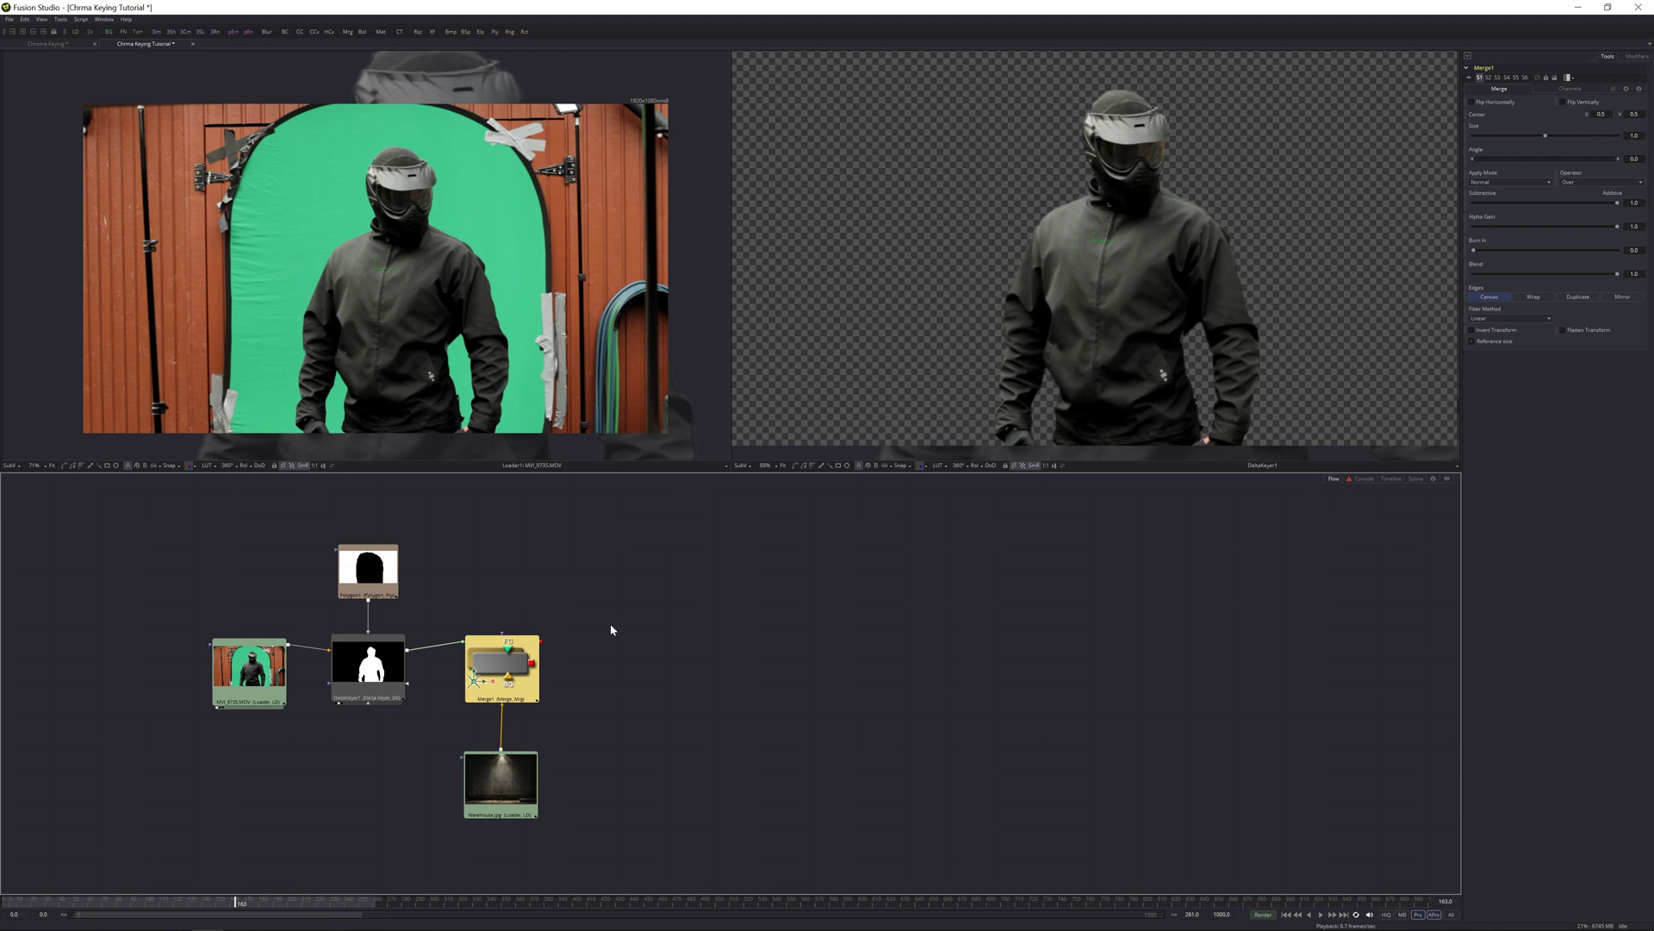
key("2")
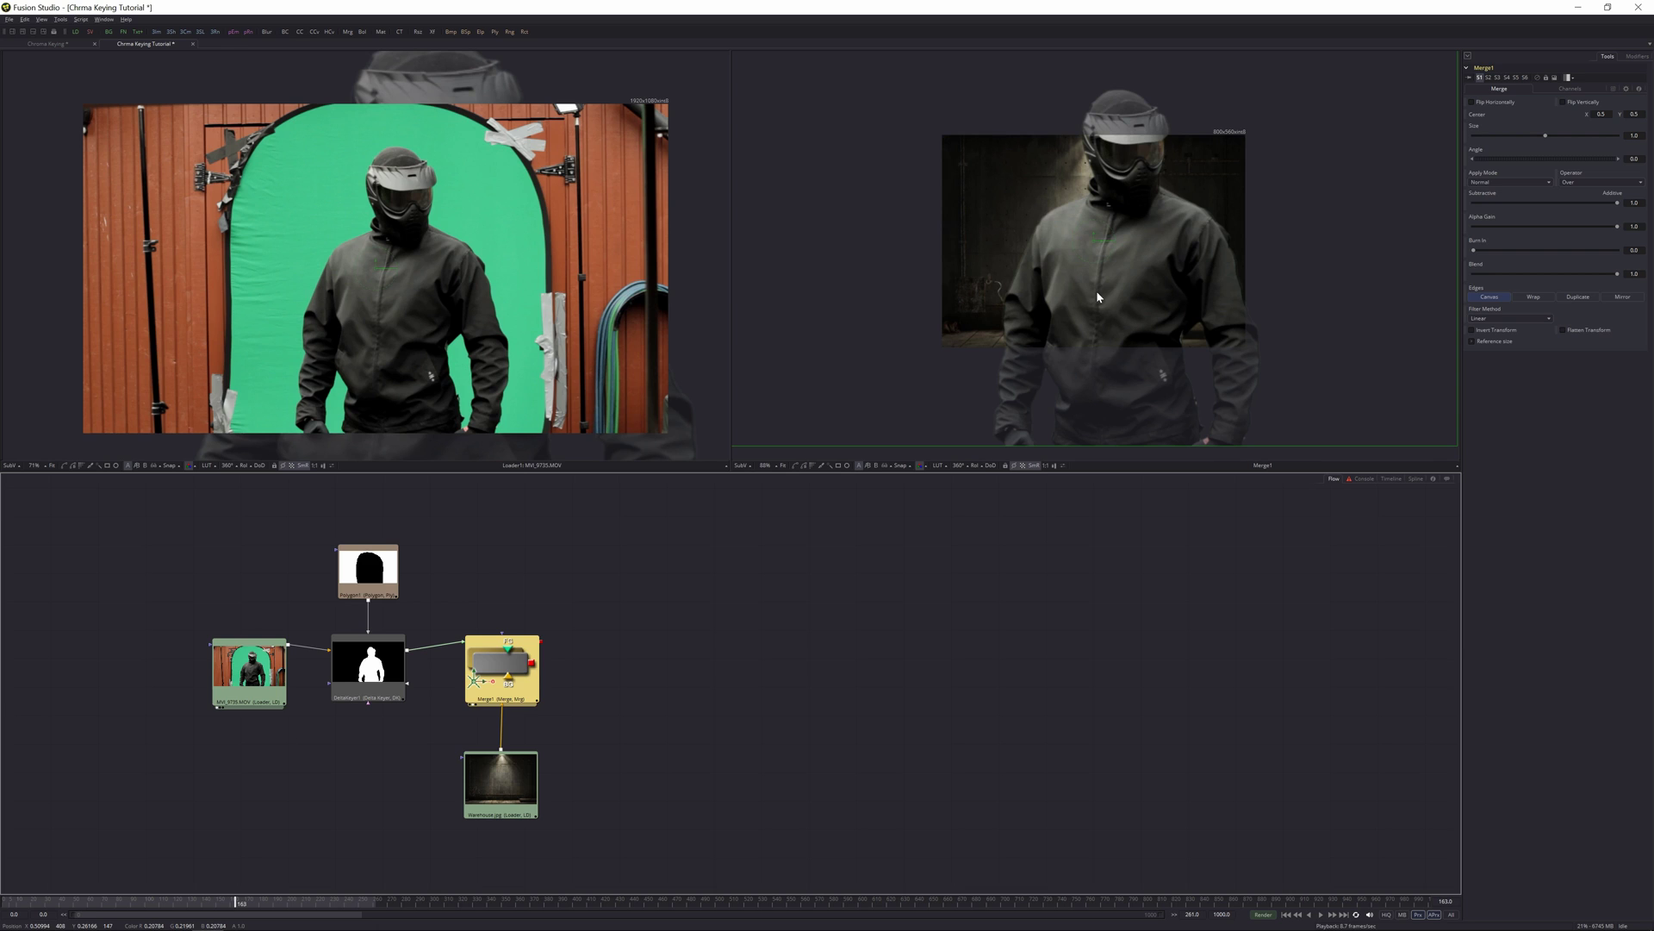
scroll(1097, 296, "down", 2)
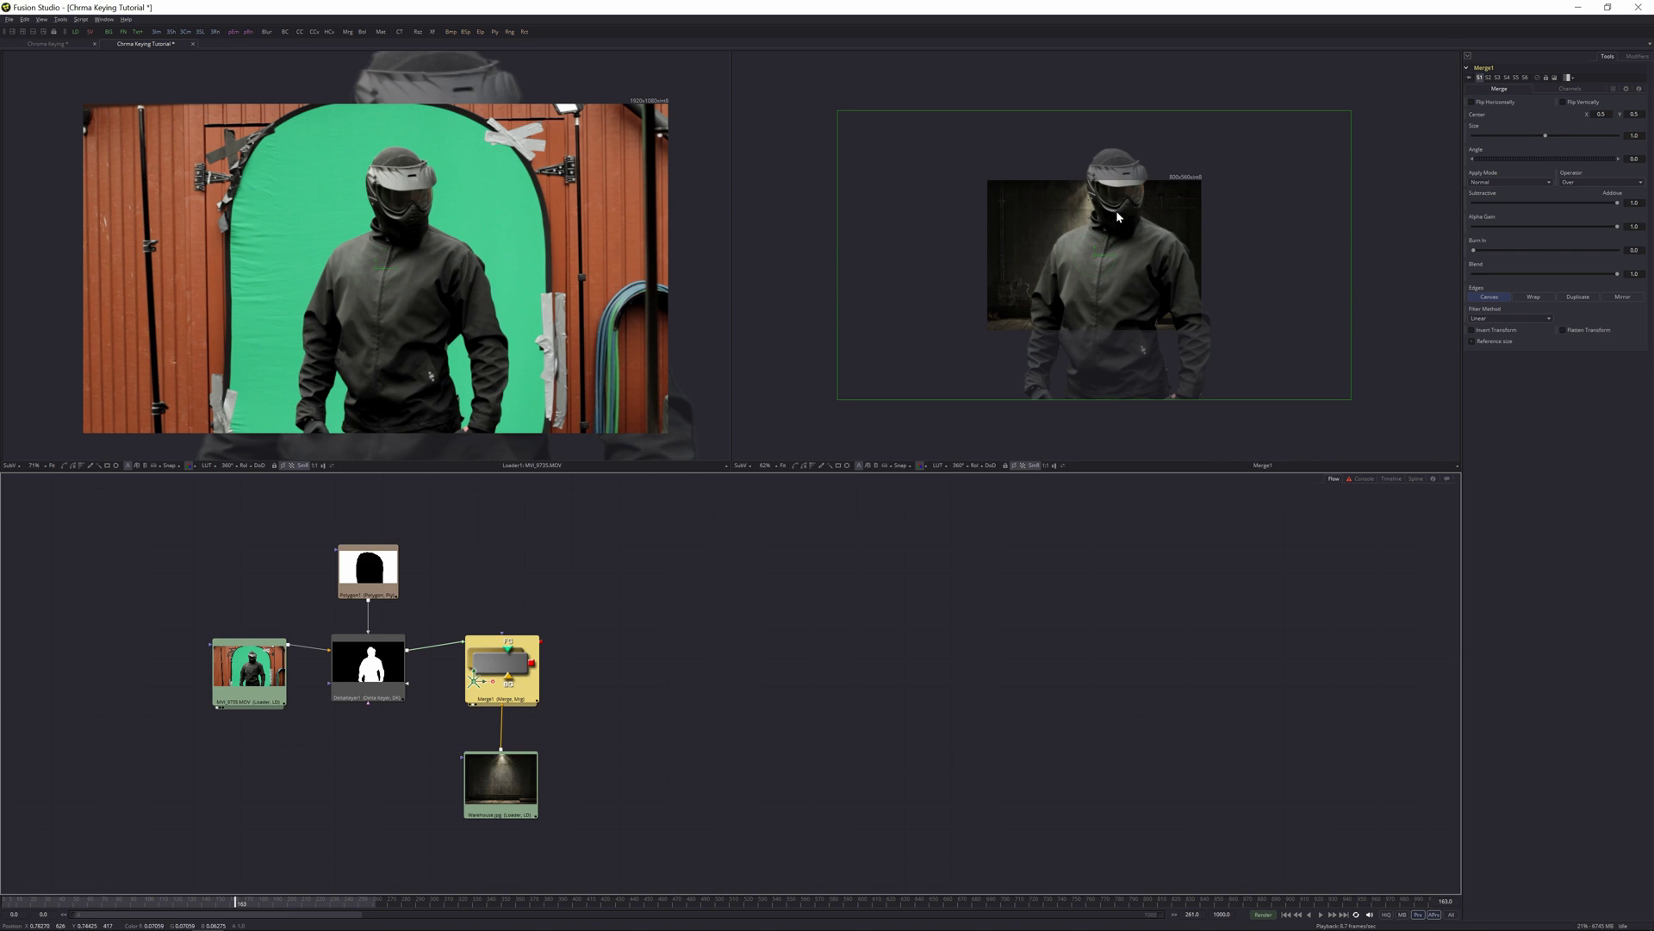
Move the Merge and Warehouse.jpg nodes farther from the Delta Keyer to make room between them
left_click(404, 665)
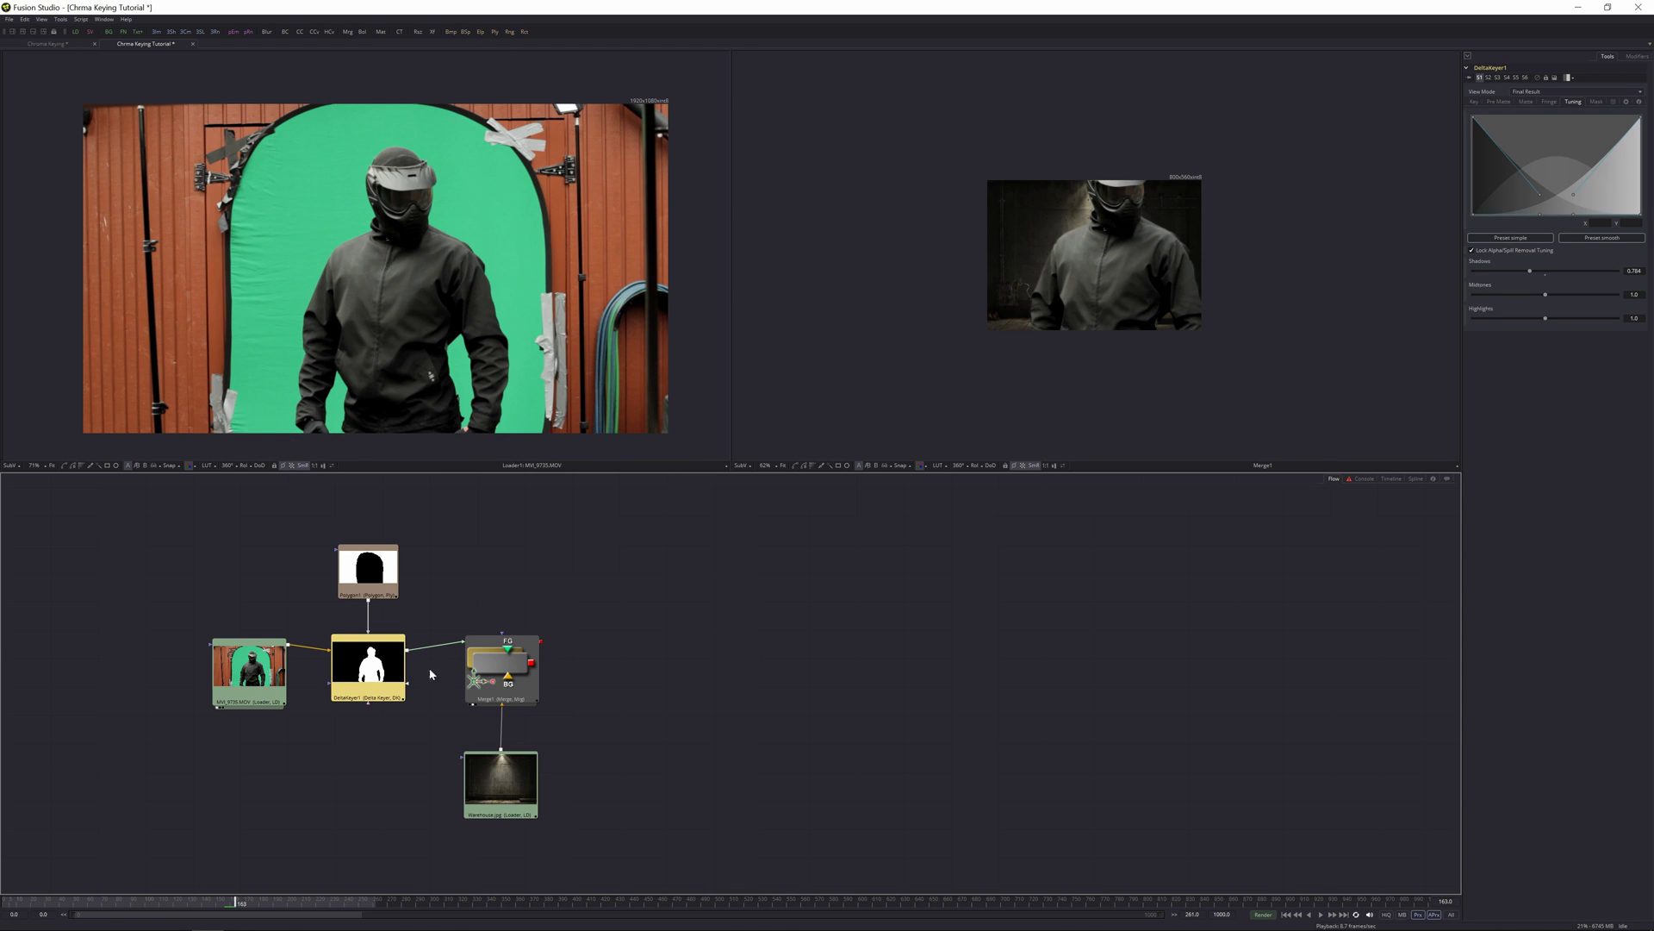
left_click(500, 667)
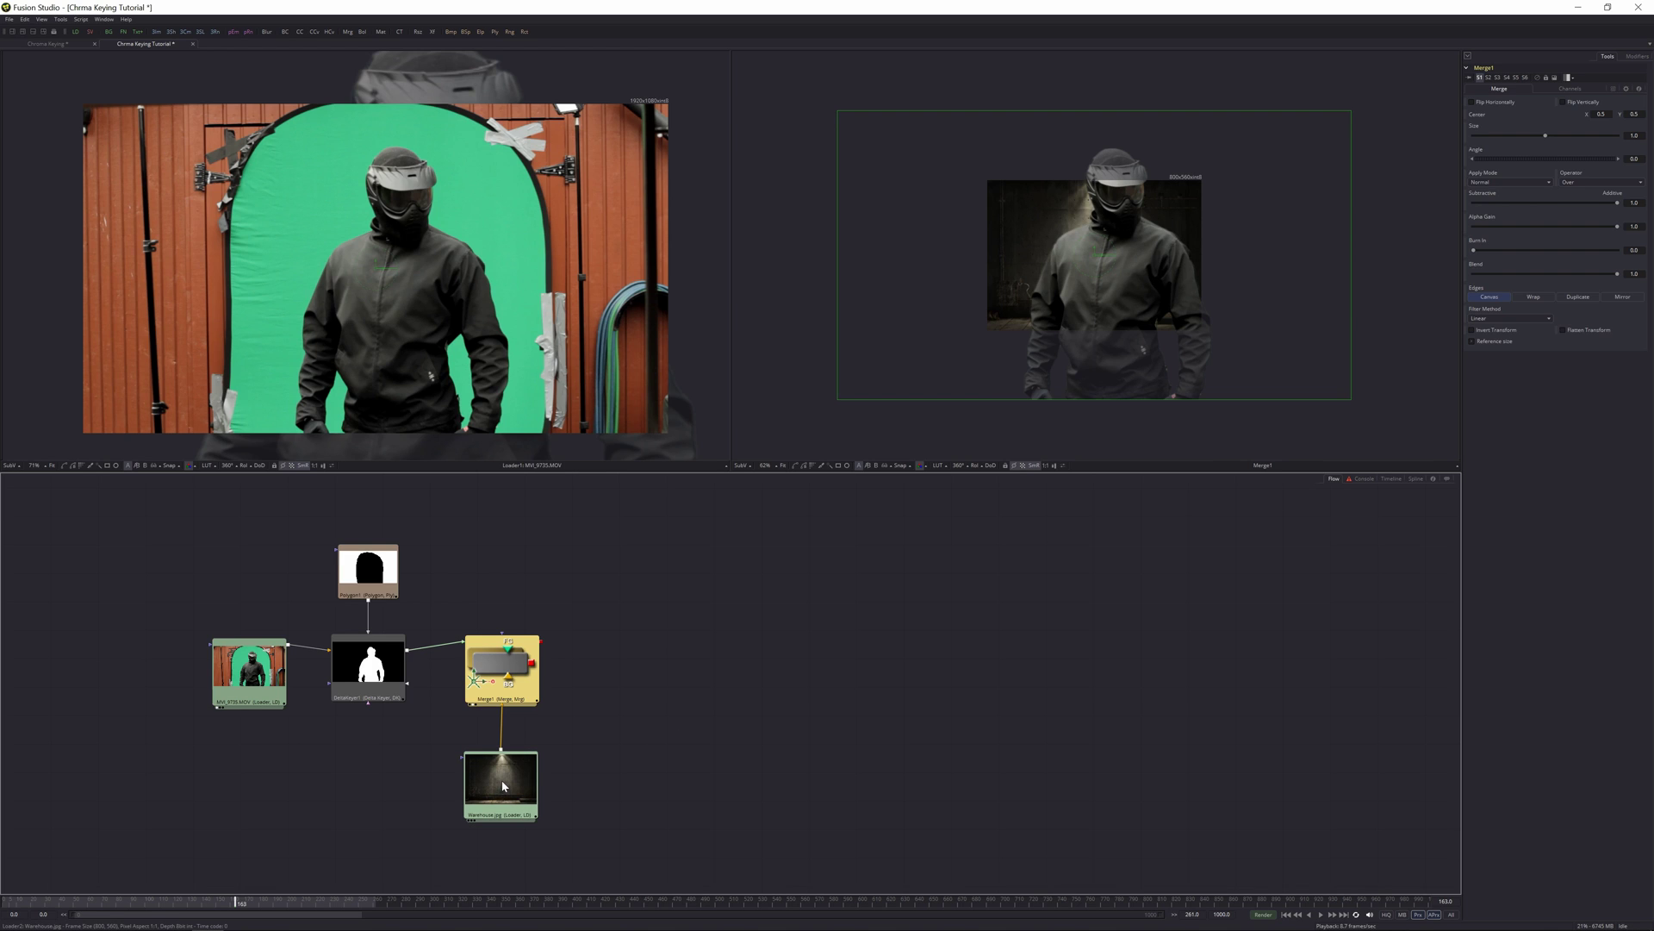
mouse_move(503, 785)
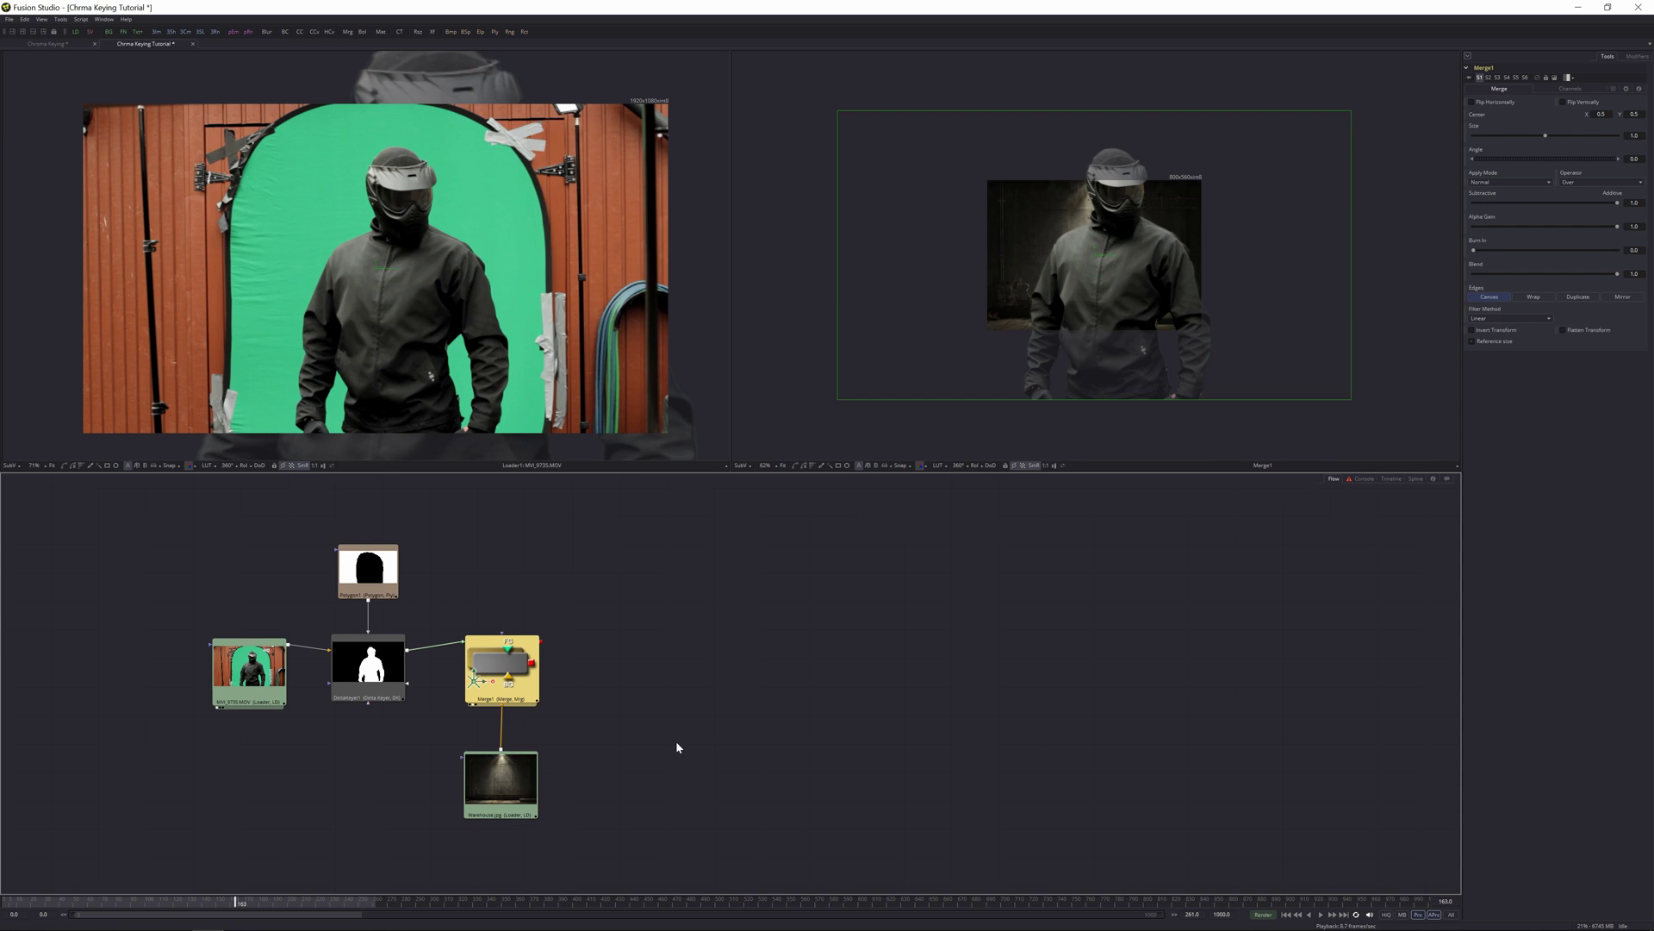
left_click_drag(503, 658, 515, 661)
mouse_move(451, 580)
left_mouse_down()
mouse_move(540, 819)
mouse_move(535, 786)
left_mouse_up()
left_click(544, 733)
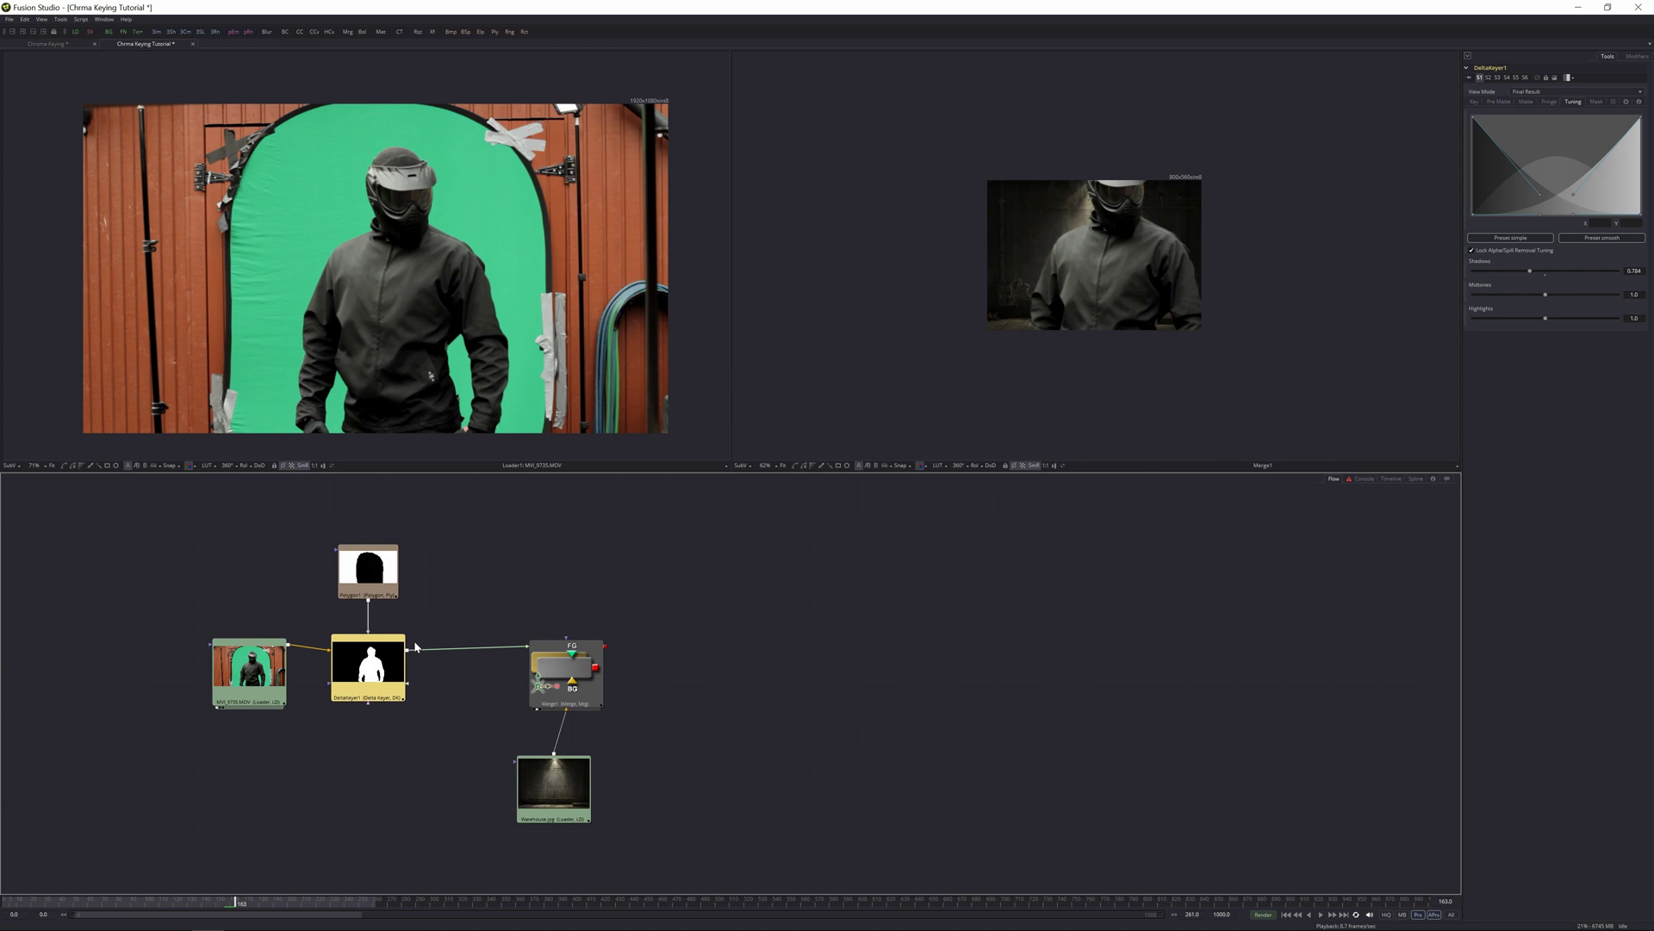
Insert a Transform node between the Delta Keyer and the Merge
key("shift+space")
type("tra")
key("Down")
key("Down")
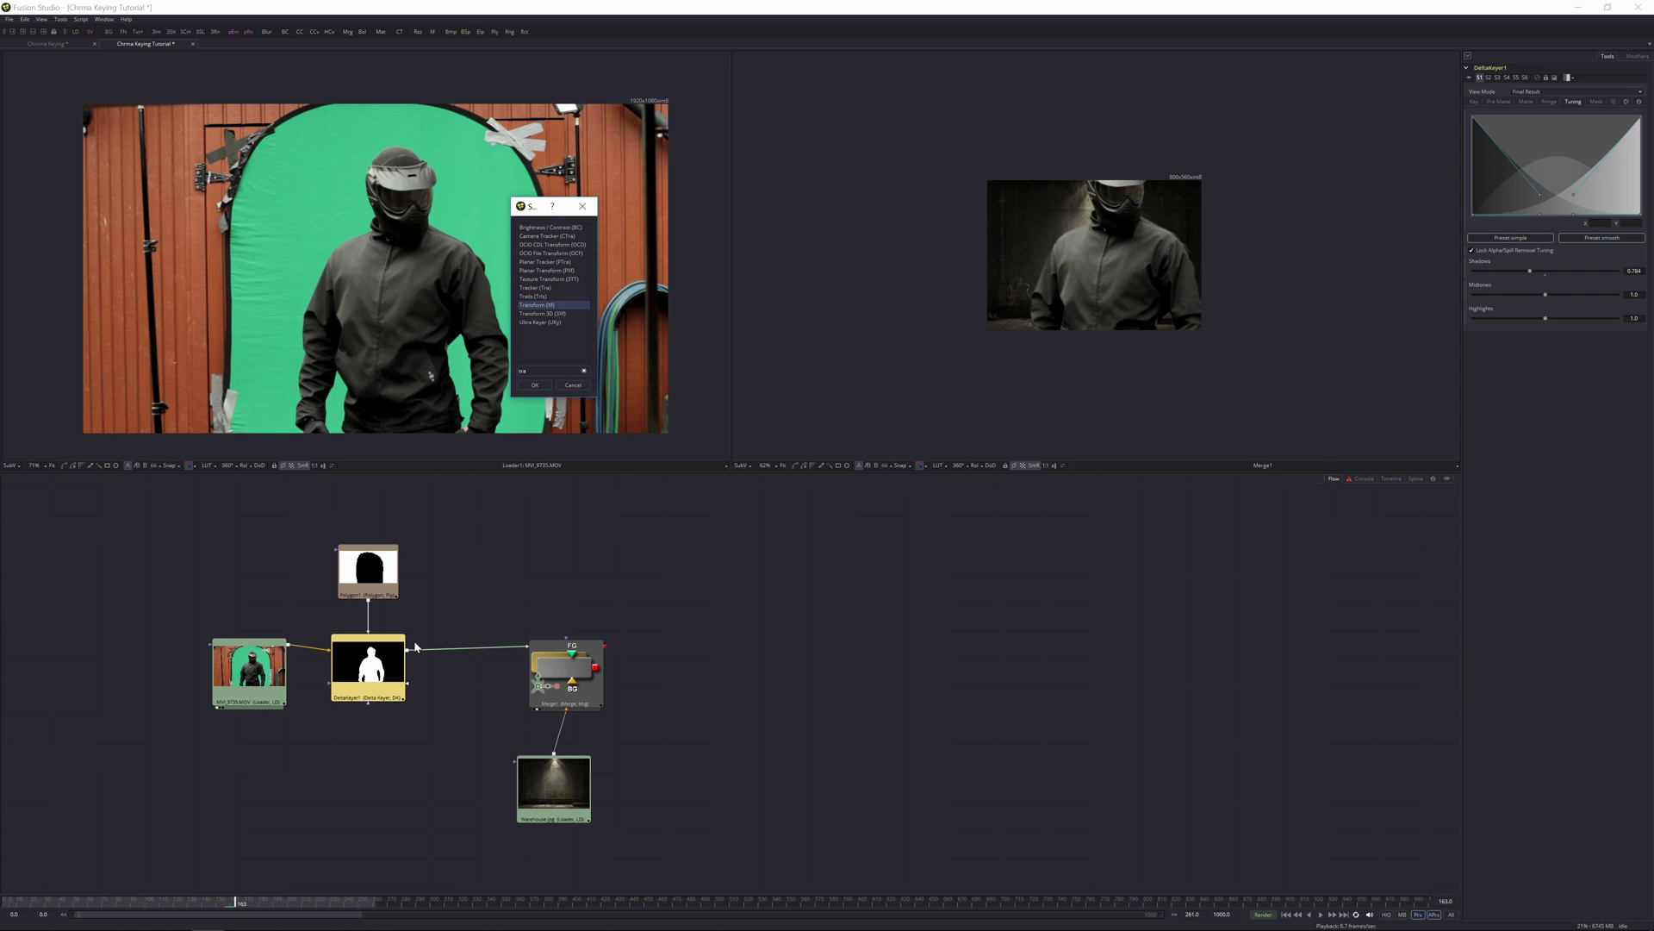
key("Return")
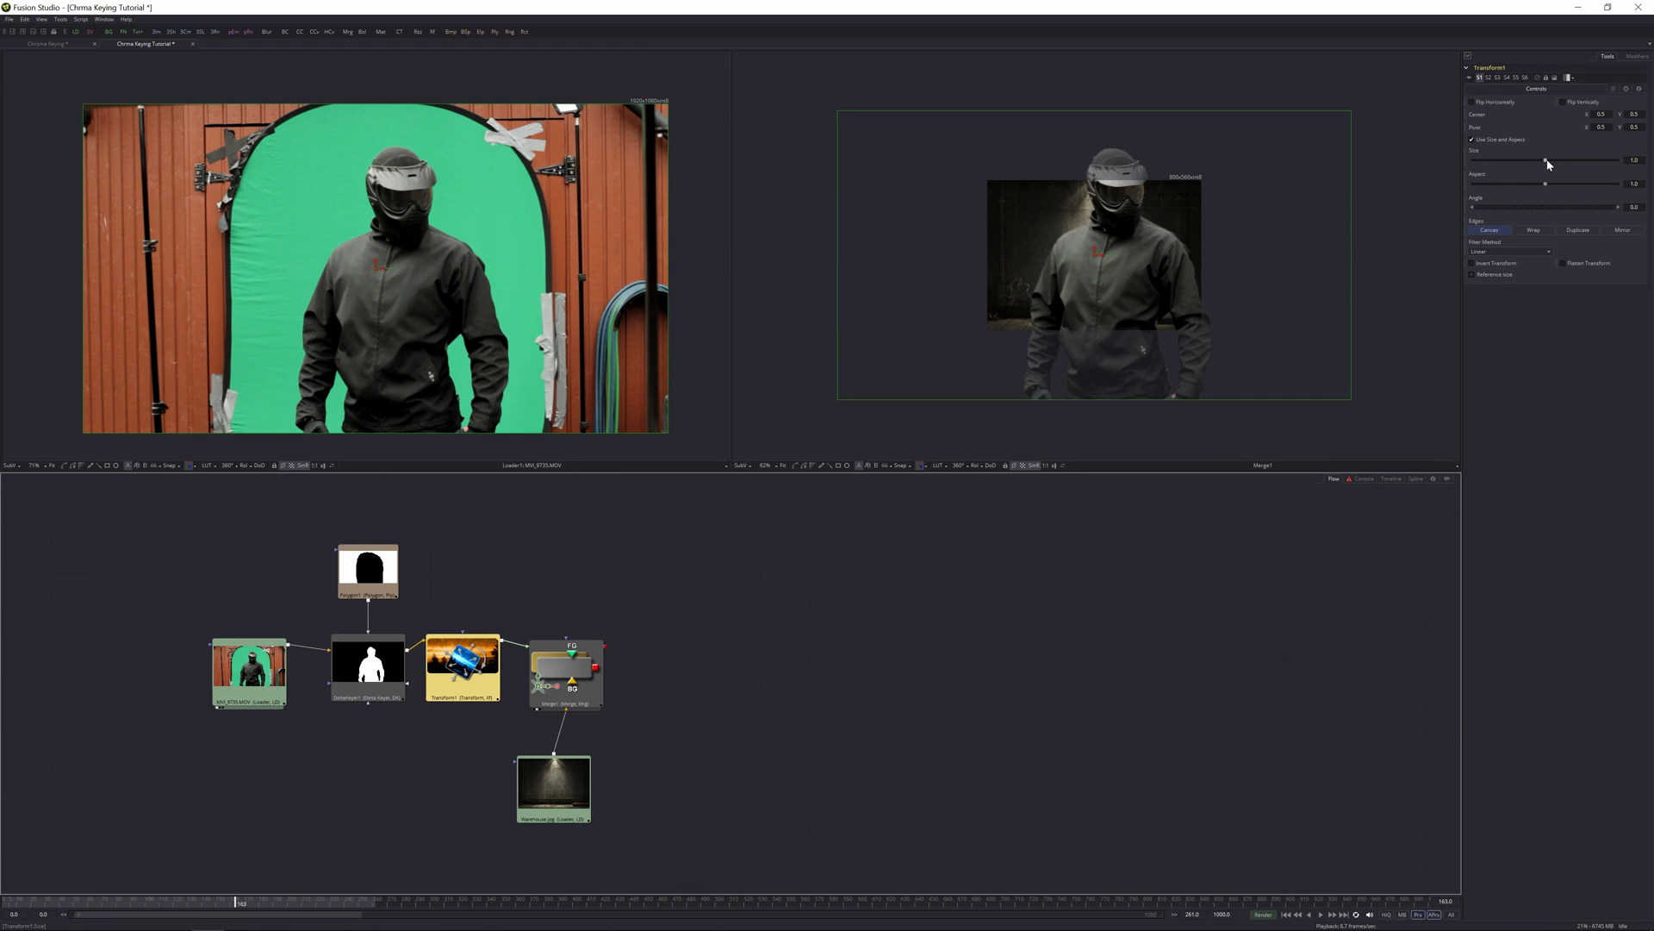
Scale the keyed man down to a size of about 0.53 so he fits the warehouse, and fit the composite to its viewer
left_click_drag(1547, 164, 1514, 178)
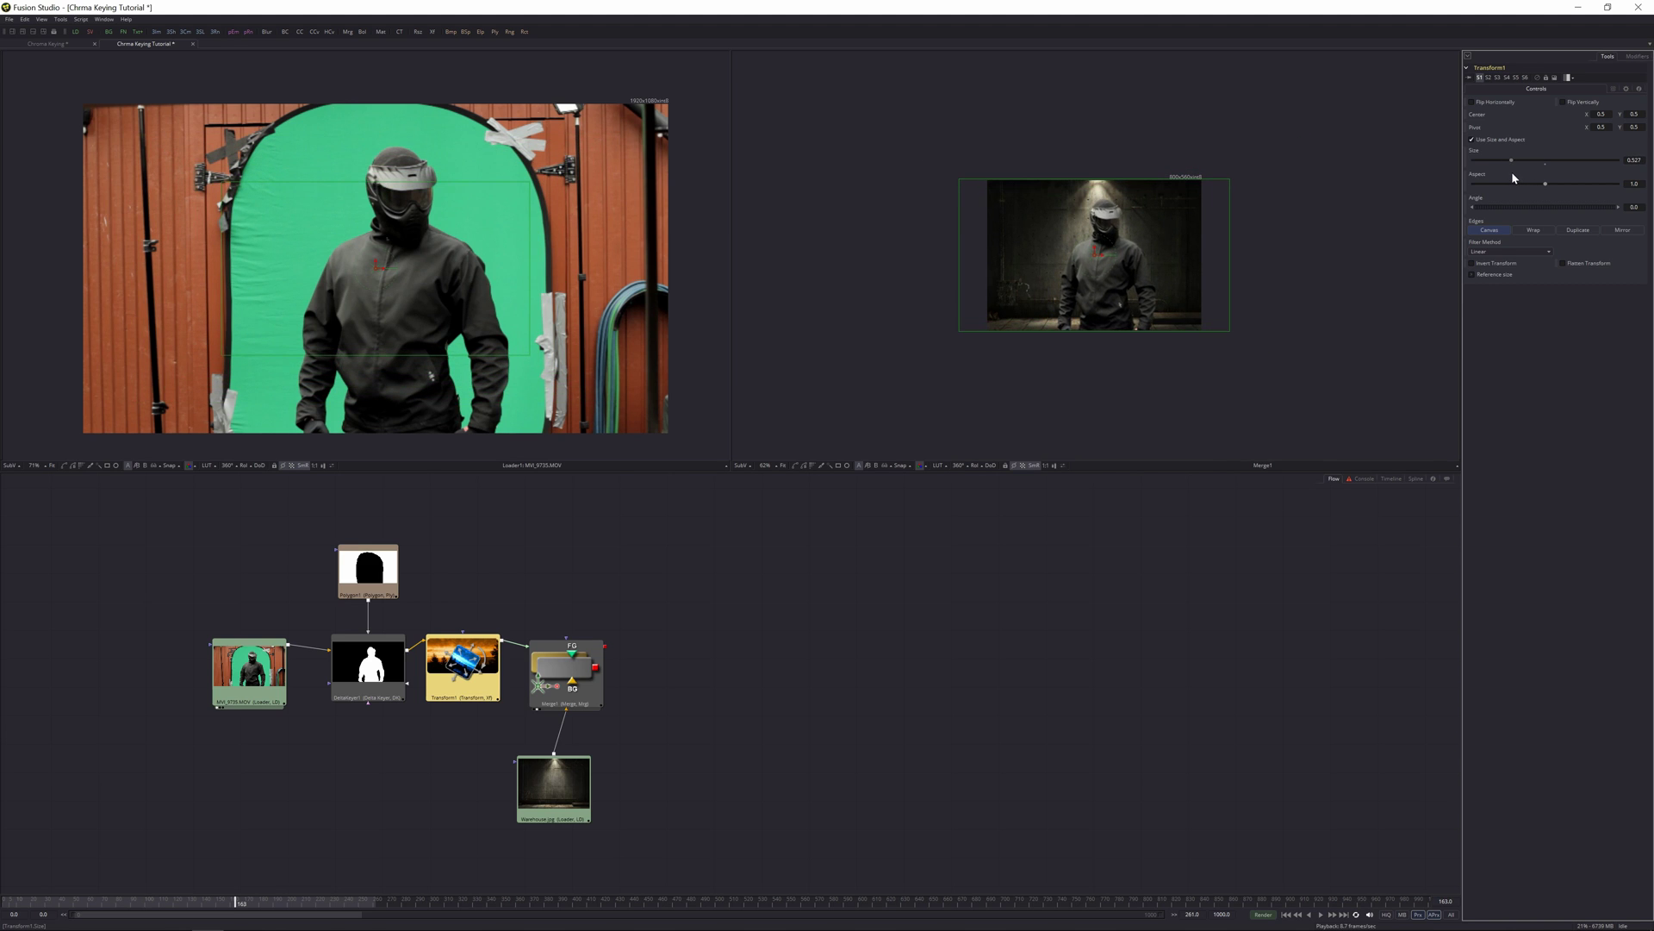
left_click(783, 466)
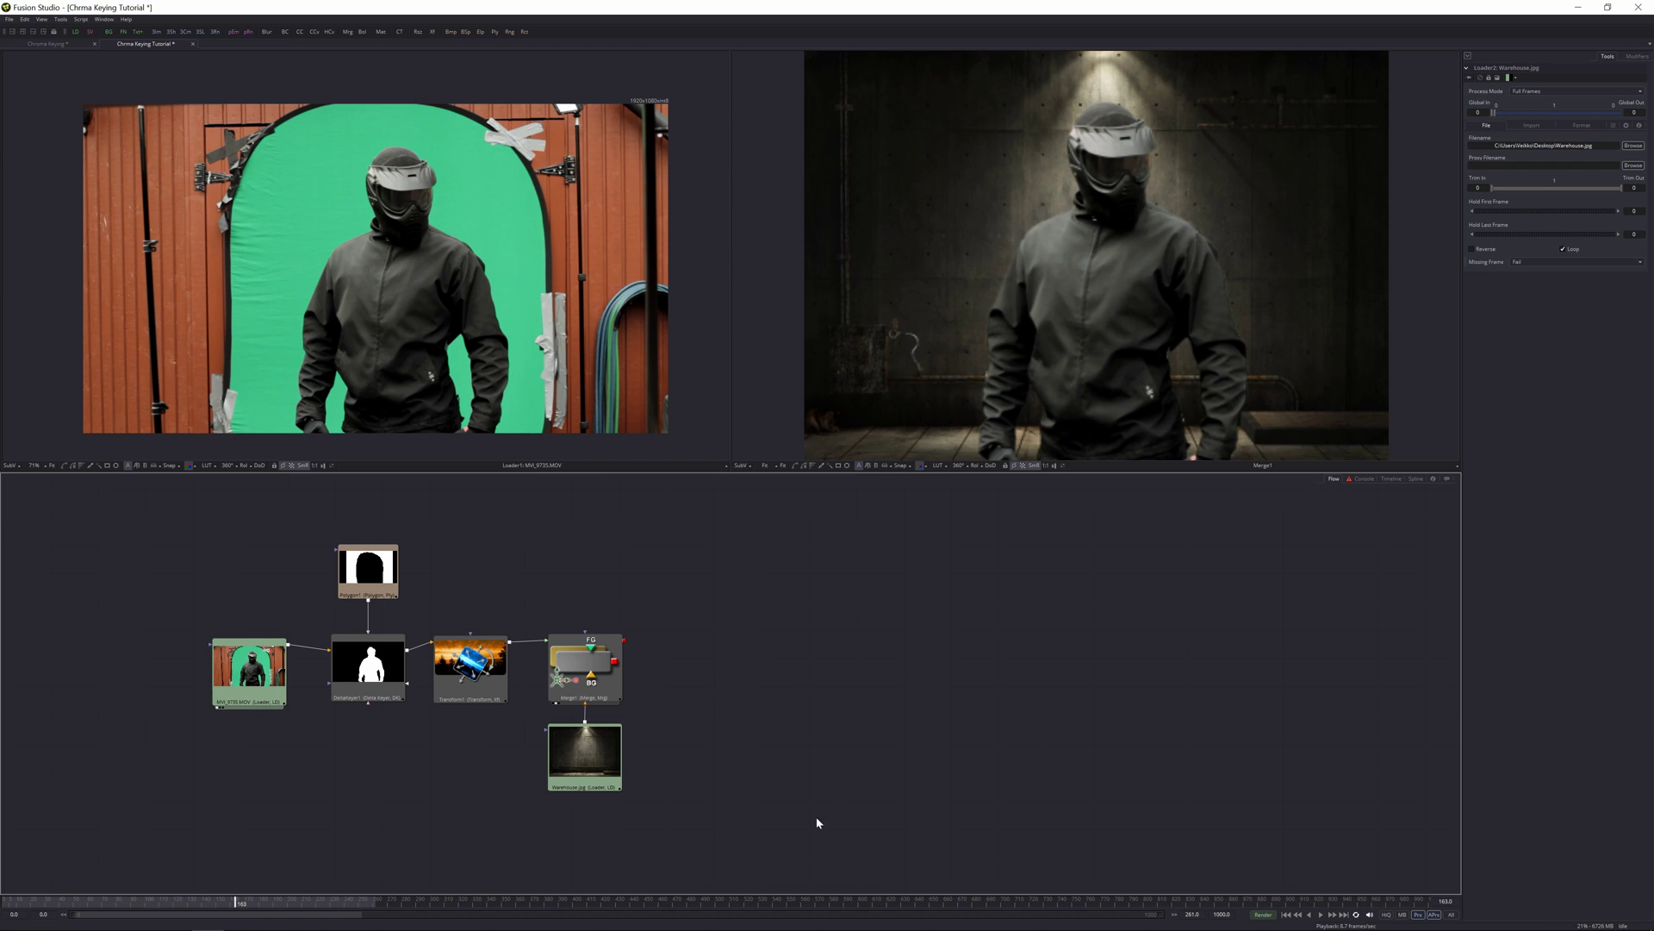
Add a Color Corrector node after the Merge and display it in the second viewer
left_click(584, 662)
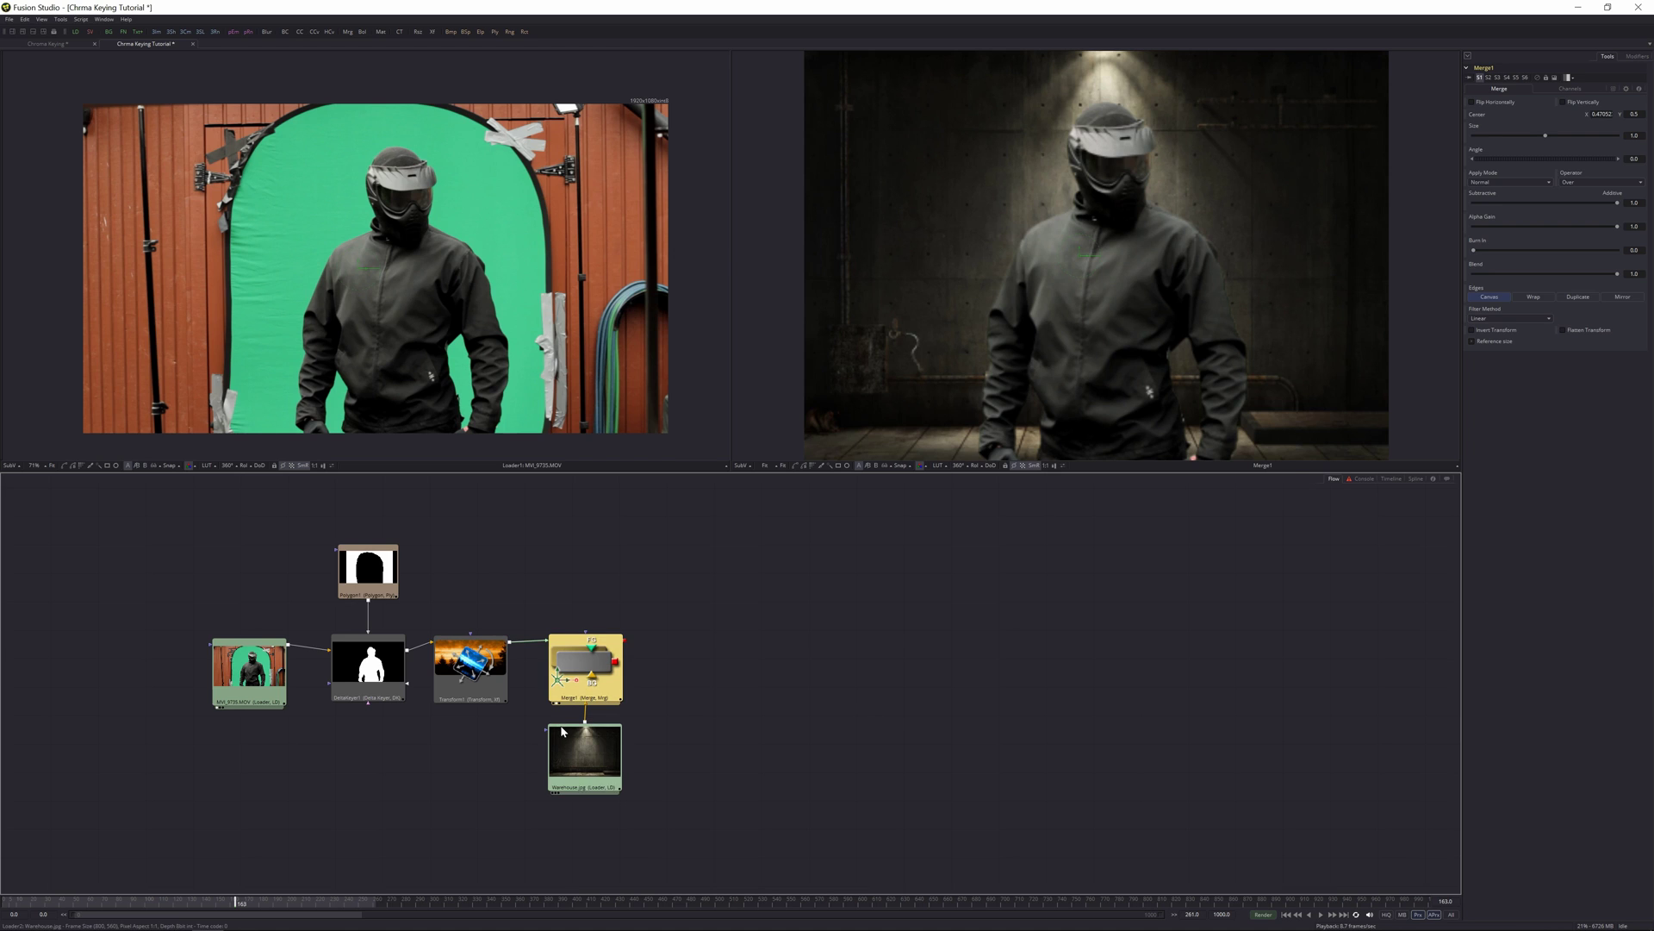
key("shift+space")
type("olo")
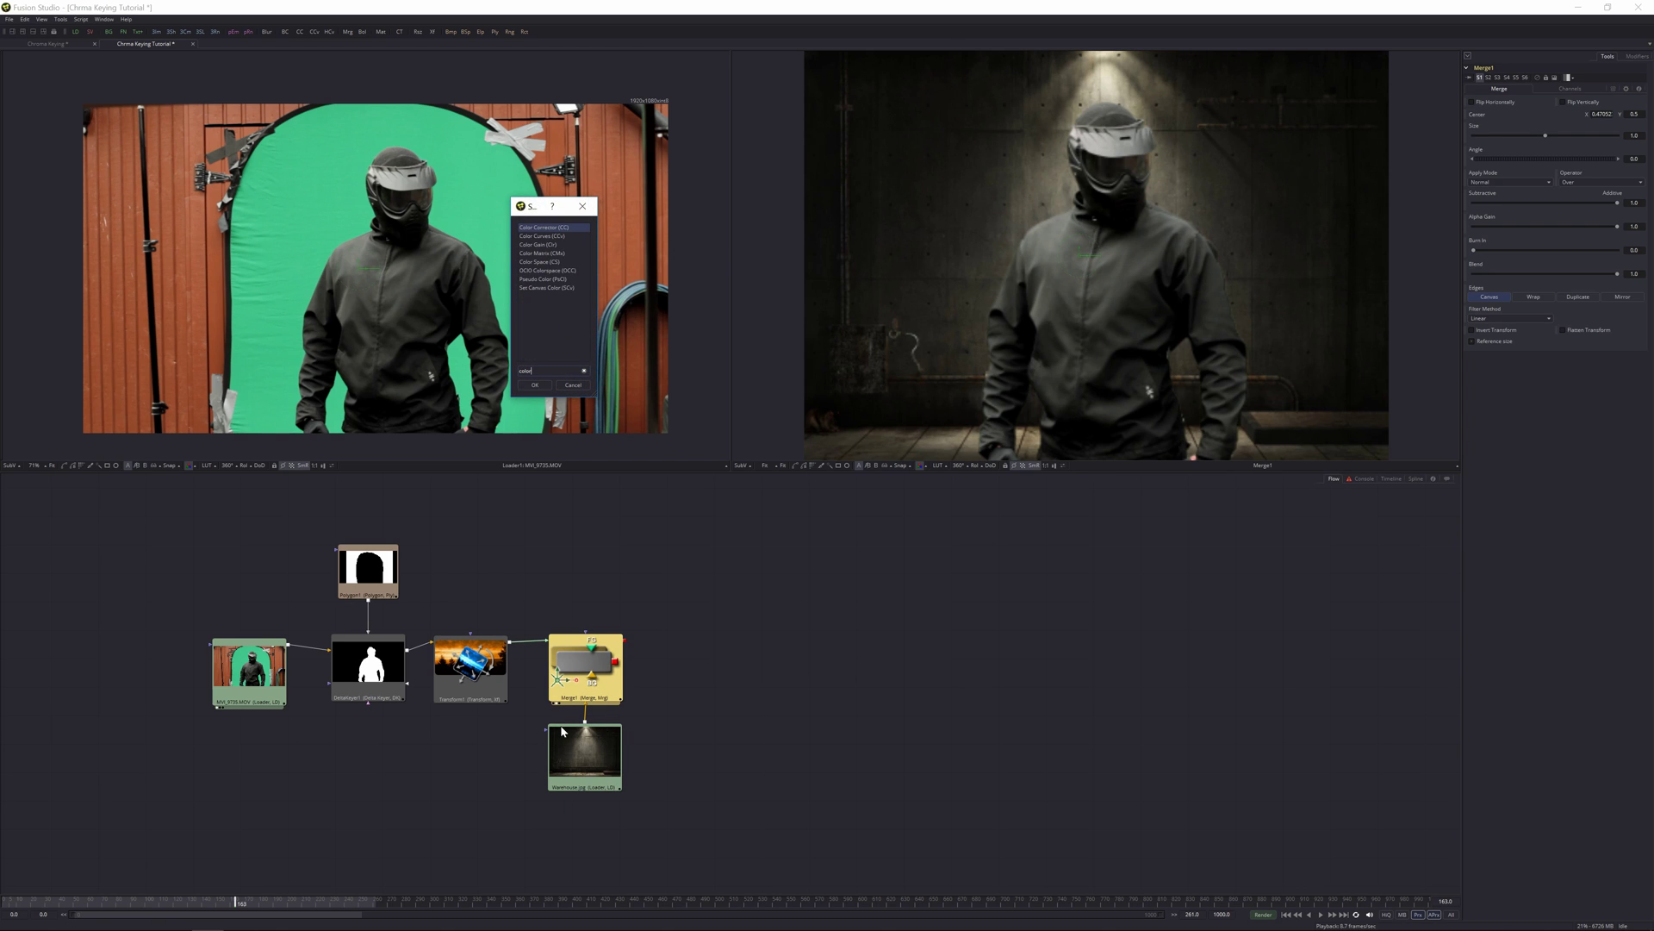
type("r")
key("Return")
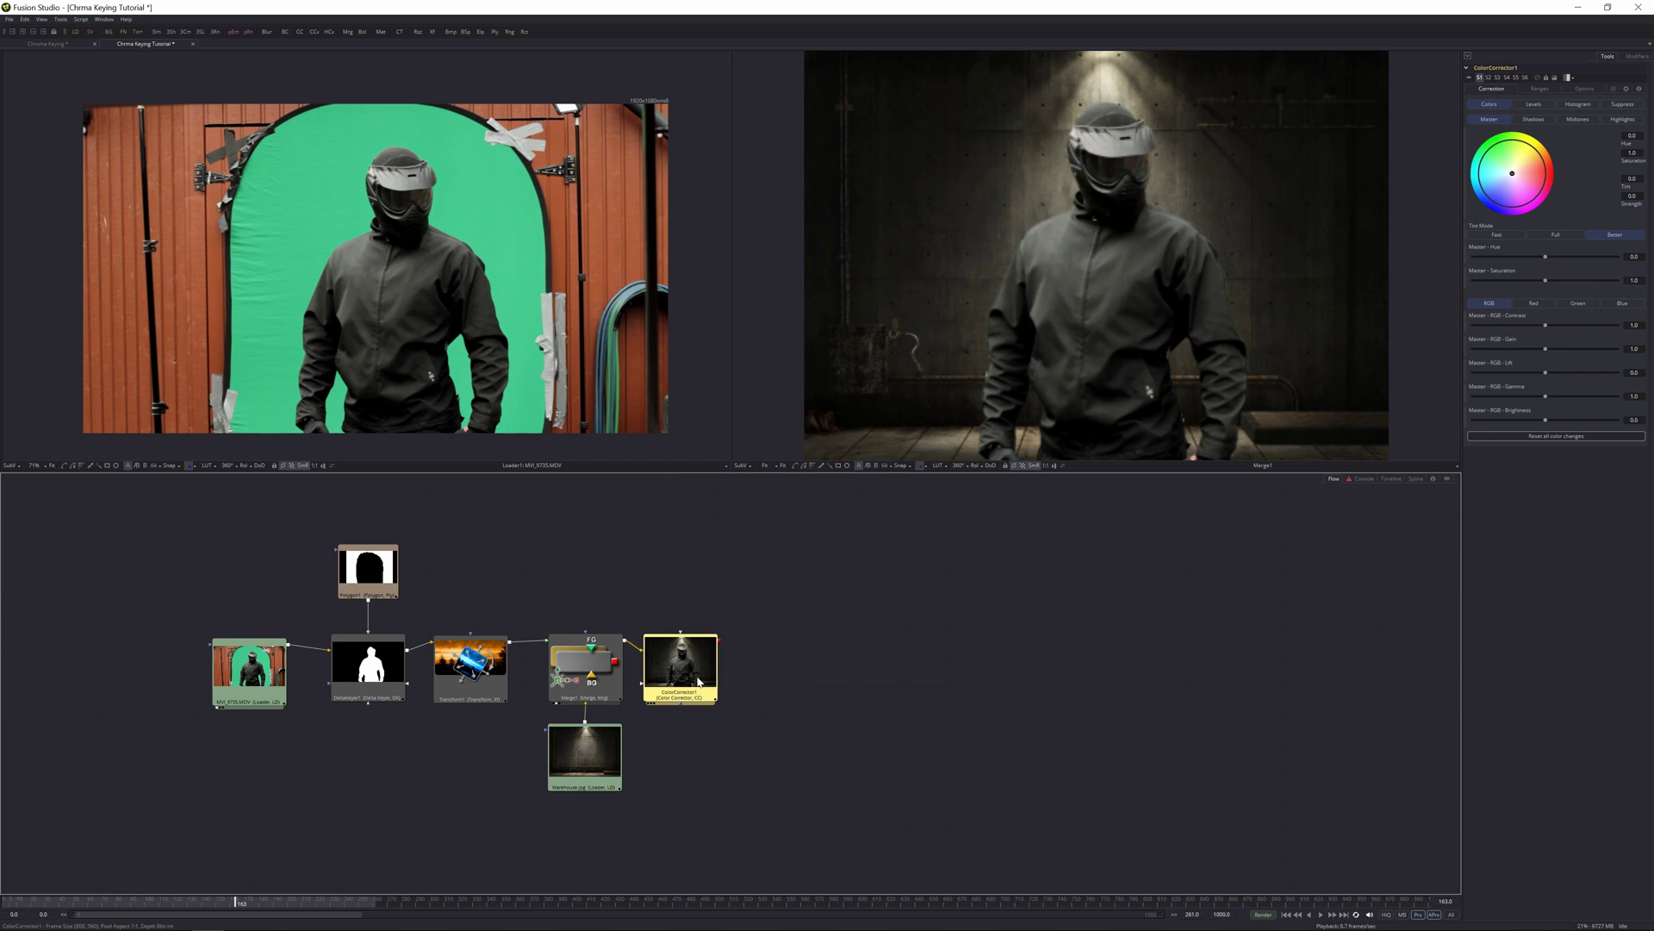
key("2")
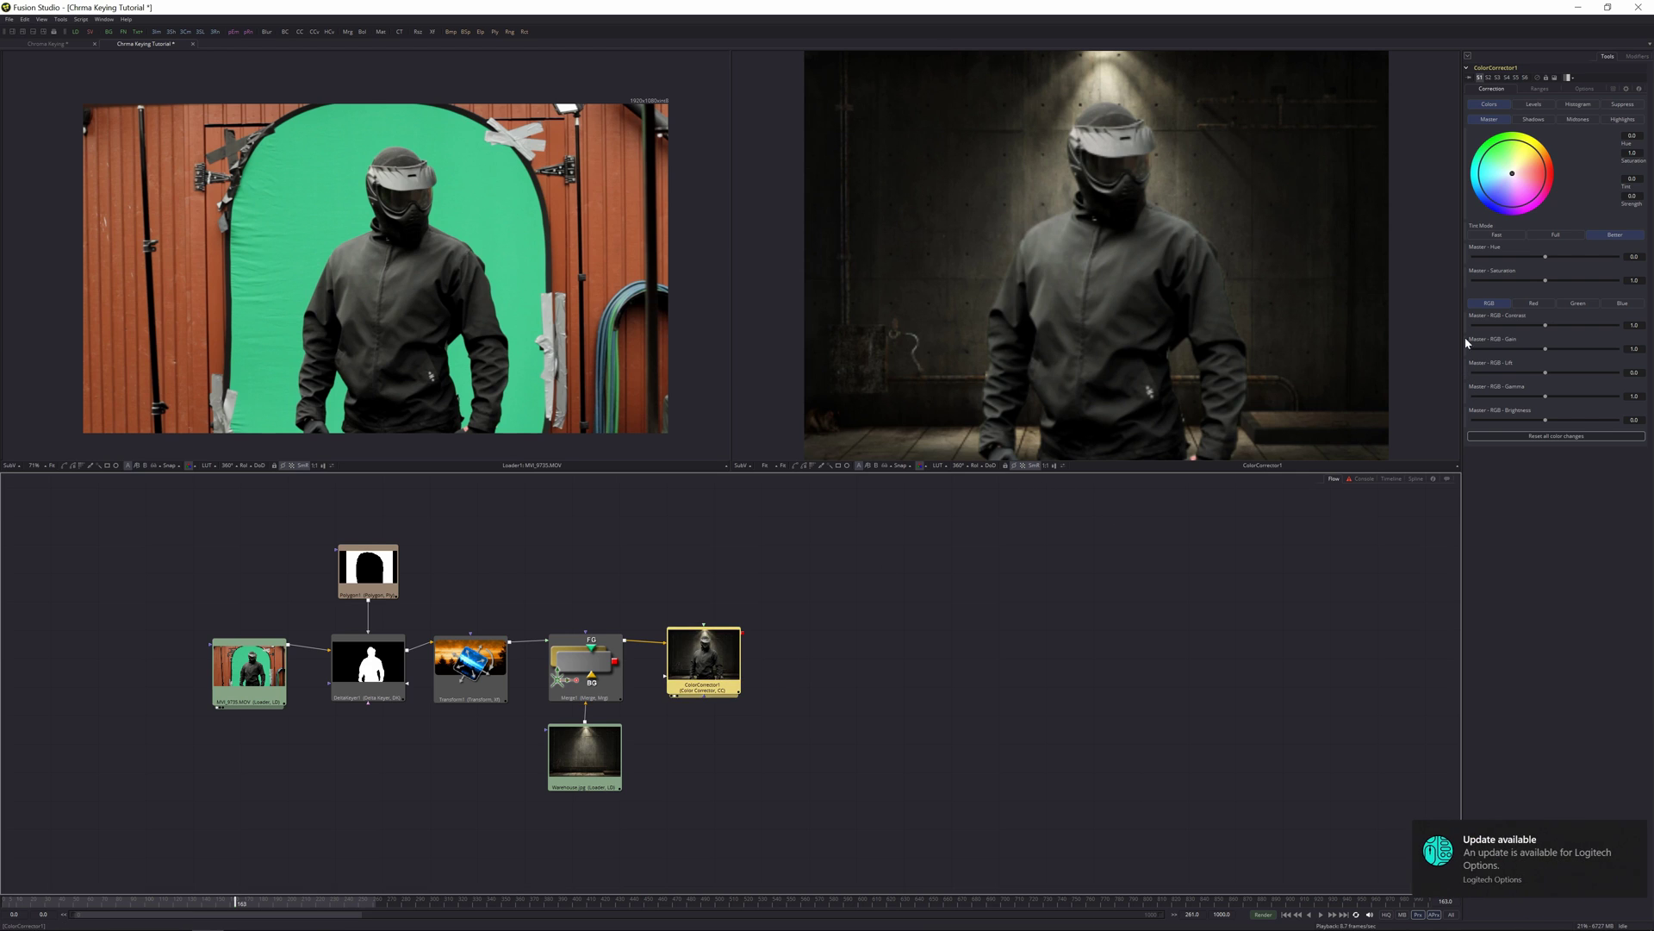
left_click(1632, 832)
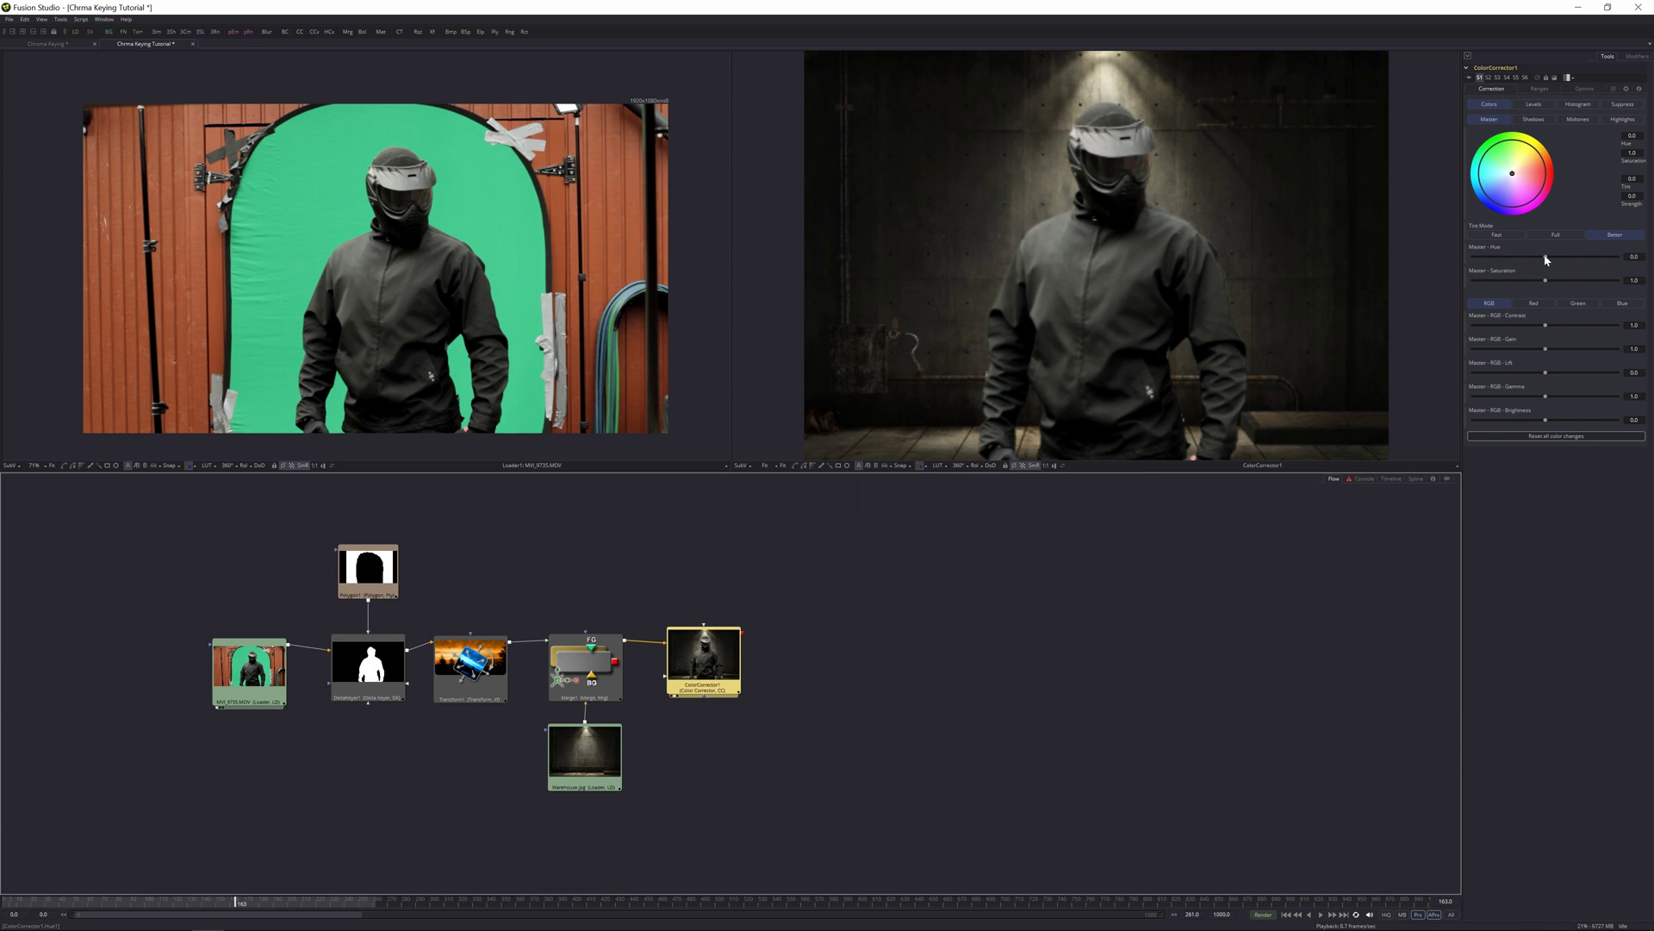
Grade the composite with hue 0.12, saturation about 0.35, slightly more contrast, lower gamma and brightness, and a faint teal tint of about 0.13 strength
left_click_drag(1545, 259, 1507, 283)
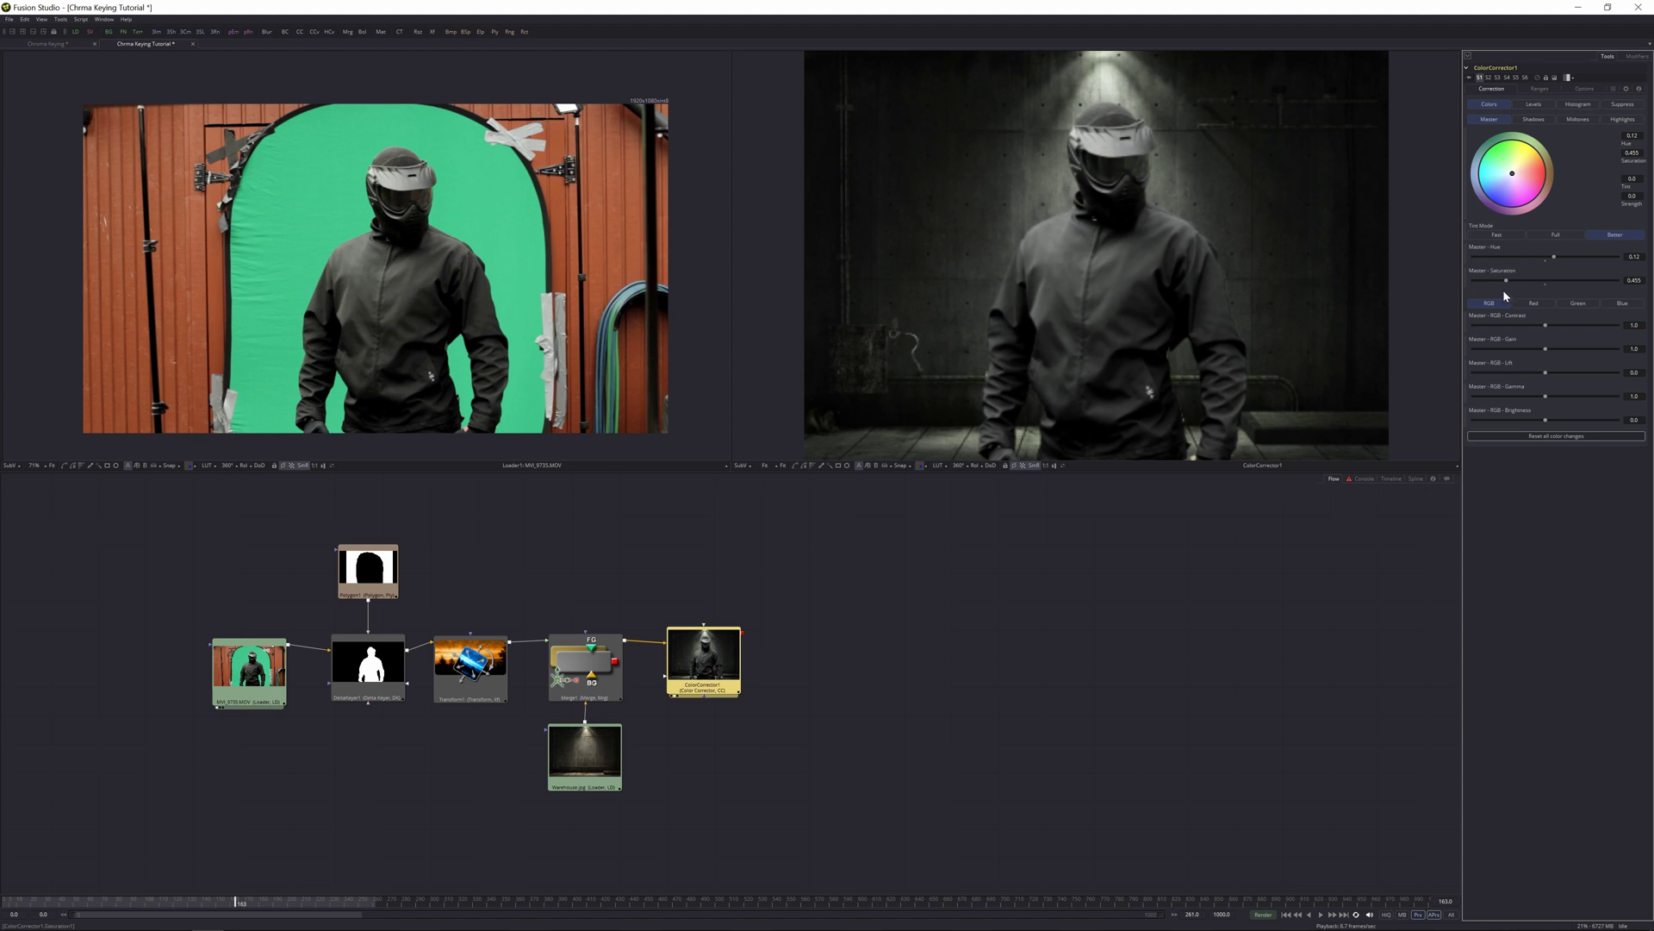
left_click_drag(1546, 325, 1546, 349)
mouse_move(1545, 372)
left_mouse_down()
mouse_move(1541, 421)
mouse_move(1548, 372)
left_mouse_up()
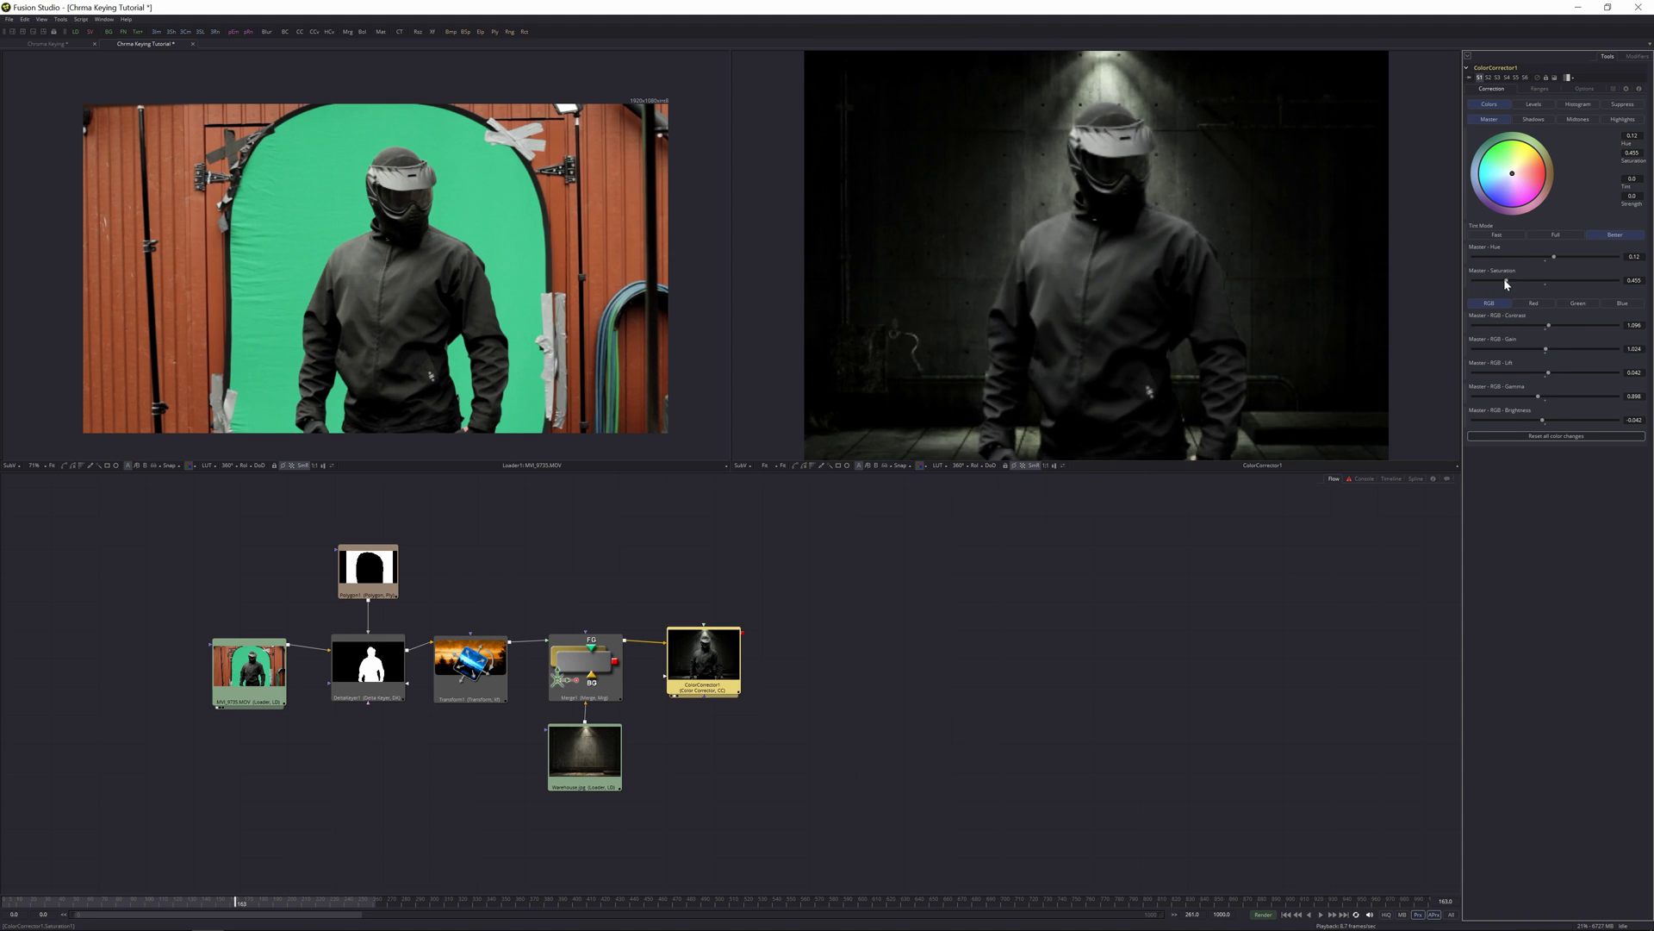
left_click(1534, 304)
left_click_drag(1511, 175, 1499, 179)
Compare the composite with and without the color correction by repeatedly bypassing the Color Corrector, leaving it enabled
left_click(1537, 77)
left_click(1537, 78)
left_click(1538, 78)
left_click(1537, 78)
left_click(1537, 77)
left_click(1537, 78)
left_click(1537, 77)
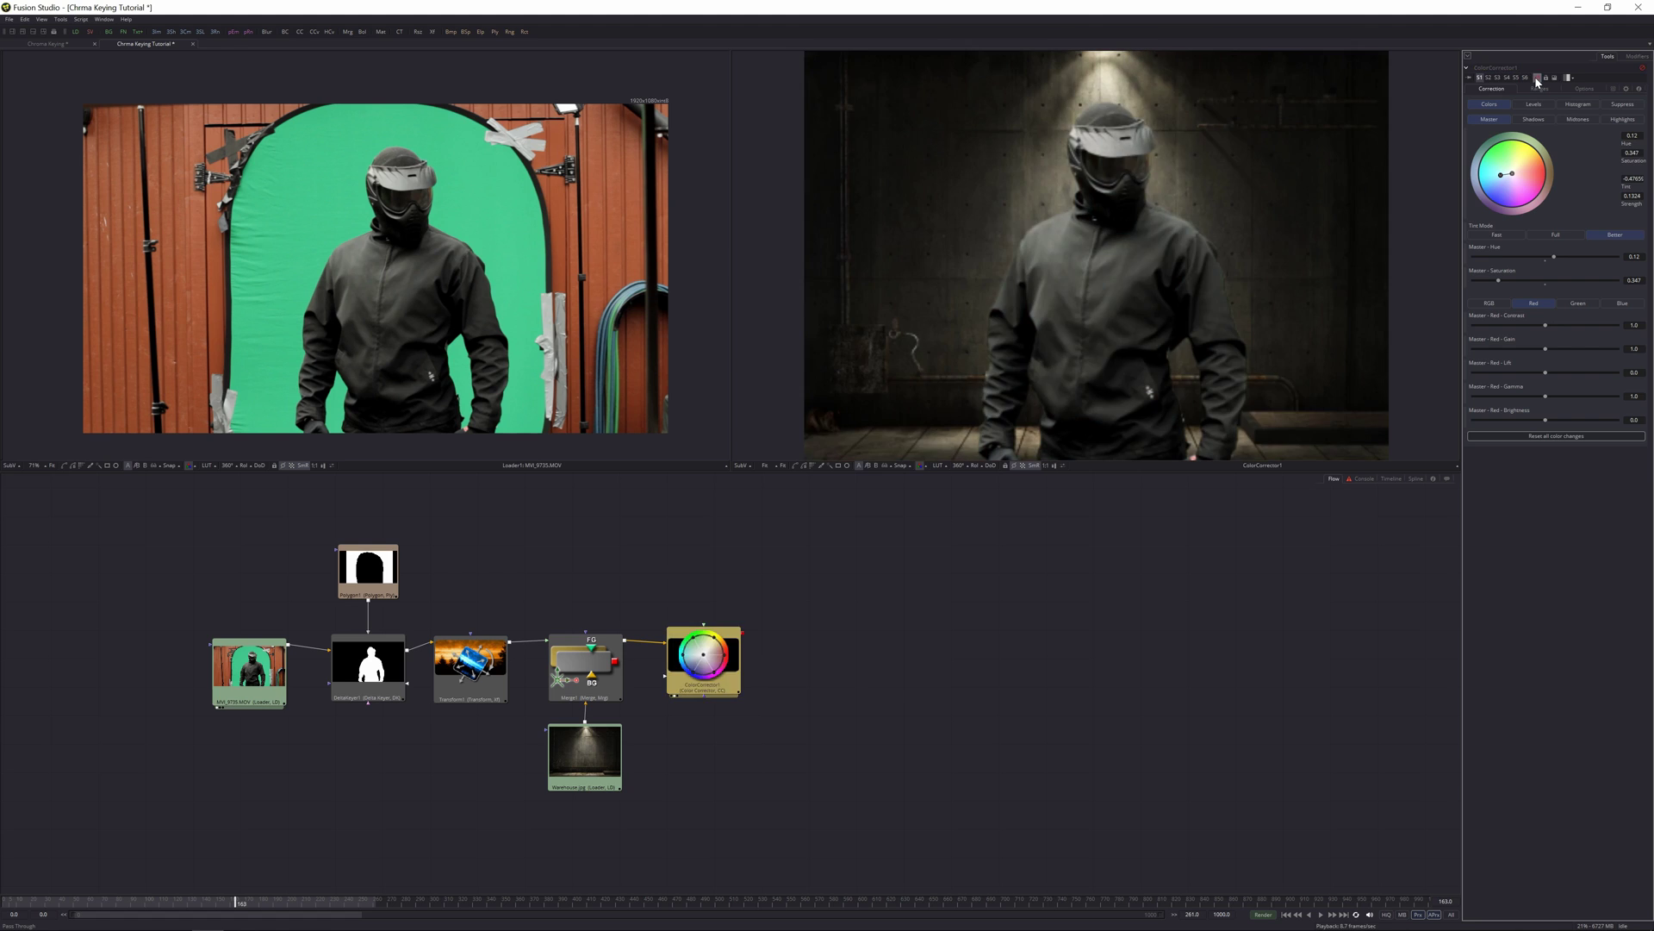
left_click(1537, 78)
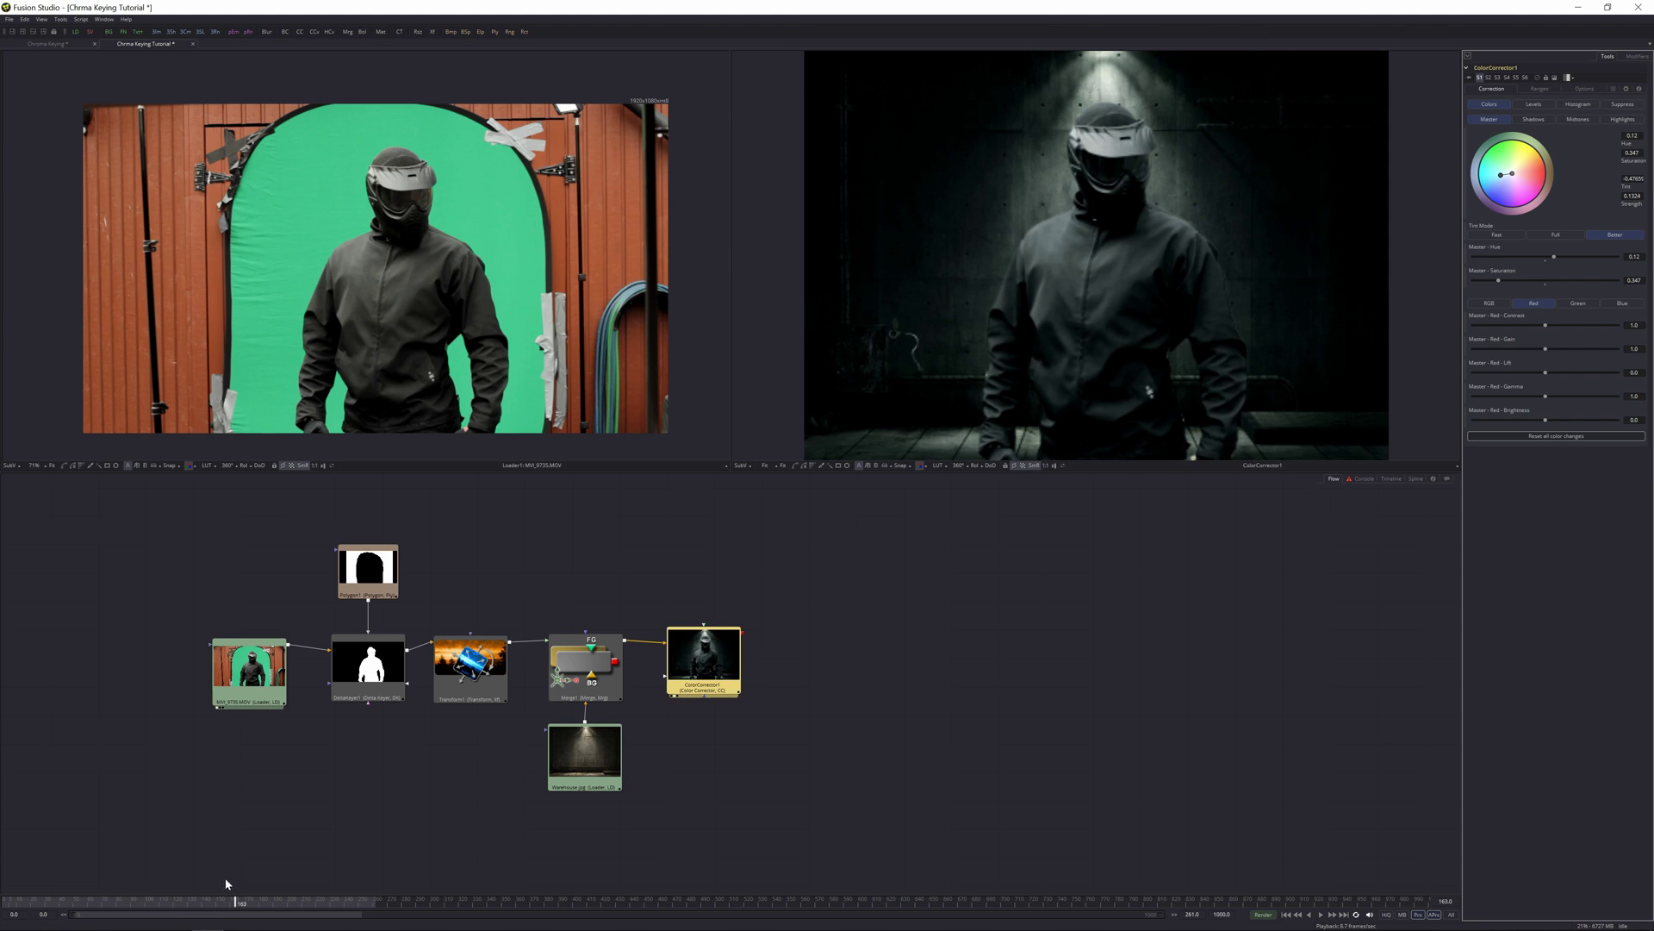
Play the graded composite from an earlier frame to review the key in motion, and return to about frame 132
left_click(183, 902)
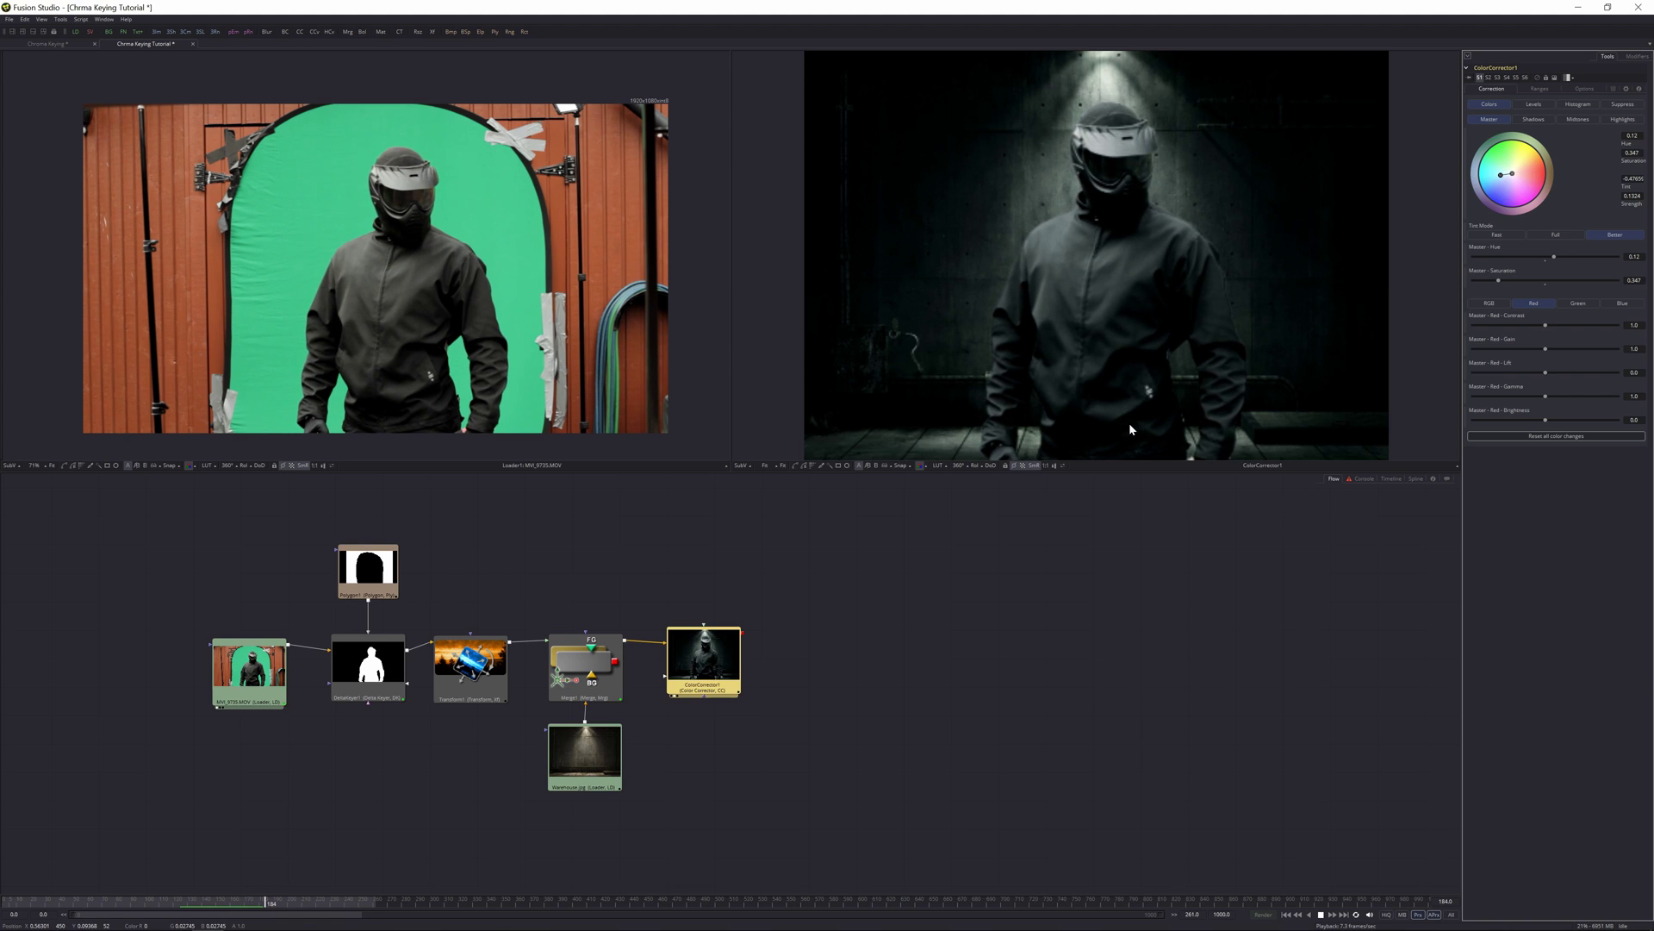
left_click(193, 904)
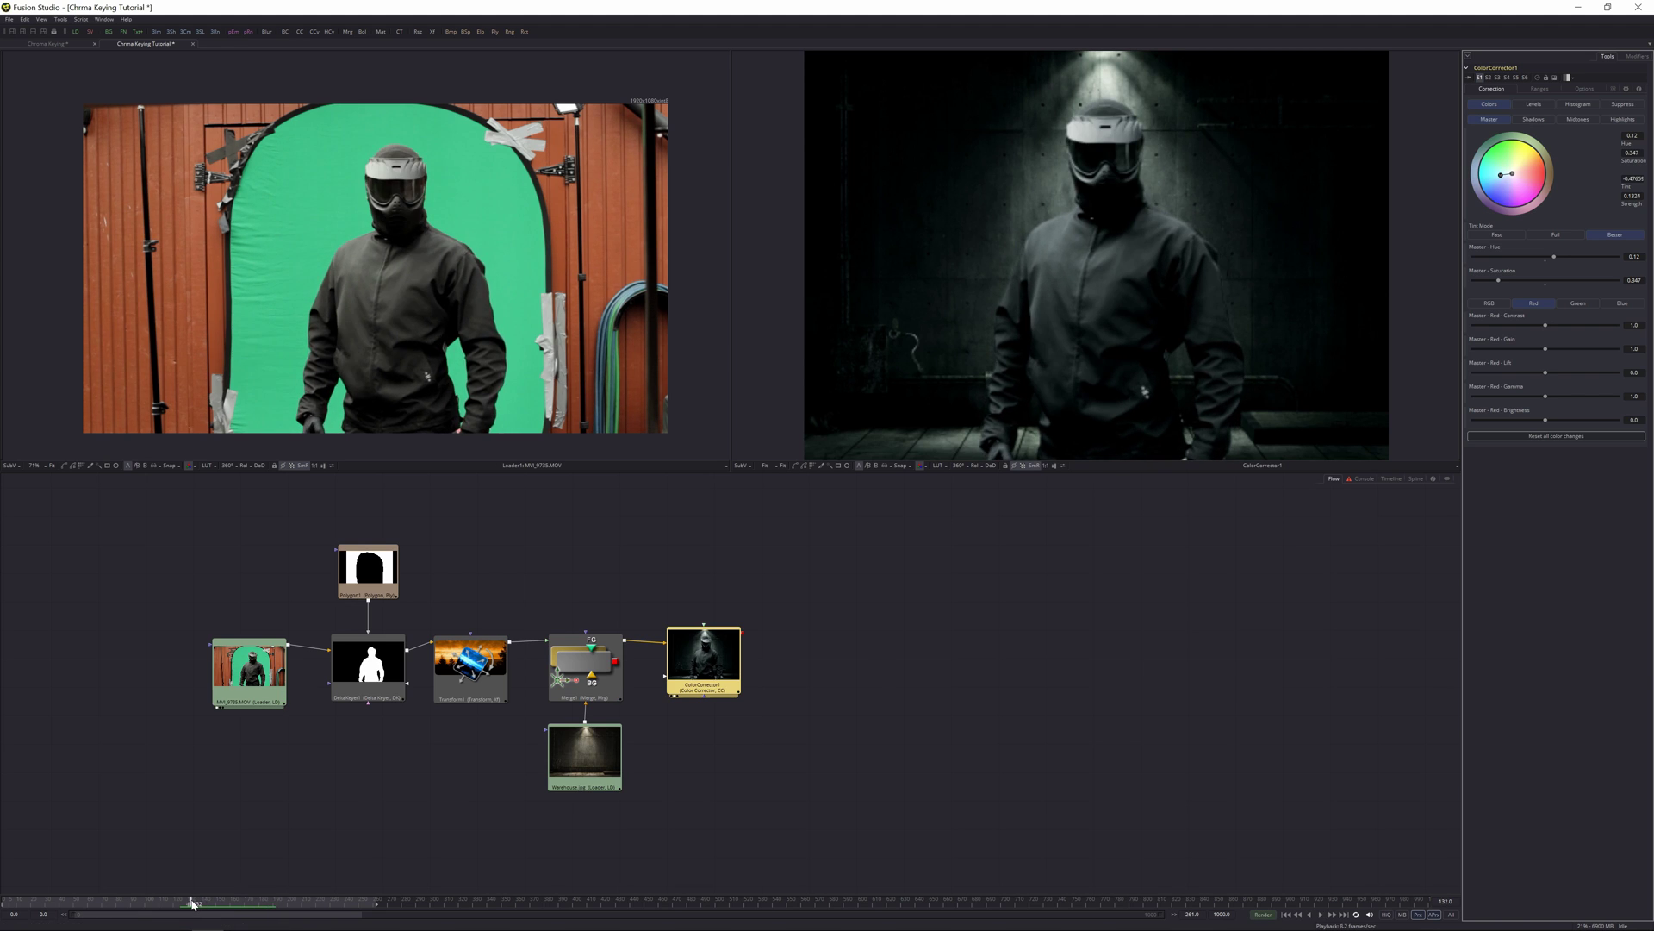